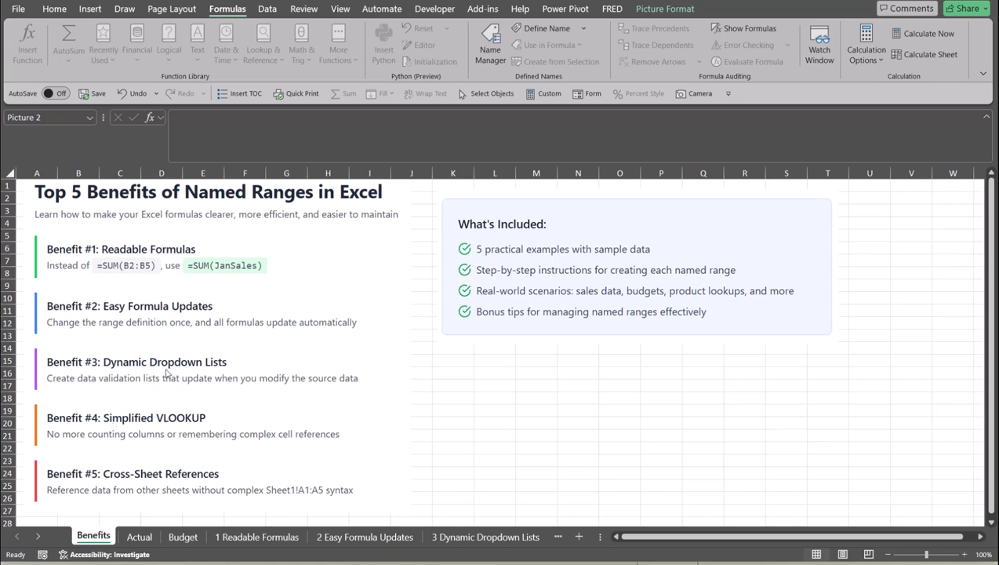
- Open the "1 Readable Formulas" worksheet
{"action": "left_click", "coordinate": [284, 541]}
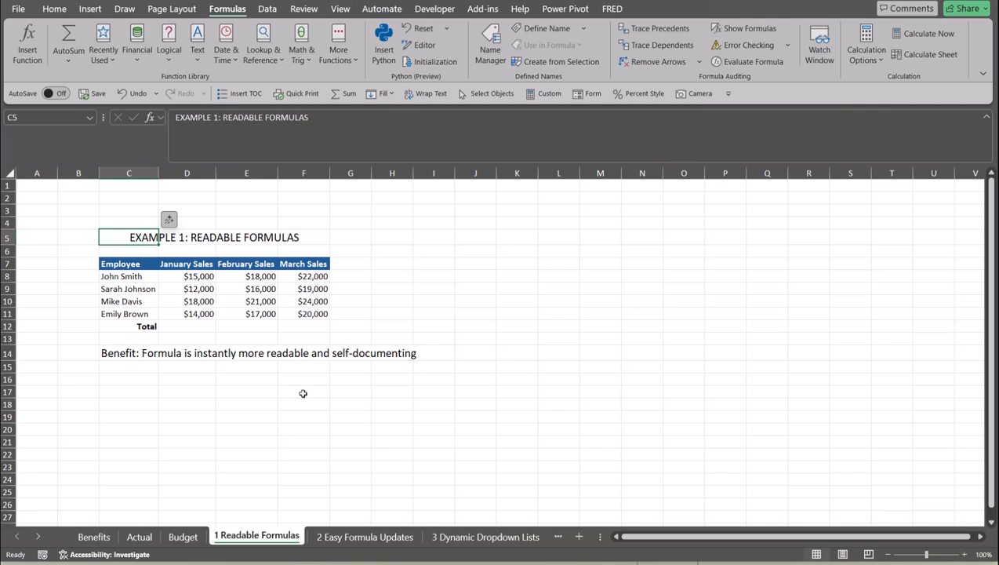
- Total the January sales in D12 with the cell-reference formula =SUM(D8:D11)
{"action": "left_click", "coordinate": [206, 325]}
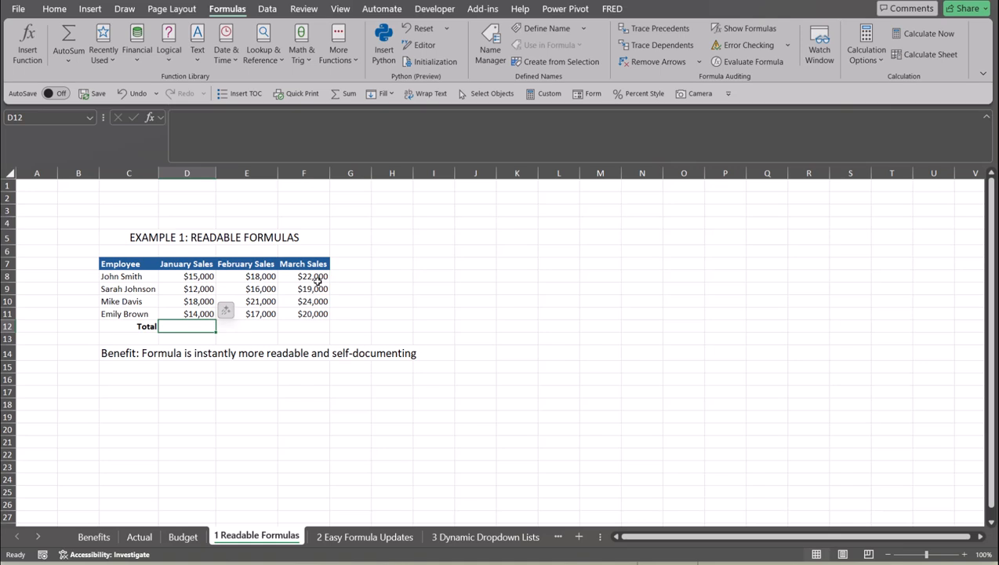
{"action": "type", "text": "=SUM("}
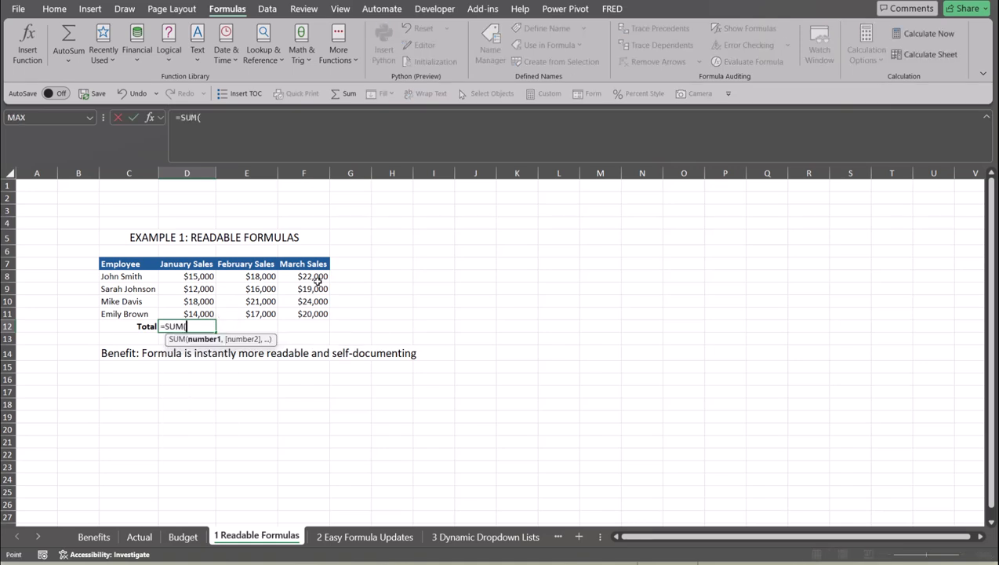
{"action": "key", "text": "Up"}
{"action": "key", "text": "shift+Up"}
{"action": "key", "text": "shift+Up"}
{"action": "key", "text": "shift+Up"}
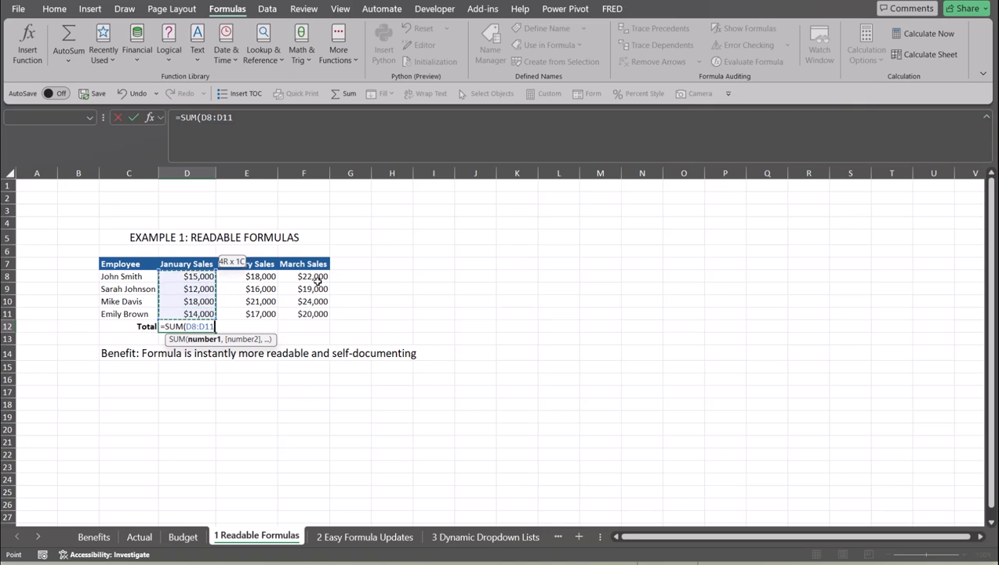
{"action": "type", "text": ")"}
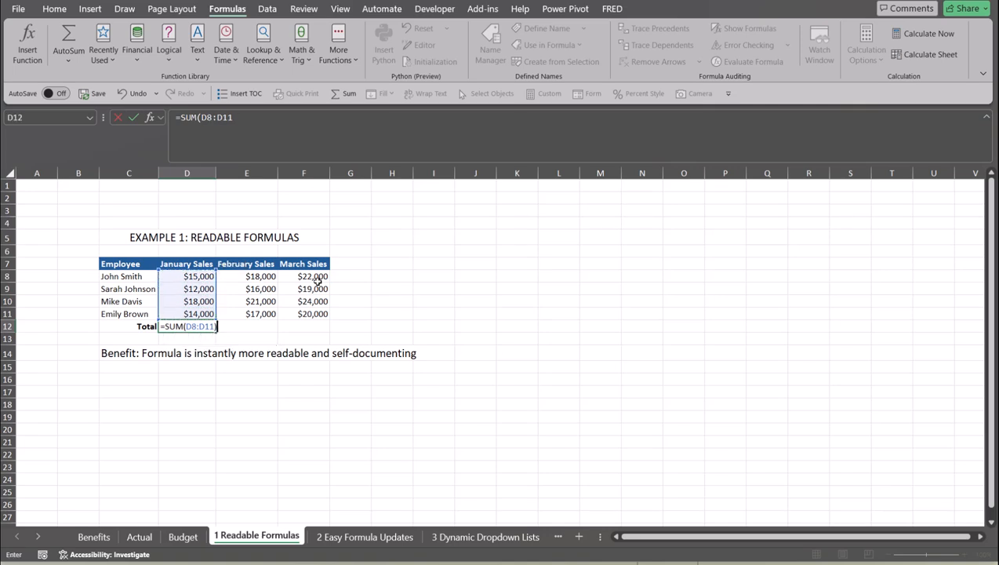
{"action": "key", "text": "Return"}
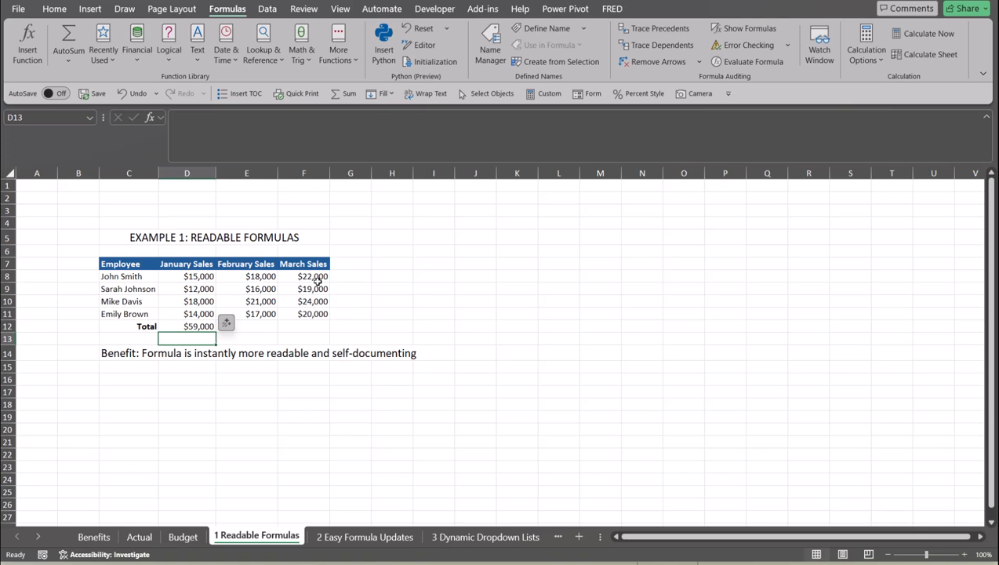
- Total the February sales in E12 with AutoSum over E8:E11
{"action": "key", "text": "Up"}
{"action": "key", "text": "Right"}
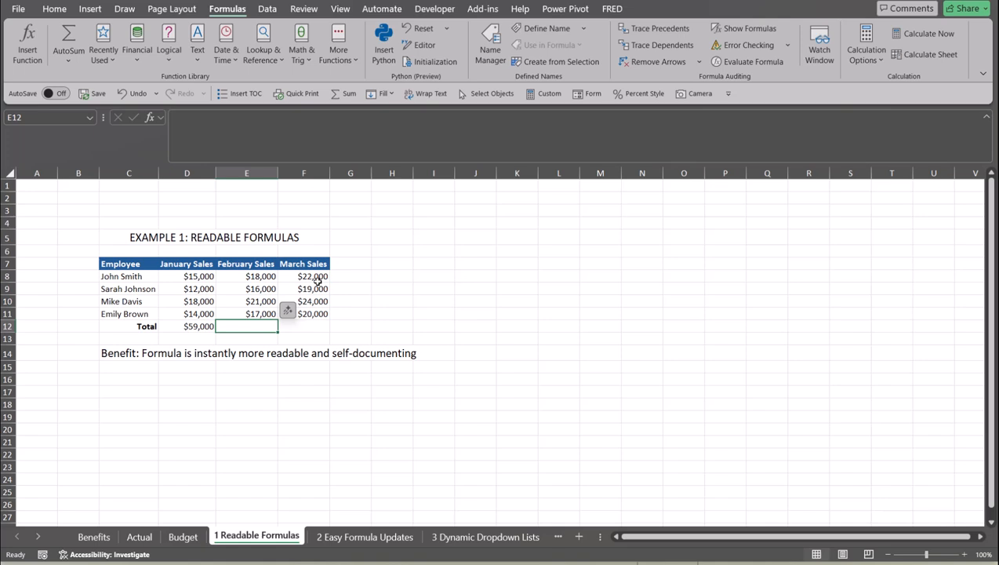
{"action": "key", "text": "alt+equal"}
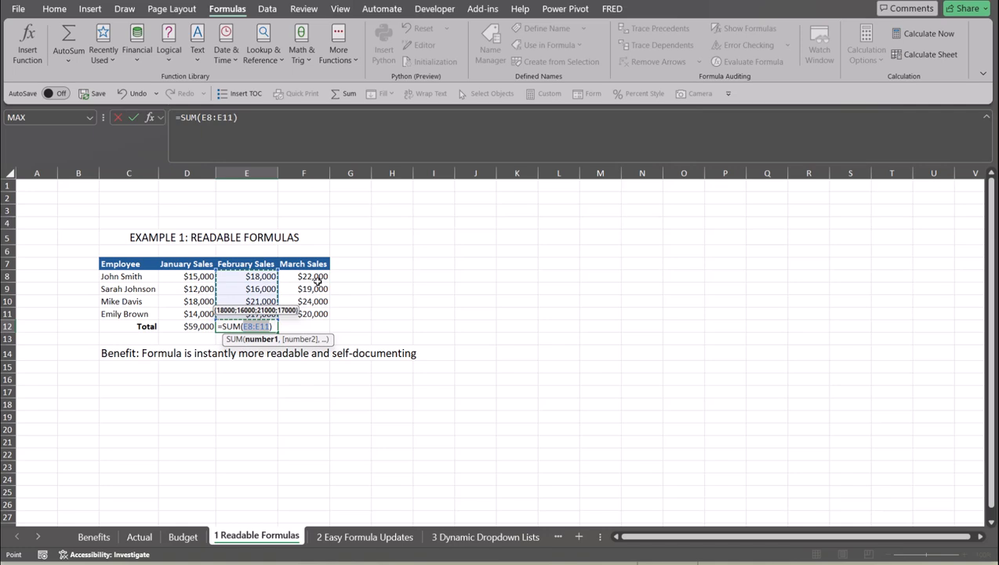
{"action": "key", "text": "Return"}
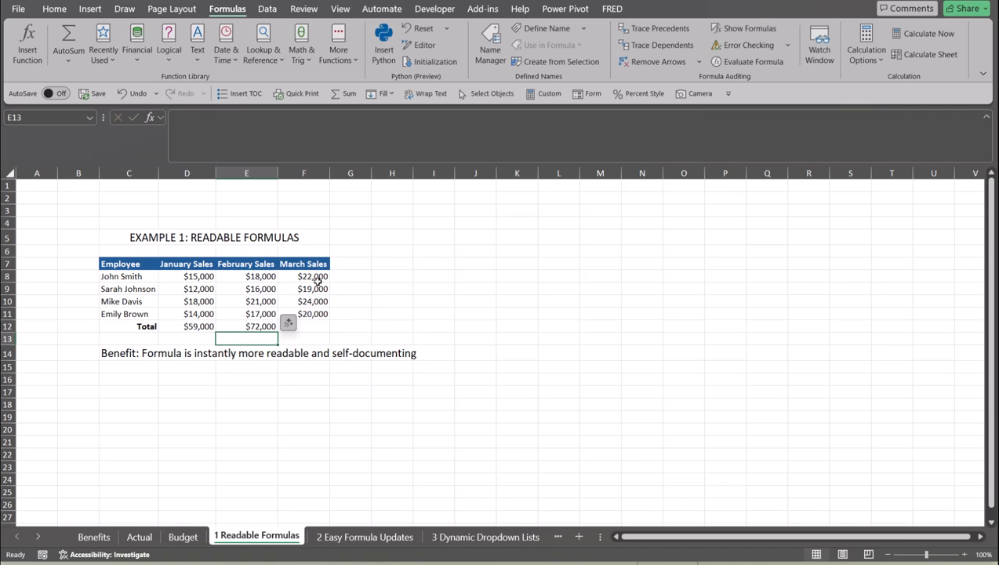
- Clear the January and February total formulas from D12 and E12
{"action": "left_click", "coordinate": [198, 323]}
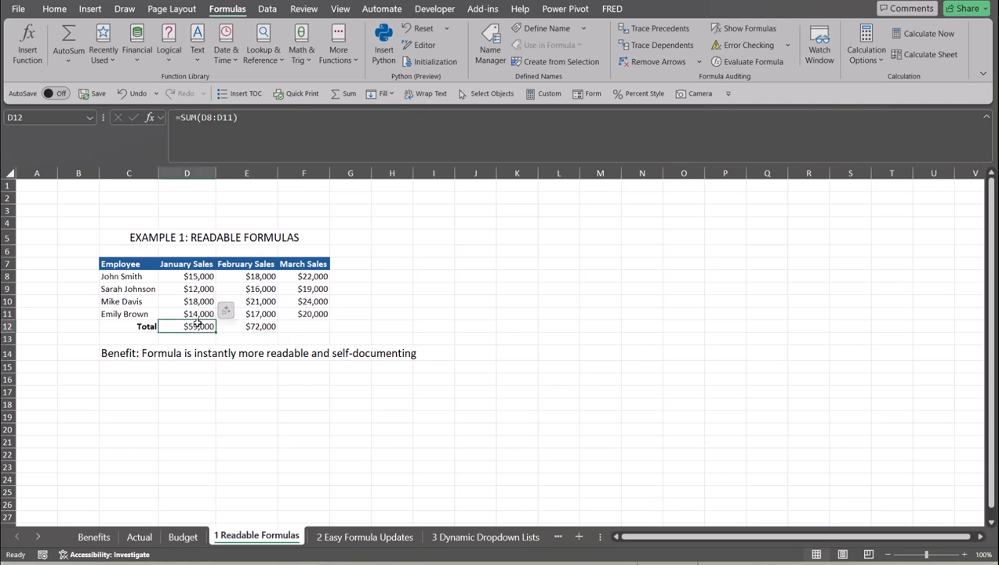
{"action": "key", "text": "Delete"}
{"action": "left_click", "coordinate": [258, 325]}
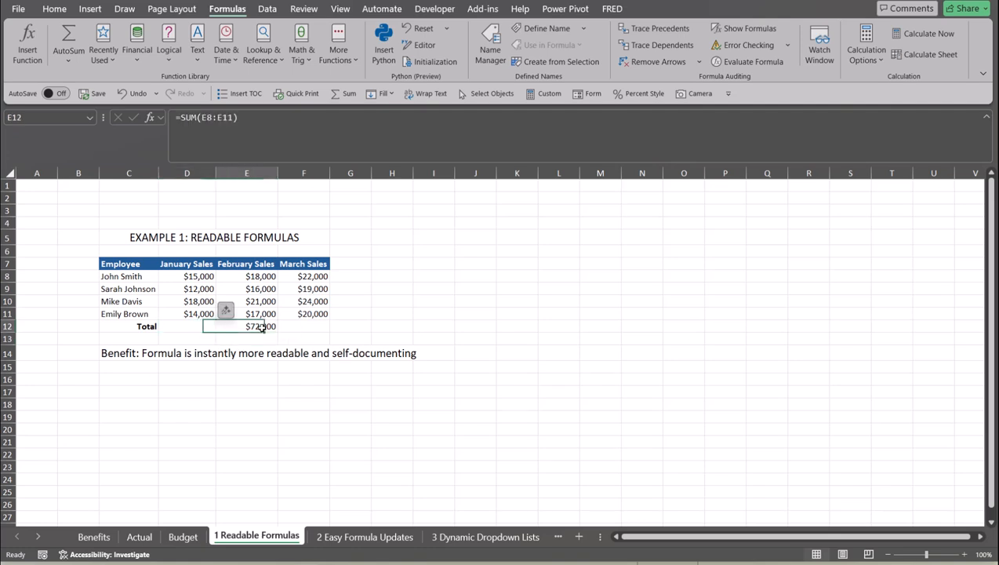
{"action": "key", "text": "Delete"}
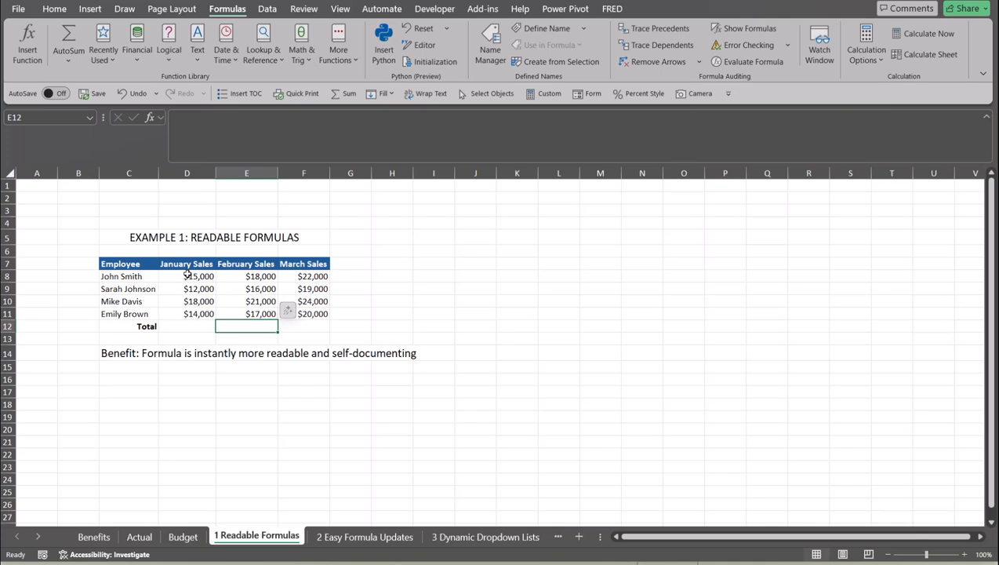
- Define the name JanSales for the January sales figures in D8:D11
{"action": "left_click_drag", "start_coordinate": [194, 274], "coordinate": [199, 314]}
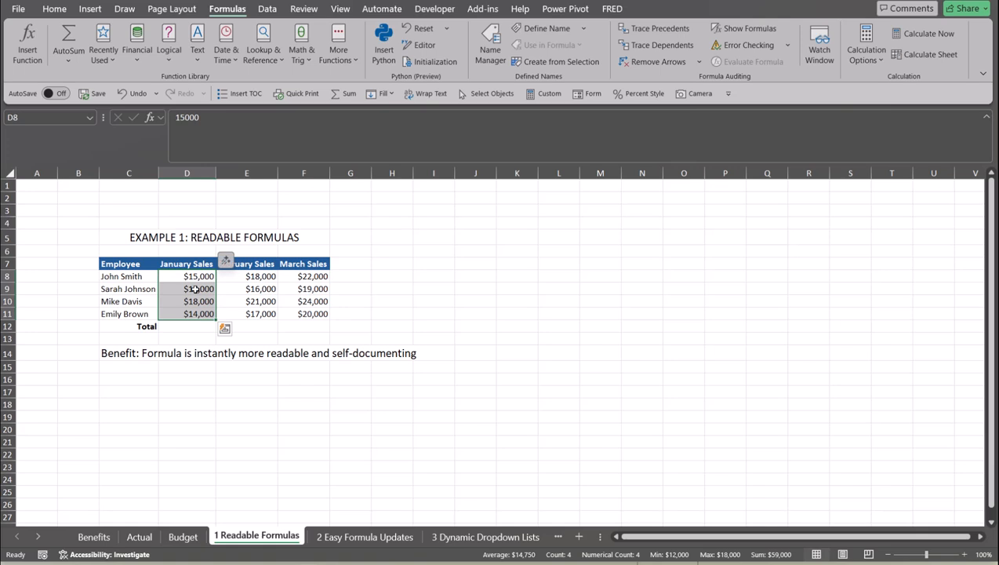
{"action": "left_click", "coordinate": [52, 118]}
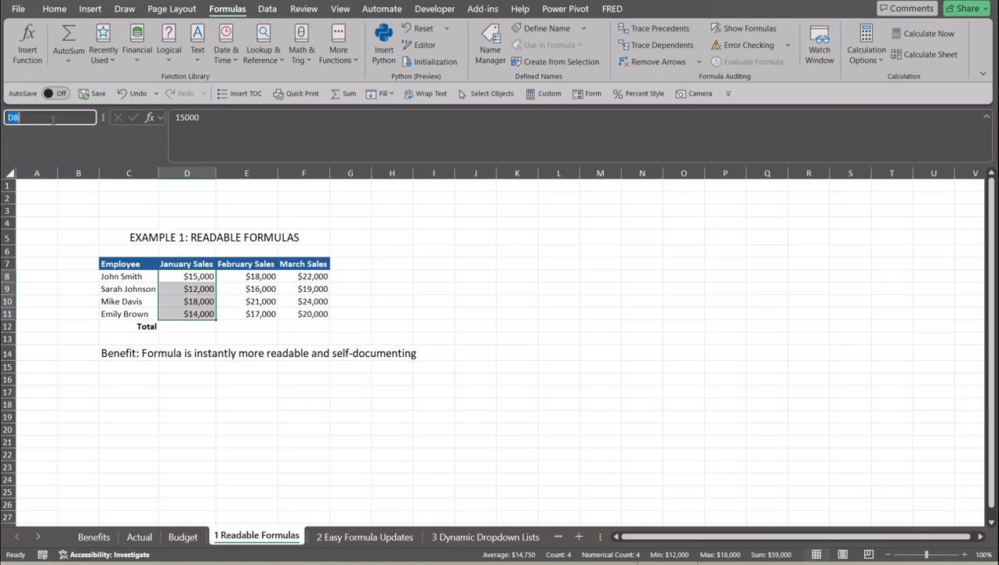
{"action": "type", "text": "JanSales"}
{"action": "key", "text": "Return"}
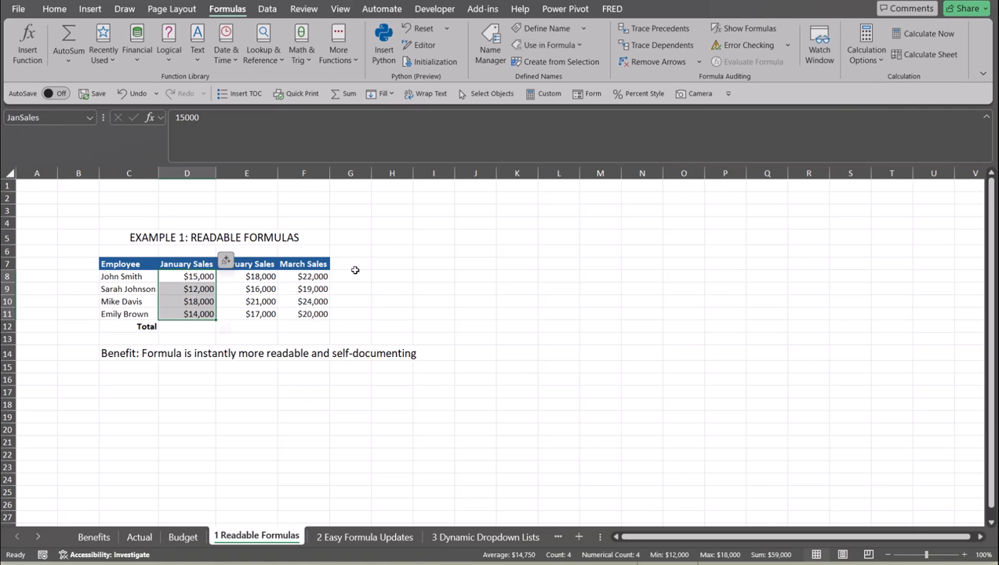
- Define the name FebSales for the February sales figures in E8:E11
{"action": "left_click", "coordinate": [266, 274]}
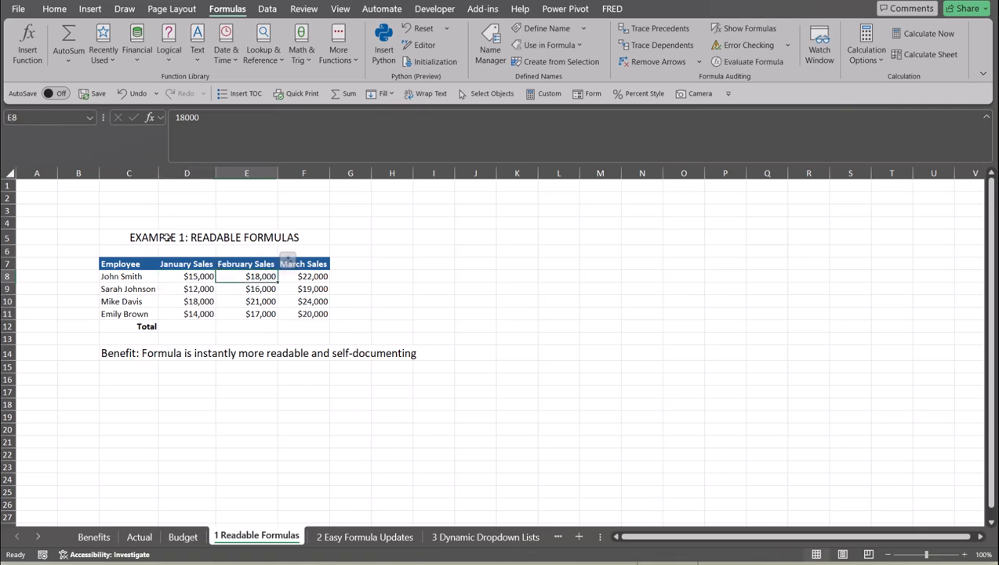
{"action": "left_click_drag", "start_coordinate": [260, 277], "coordinate": [264, 316]}
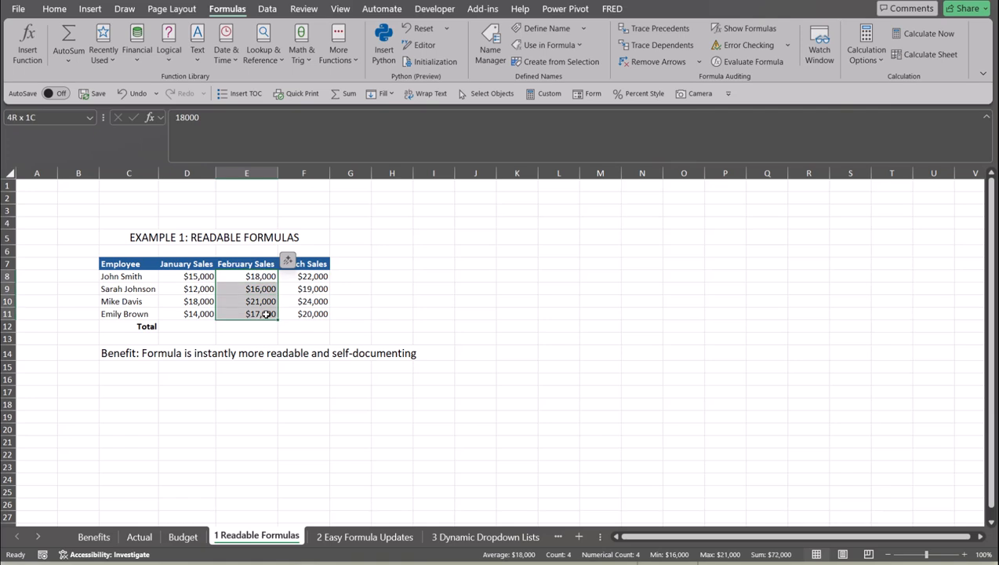
{"action": "left_click", "coordinate": [54, 118]}
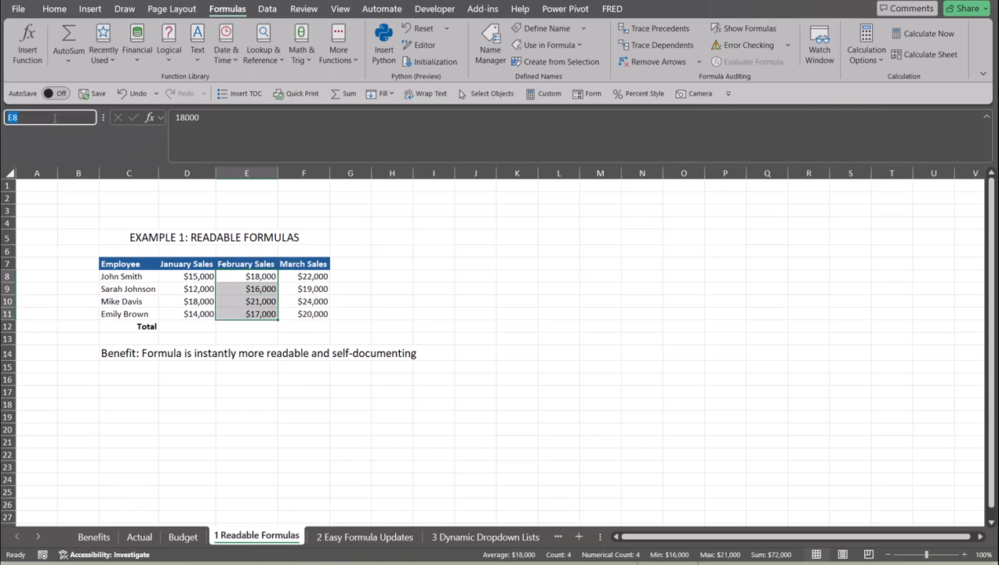
{"action": "type", "text": "FebS"}
{"action": "key", "text": "BackSpace"}
{"action": "type", "text": "ruary"}
{"action": "key", "text": "Return"}
- Define the name MarSales for the March sales figures in F8:F11
{"action": "left_click", "coordinate": [322, 276]}
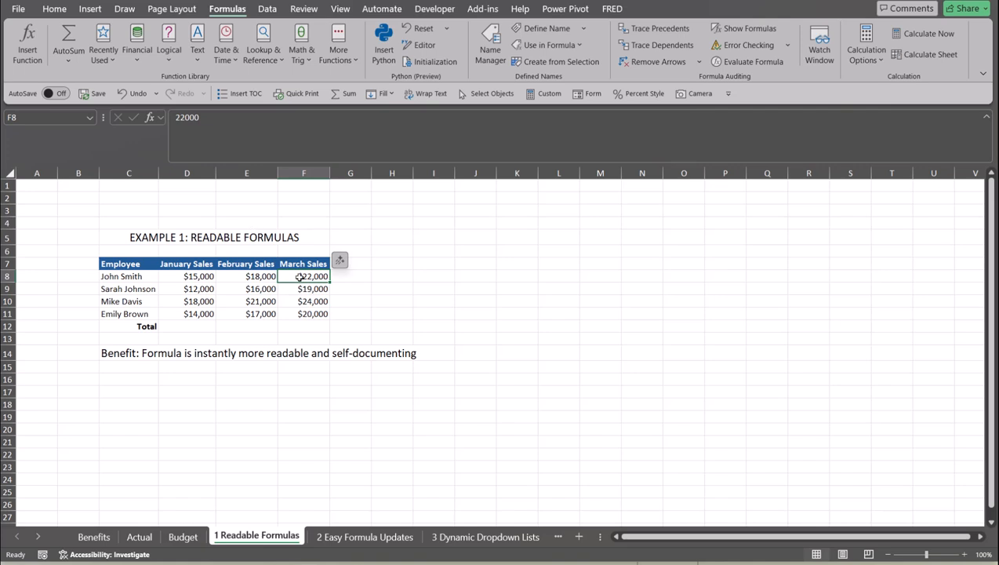
{"action": "left_click_drag", "start_coordinate": [300, 276], "coordinate": [296, 311]}
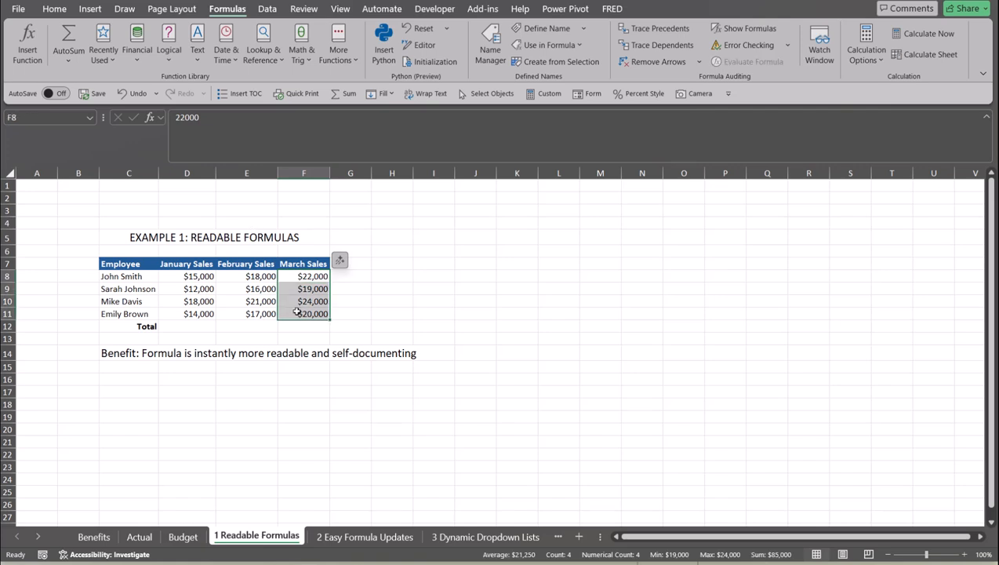
{"action": "left_click", "coordinate": [40, 115]}
{"action": "type", "text": "Mar"}
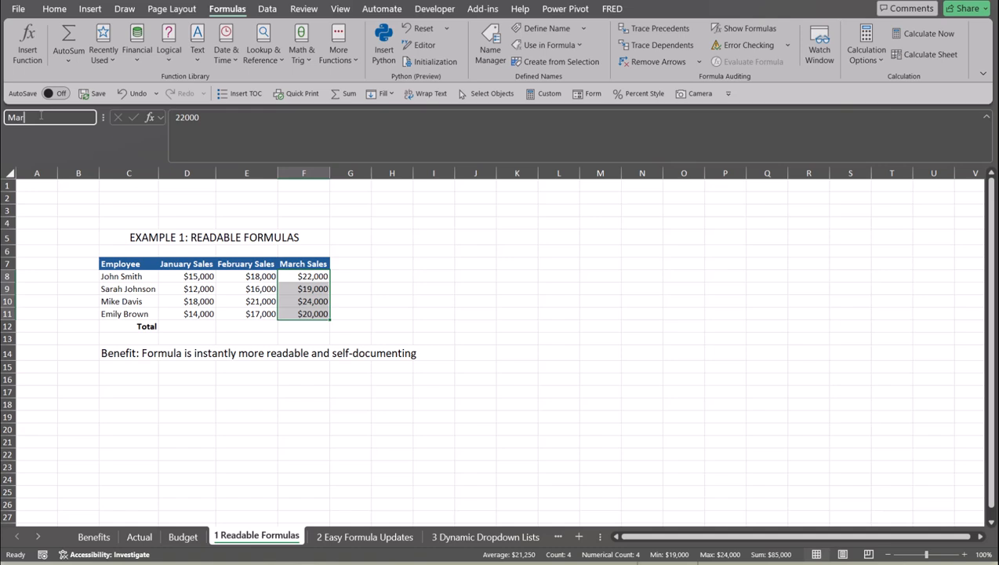
{"action": "type", "text": "Sales"}
{"action": "key", "text": "Return"}
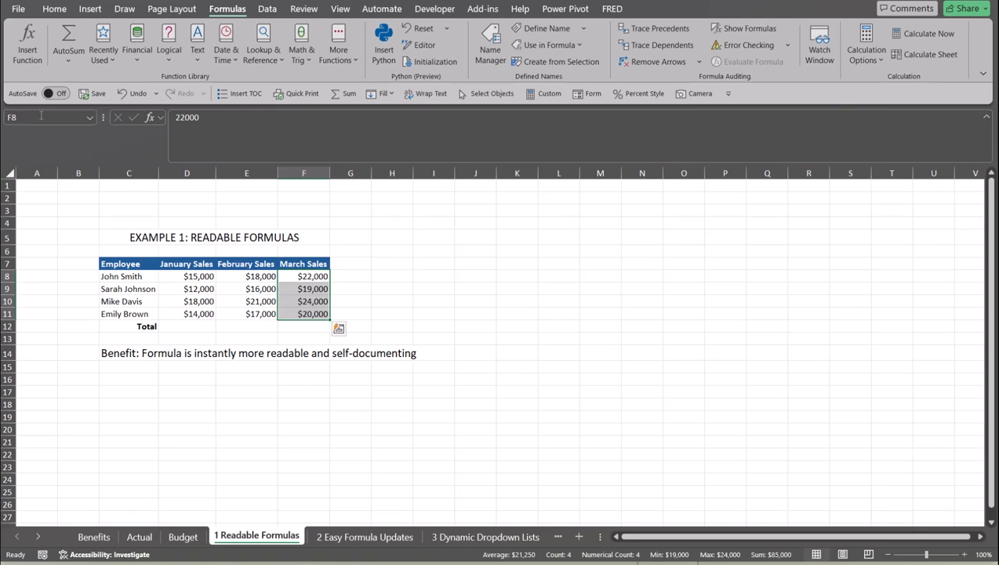
- Total the January sales in D12 with the named-range formula =SUM(JanSales)
{"action": "left_click", "coordinate": [209, 326]}
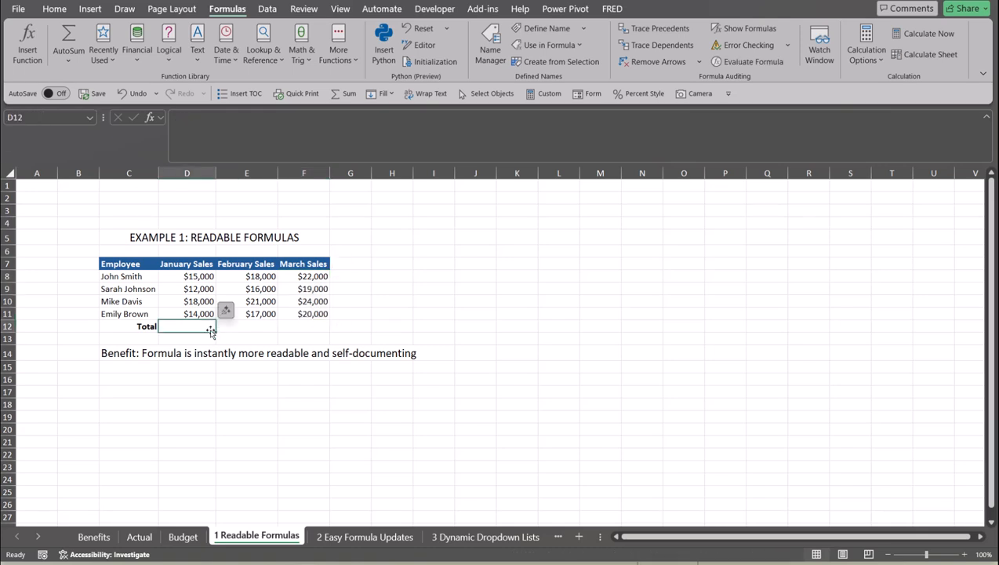
{"action": "type", "text": "=sum"}
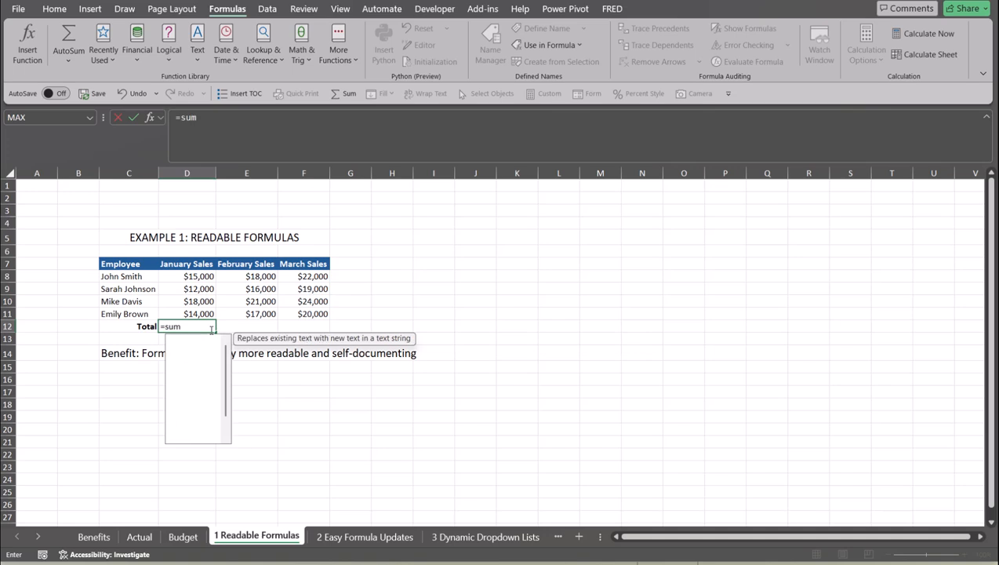
{"action": "key", "text": "Tab"}
{"action": "type", "text": "jan"}
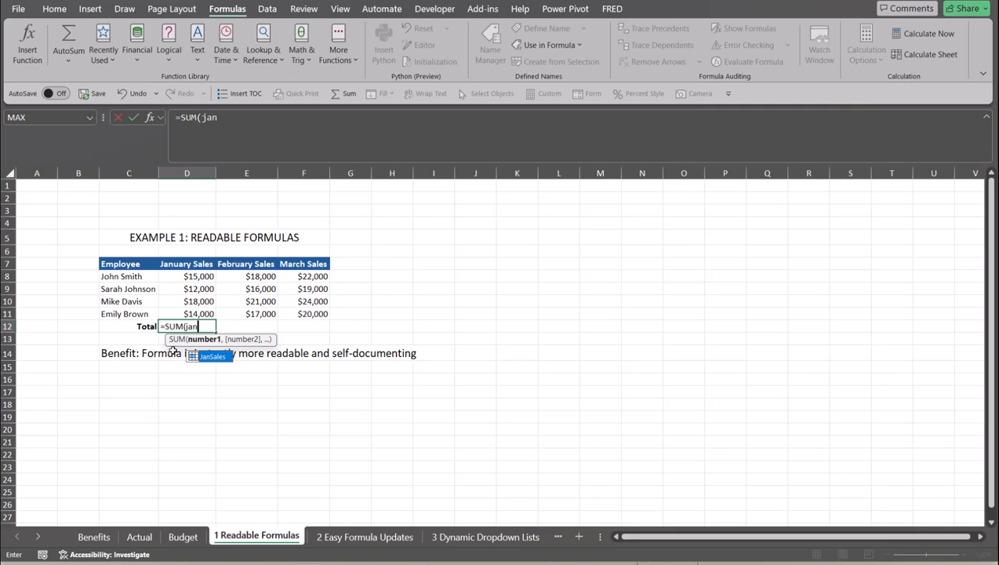
{"action": "double_click", "coordinate": [222, 358]}
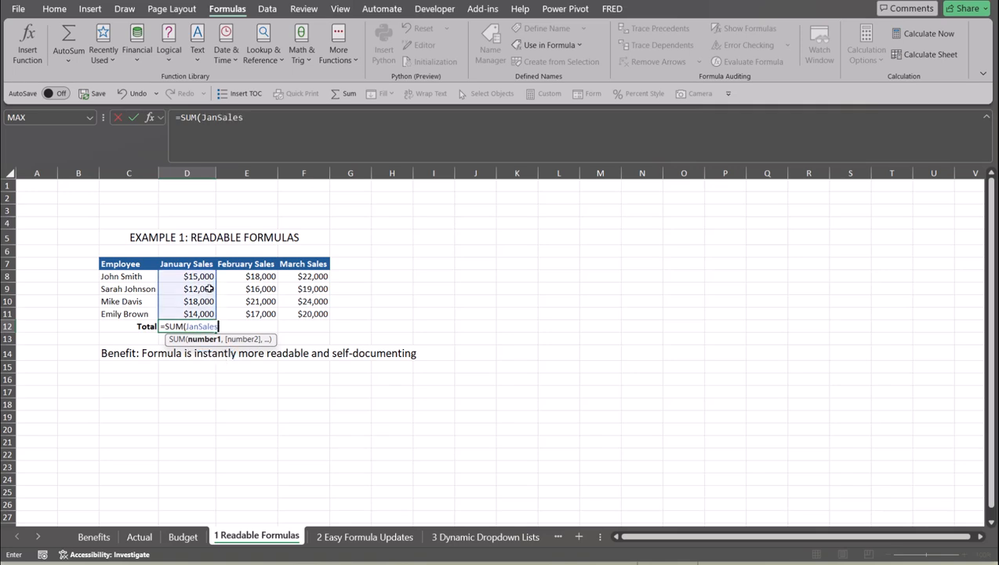
{"action": "type", "text": ")"}
{"action": "key", "text": "Return"}
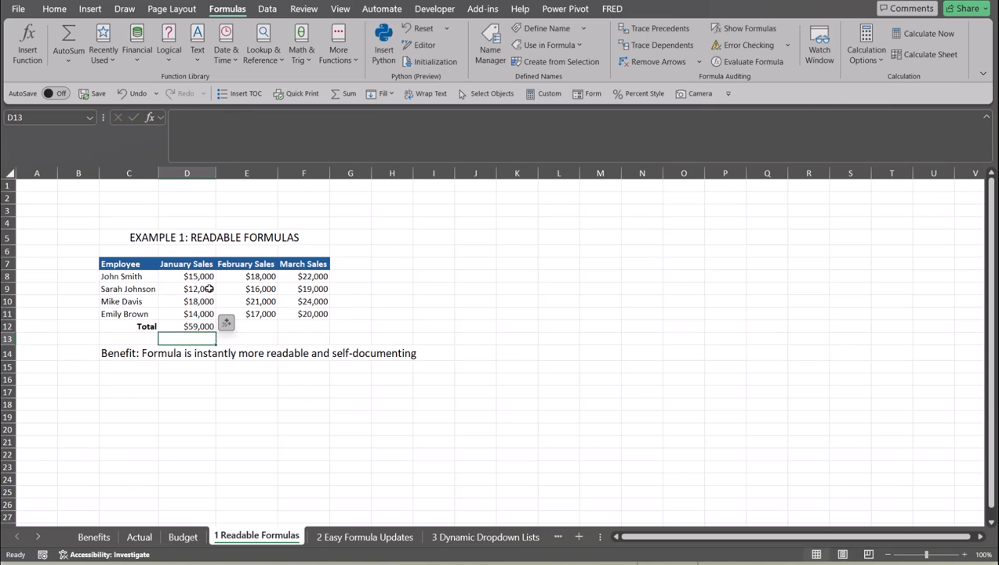
- Total the February sales in E12 using the FebSales name, accepting the corrected formula =SUM((FebSales))
{"action": "left_click", "coordinate": [266, 325]}
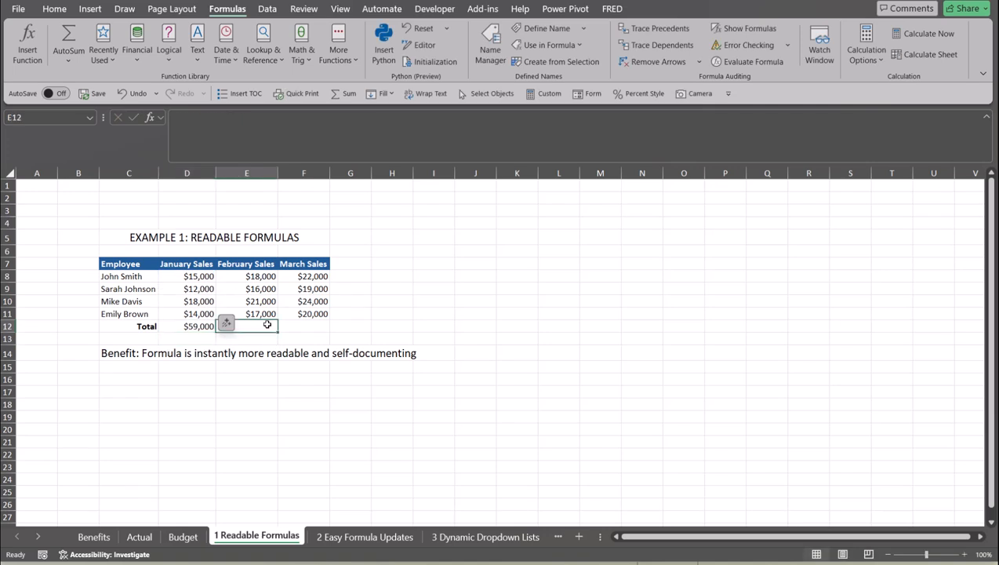
{"action": "type", "text": "="}
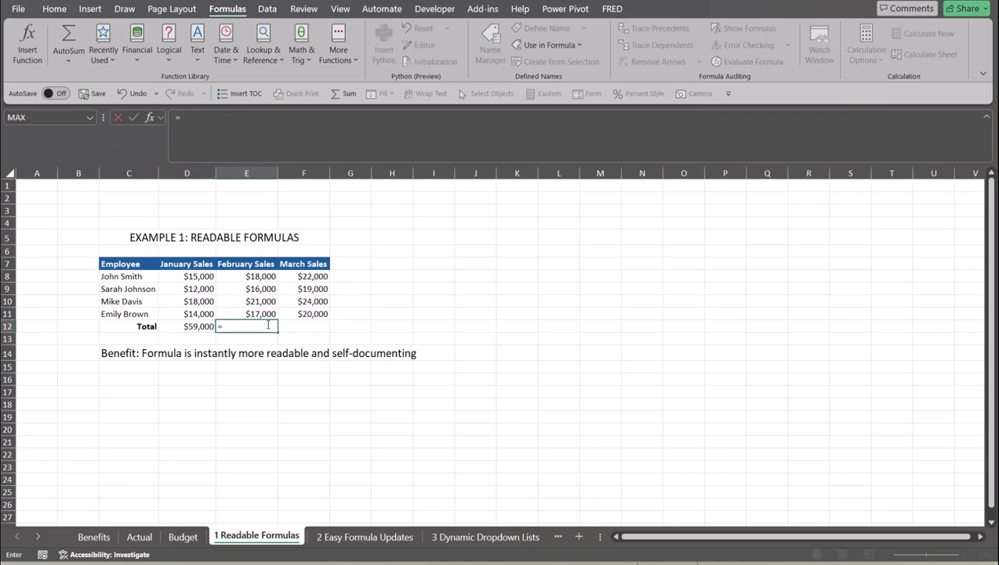
{"action": "type", "text": "SUM("}
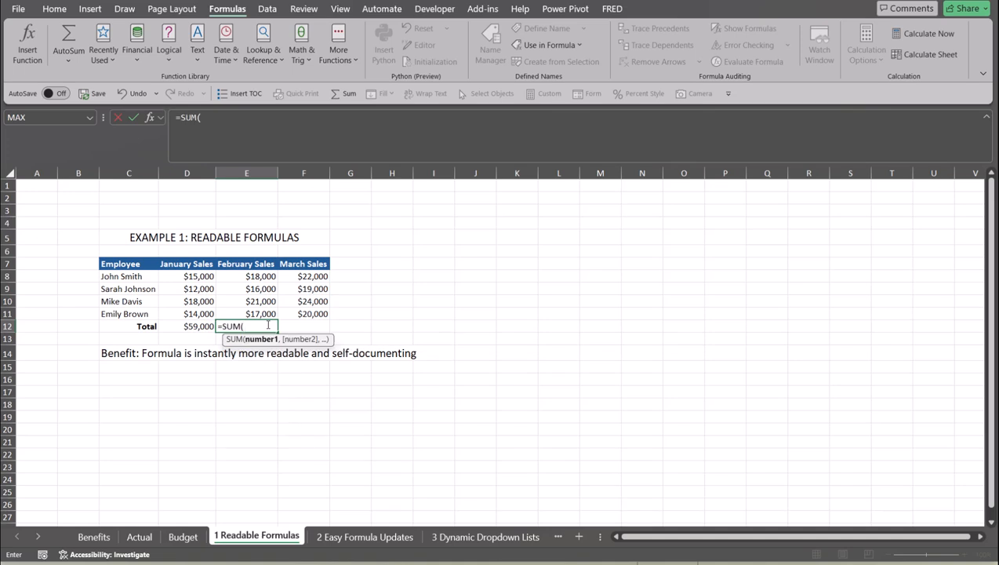
{"action": "type", "text": "(F"}
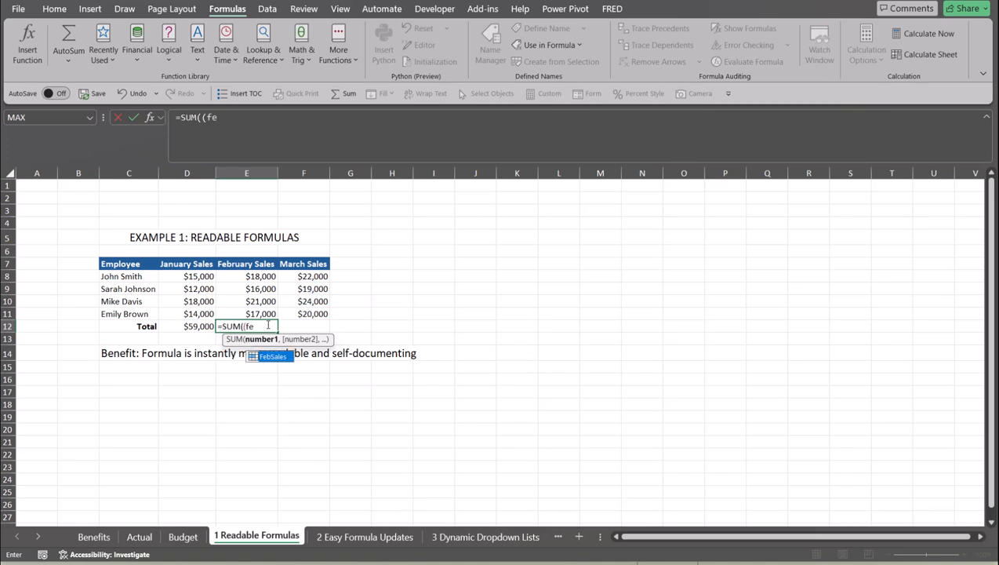
{"action": "key", "text": "Tab"}
{"action": "type", "text": ")"}
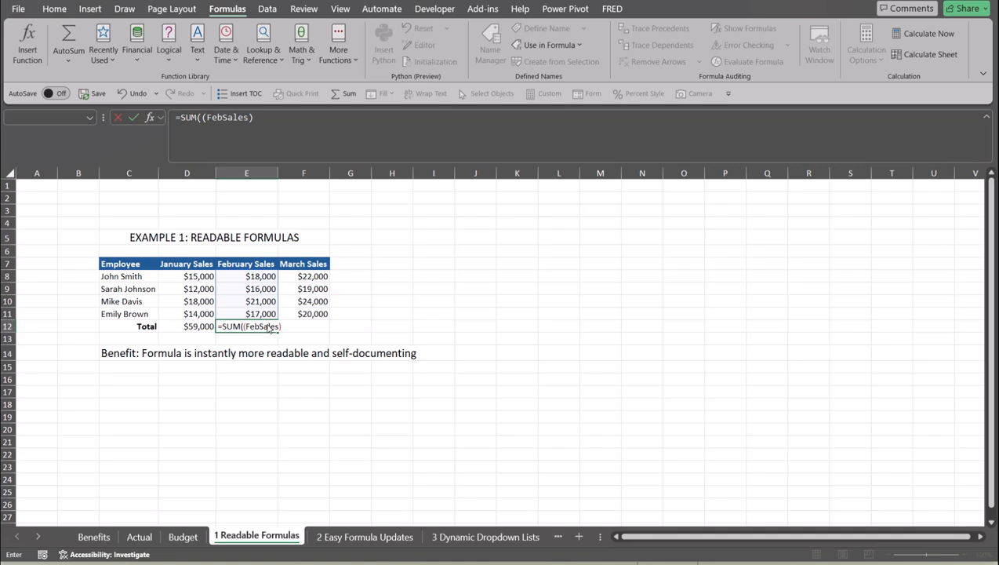
{"action": "key", "text": "Return"}
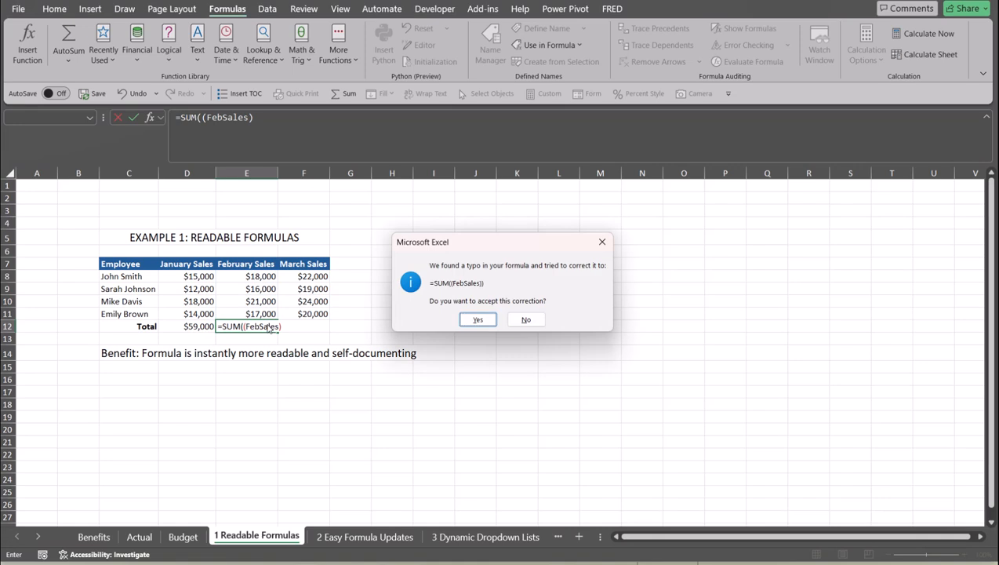
{"action": "left_click", "coordinate": [478, 319]}
- Total the March sales in F12 with the named-range formula =SUM(MarSales)
{"action": "left_click", "coordinate": [311, 328]}
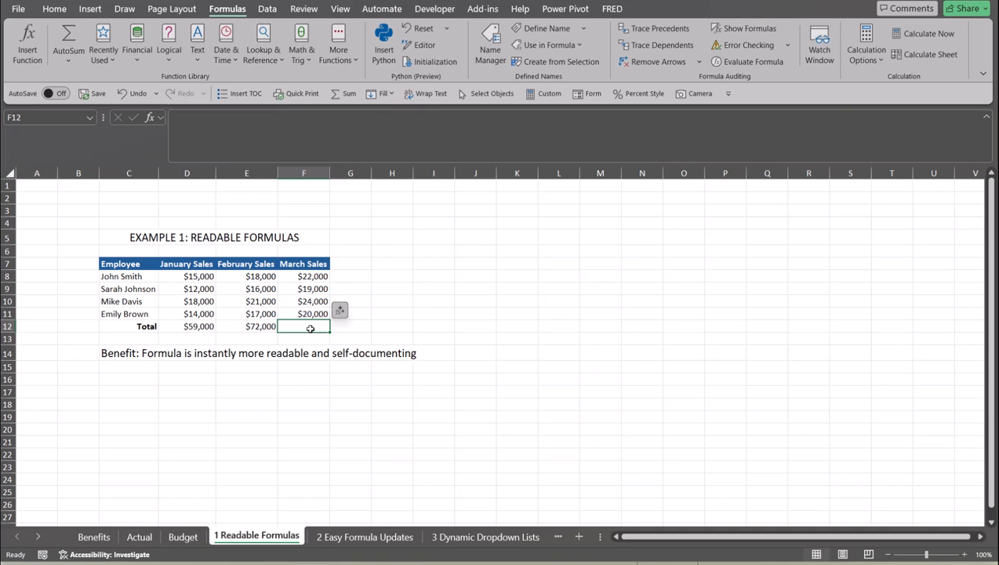
{"action": "type", "text": "=sum"}
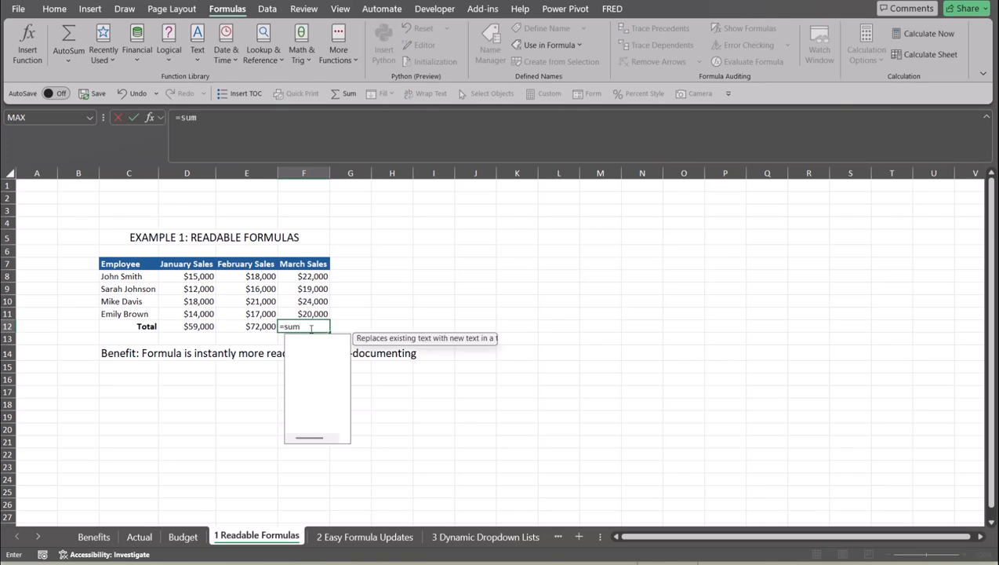
{"action": "key", "text": "Tab"}
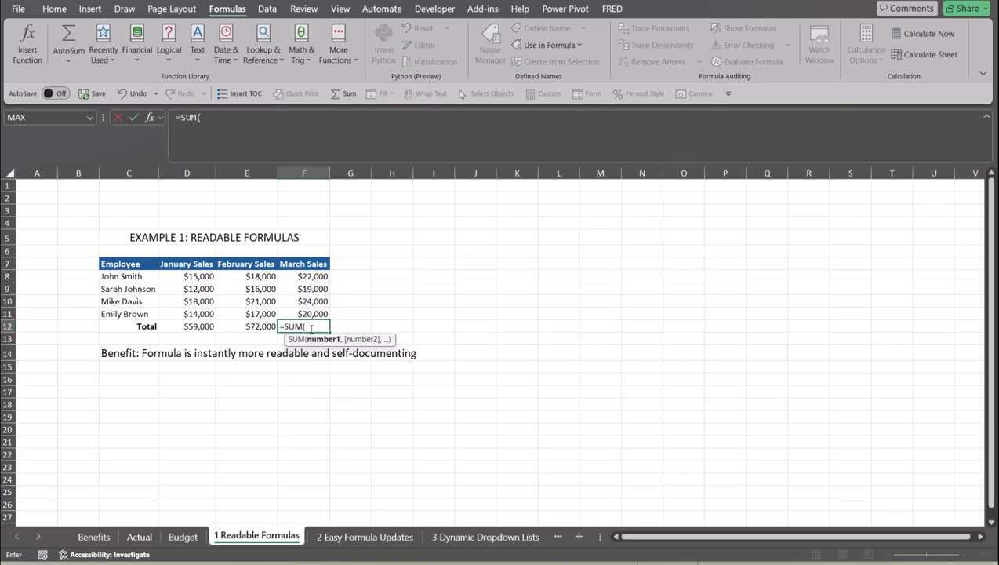
{"action": "type", "text": "mar"}
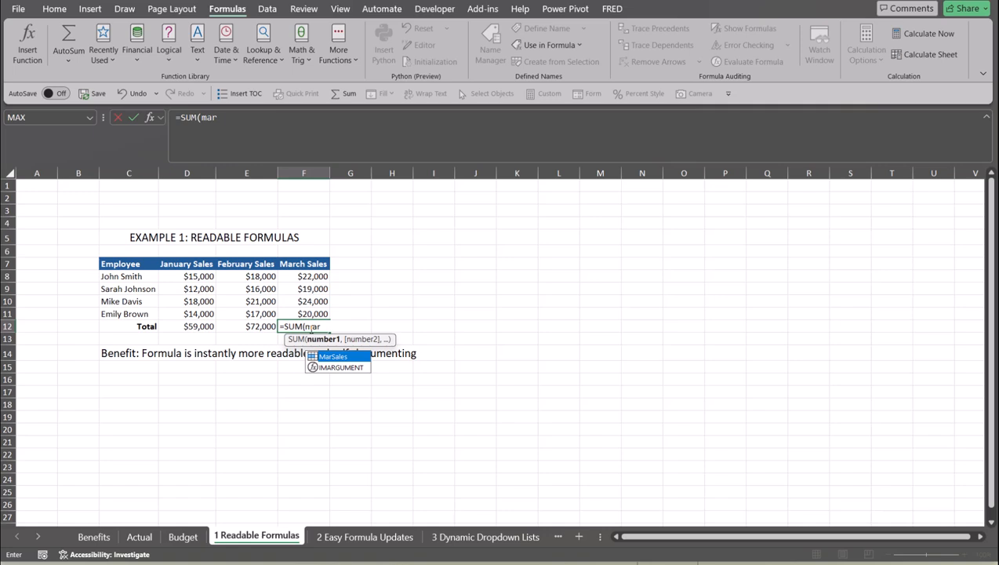
{"action": "key", "text": "Tab"}
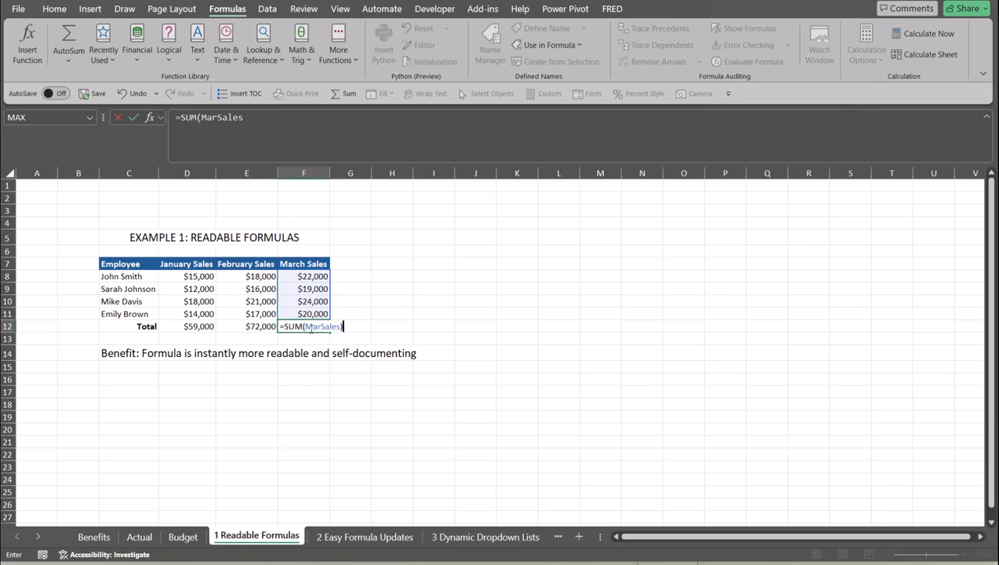
{"action": "type", "text": ")"}
{"action": "key", "text": "Return"}
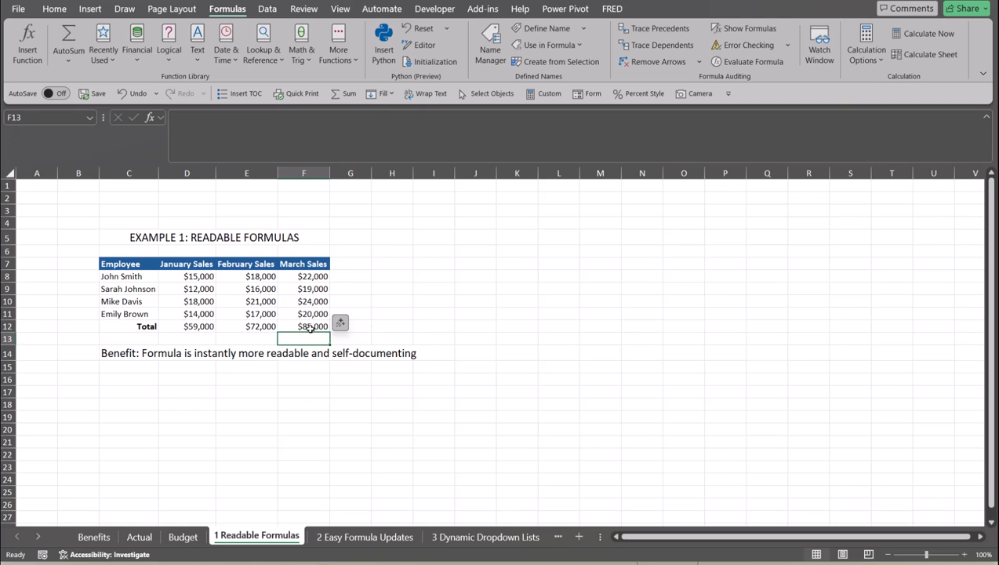
- On the 2 Easy Formula Updates sheet, define the name WidgetAPrice for Widget A's unit price in D9
{"action": "left_click", "coordinate": [372, 541]}
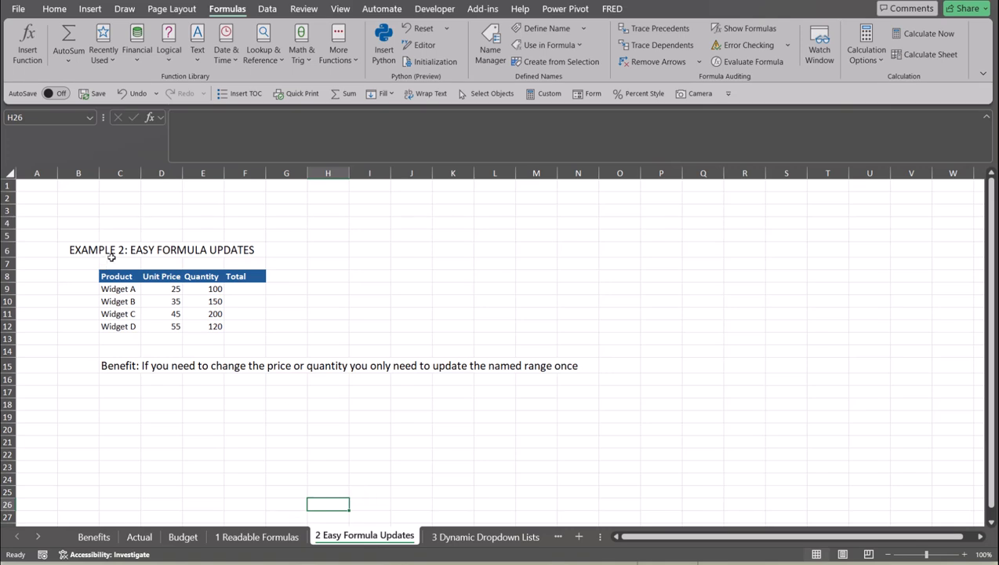
{"action": "left_click", "coordinate": [156, 288]}
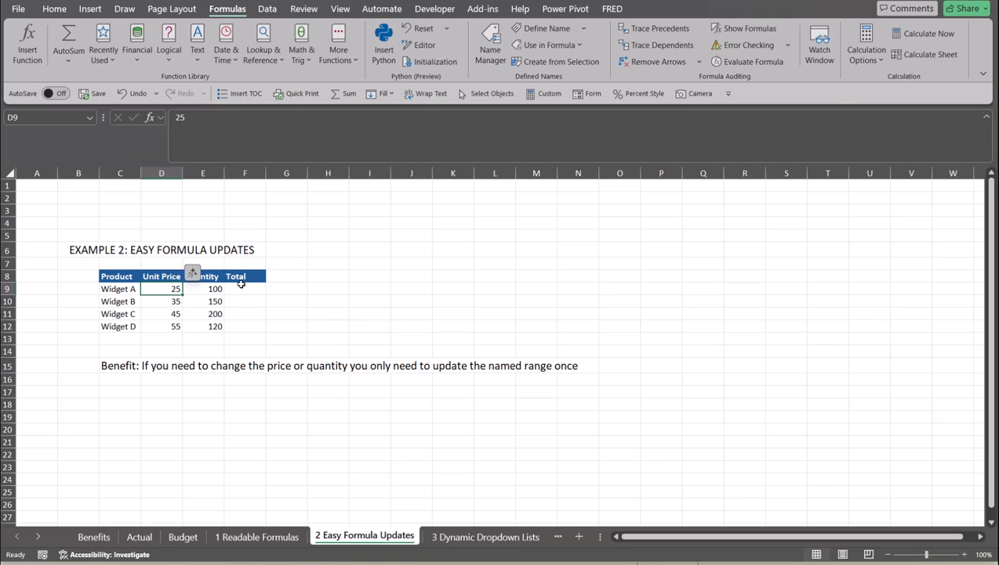
{"action": "left_click", "coordinate": [239, 287]}
{"action": "left_click", "coordinate": [165, 290]}
{"action": "left_click", "coordinate": [70, 118]}
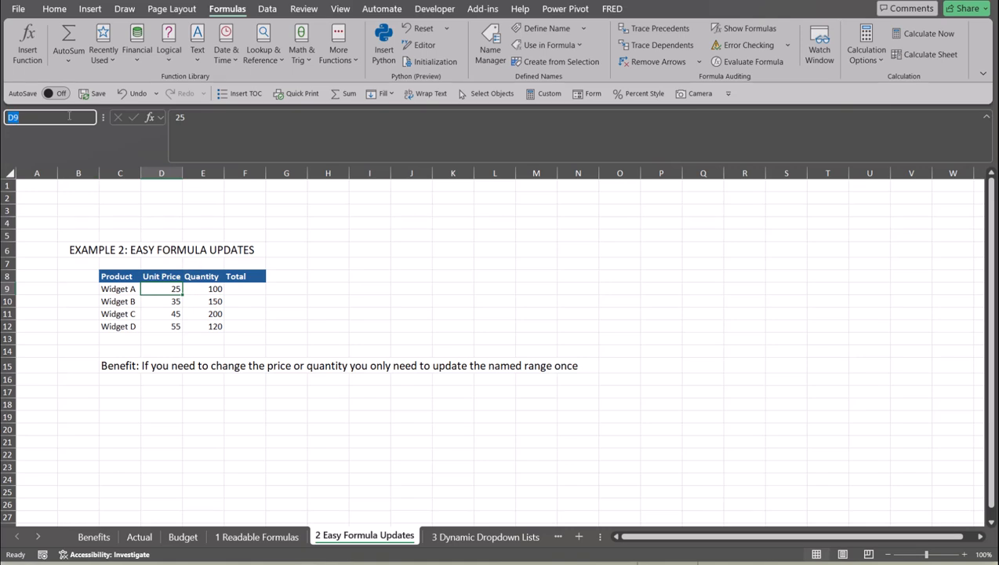
{"action": "type", "text": "WidgetAPrice"}
{"action": "key", "text": "Return"}
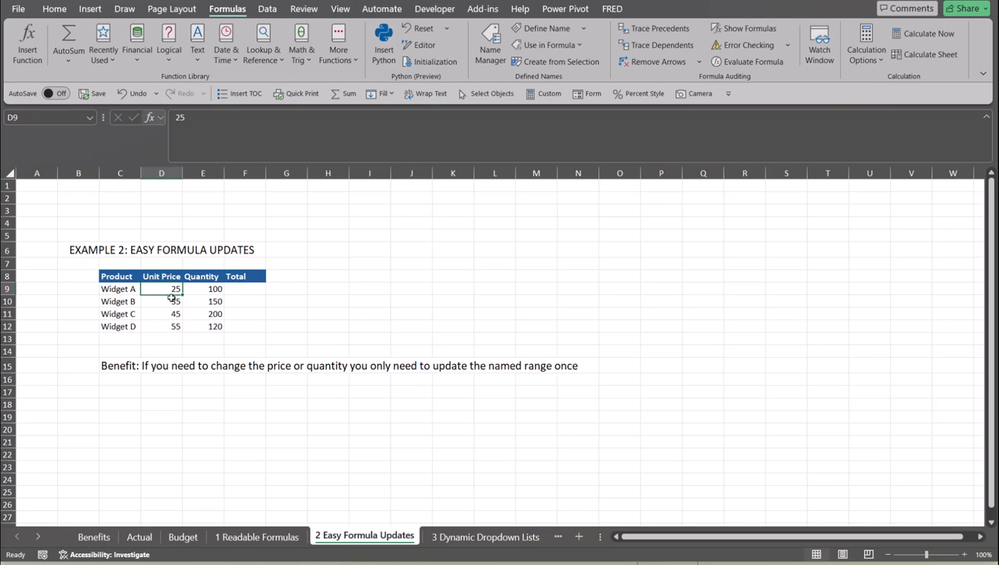
{"action": "left_click", "coordinate": [91, 118]}
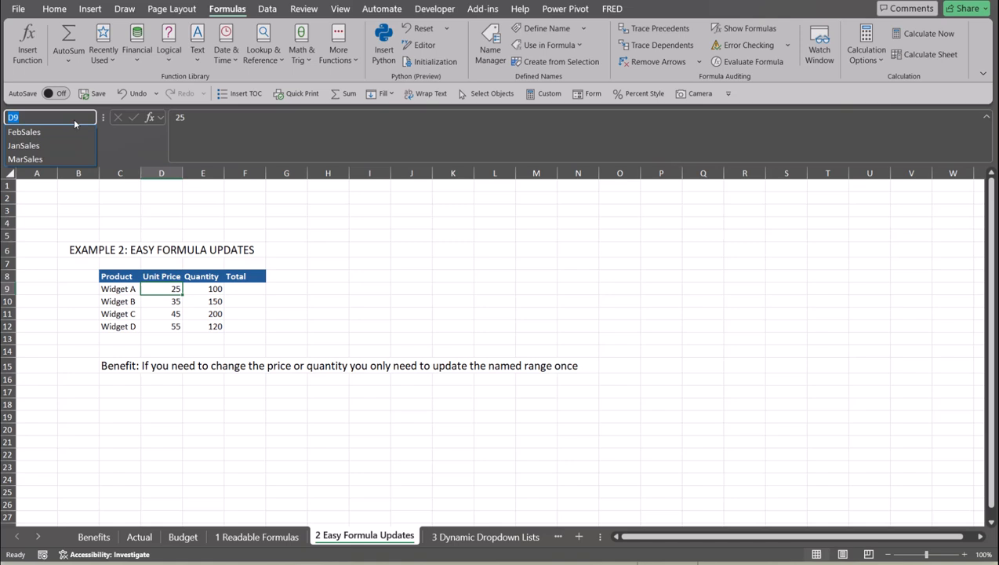
{"action": "type", "text": "WidgetAPrice"}
{"action": "key", "text": "Return"}
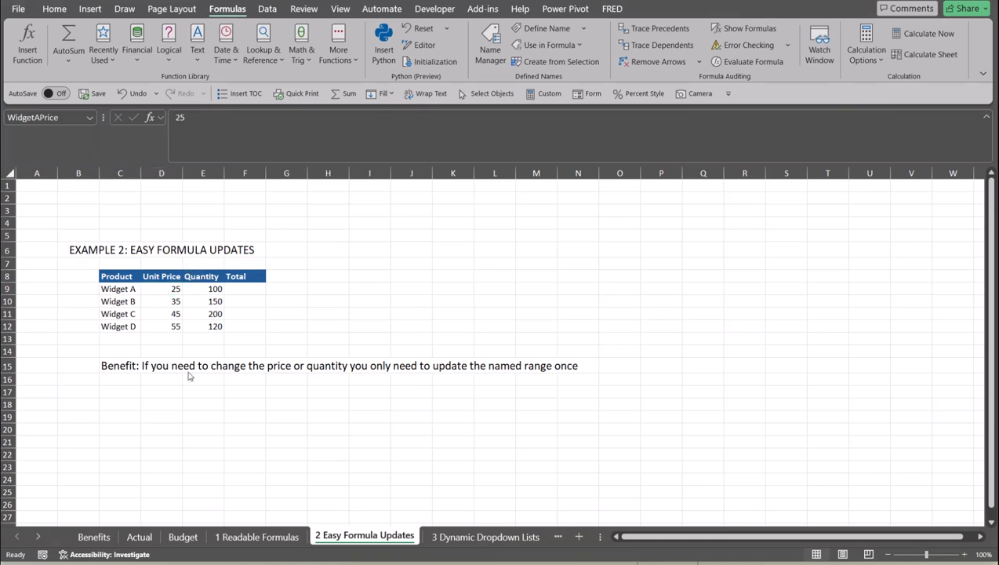
- Define the name WidgetAQty for Widget A's quantity in E9
{"action": "left_click", "coordinate": [214, 289]}
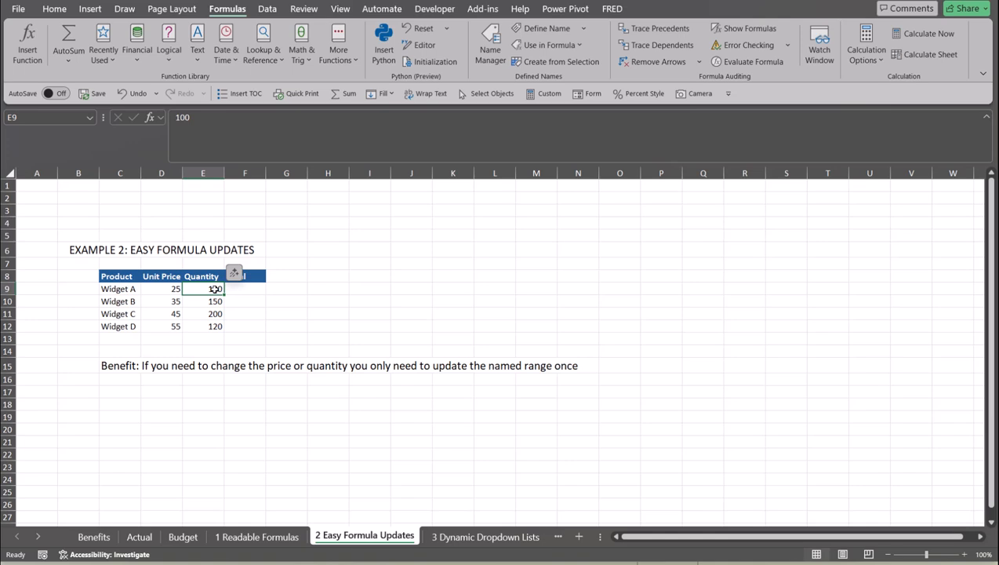
{"action": "left_click", "coordinate": [63, 116]}
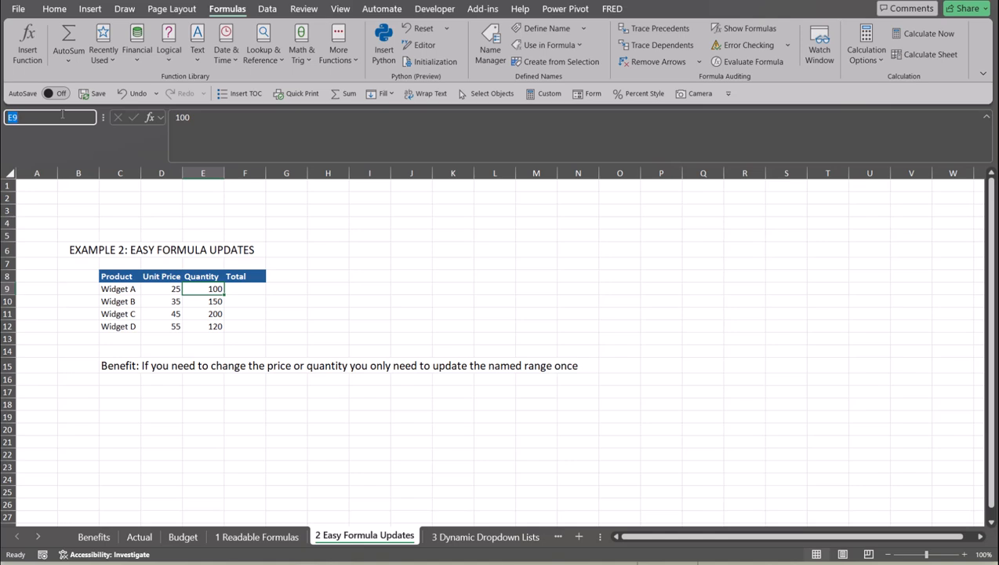
{"action": "type", "text": "WidgetAQty"}
{"action": "key", "text": "Return"}
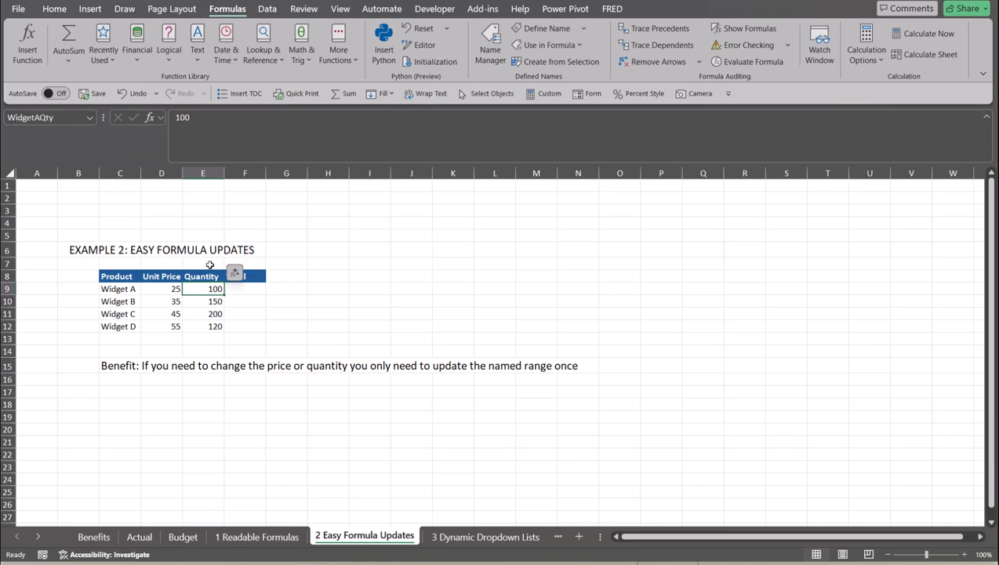
- Calculate Widget A's total in F9 with the formula =WidgetAPrice*WidgetAQty
{"action": "left_click", "coordinate": [252, 290]}
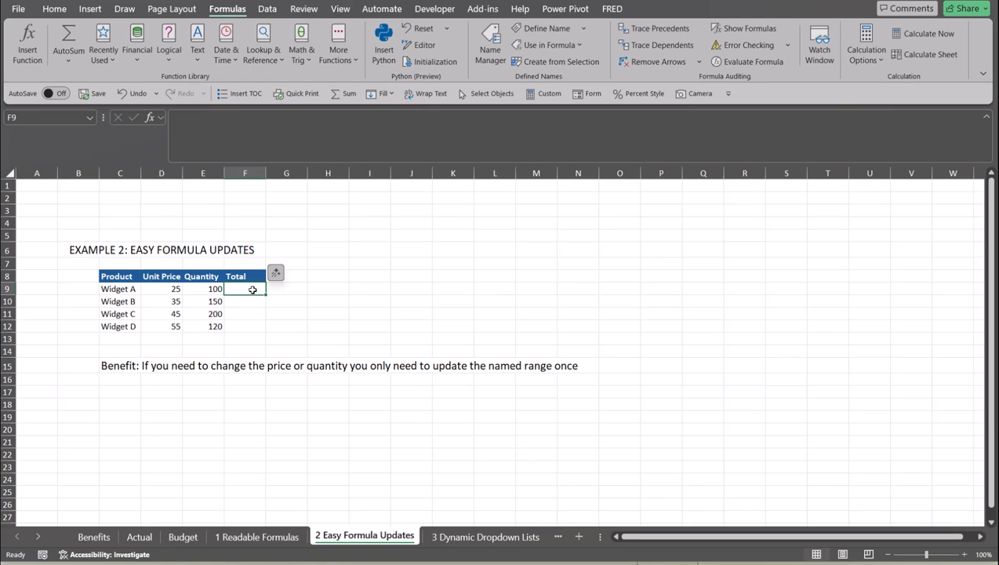
{"action": "type", "text": "="}
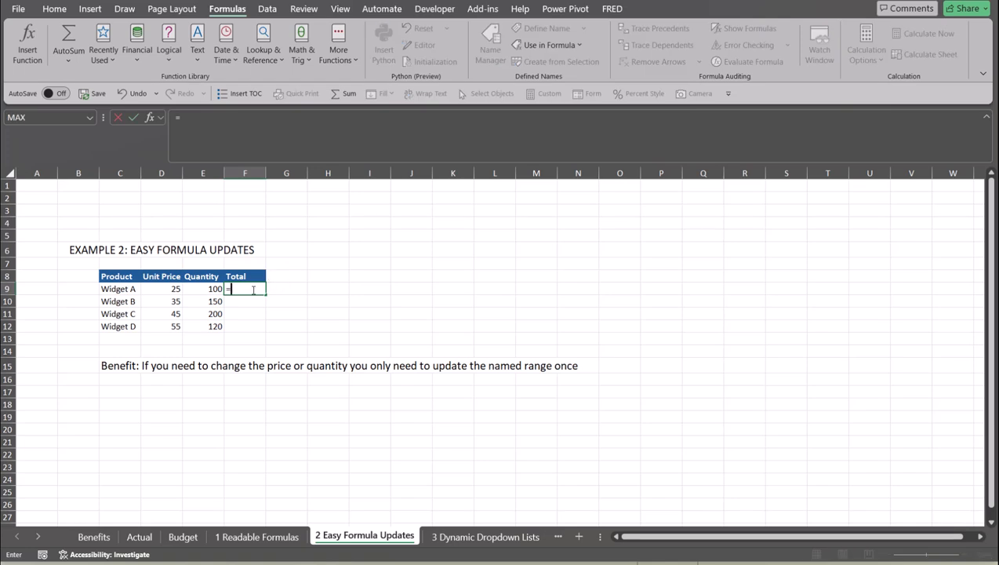
{"action": "type", "text": "wid"}
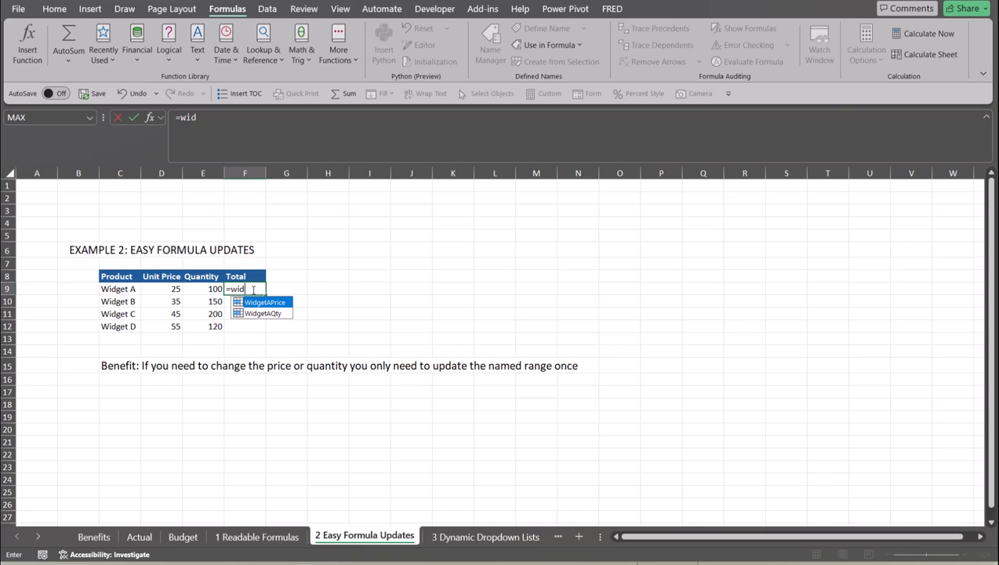
{"action": "key", "text": "Tab"}
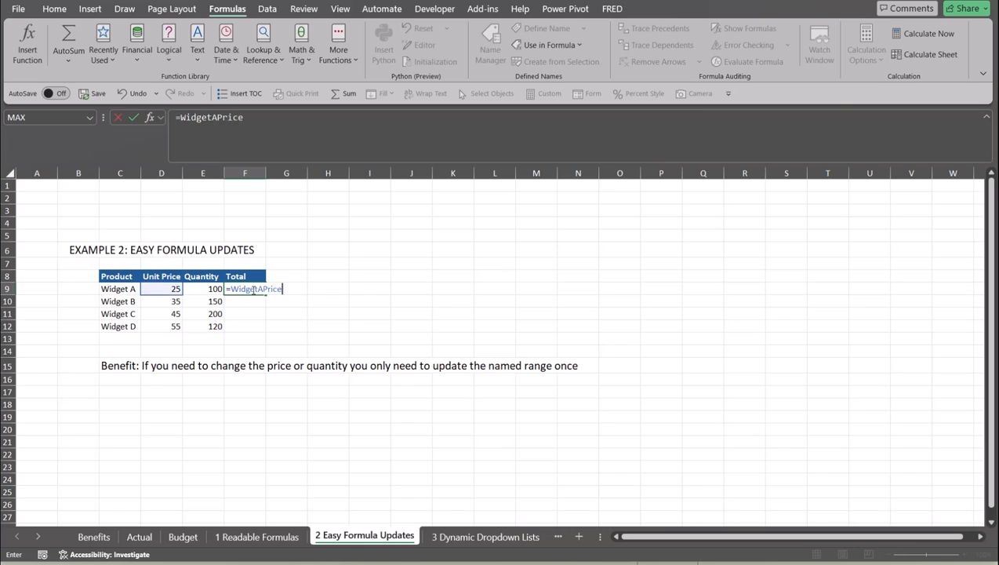
{"action": "type", "text": "*wid"}
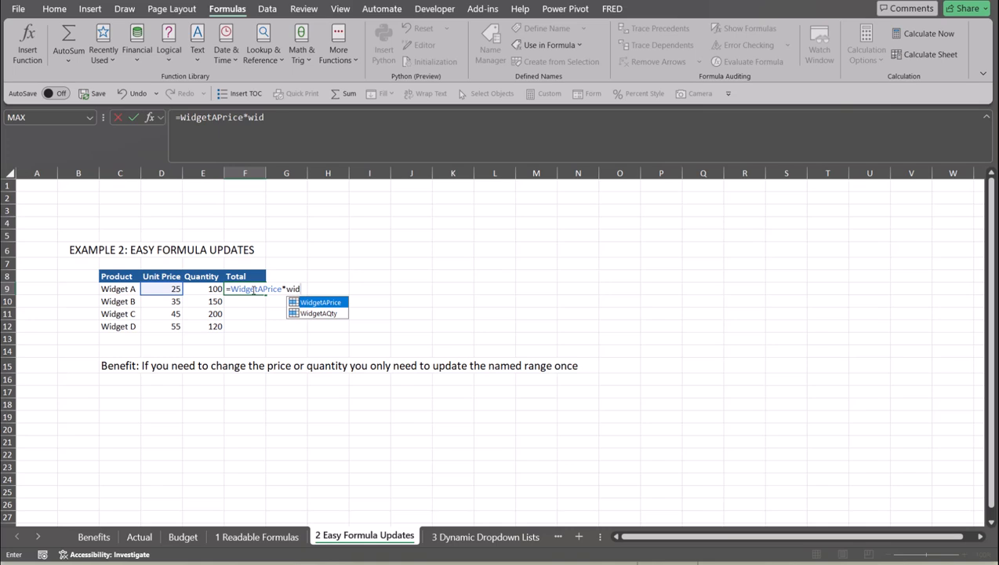
{"action": "key", "text": "Down"}
{"action": "key", "text": "Tab"}
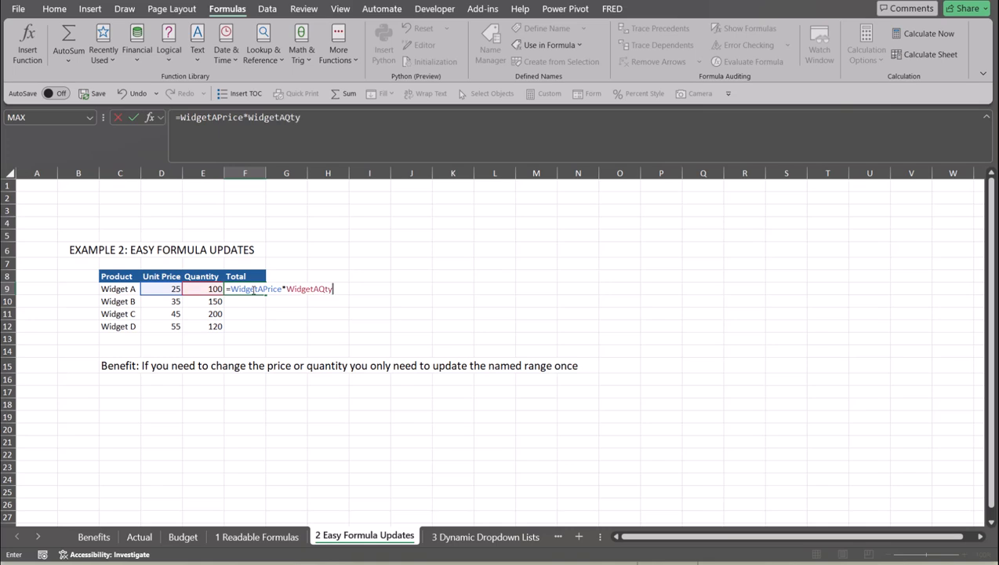
{"action": "key", "text": "Return"}
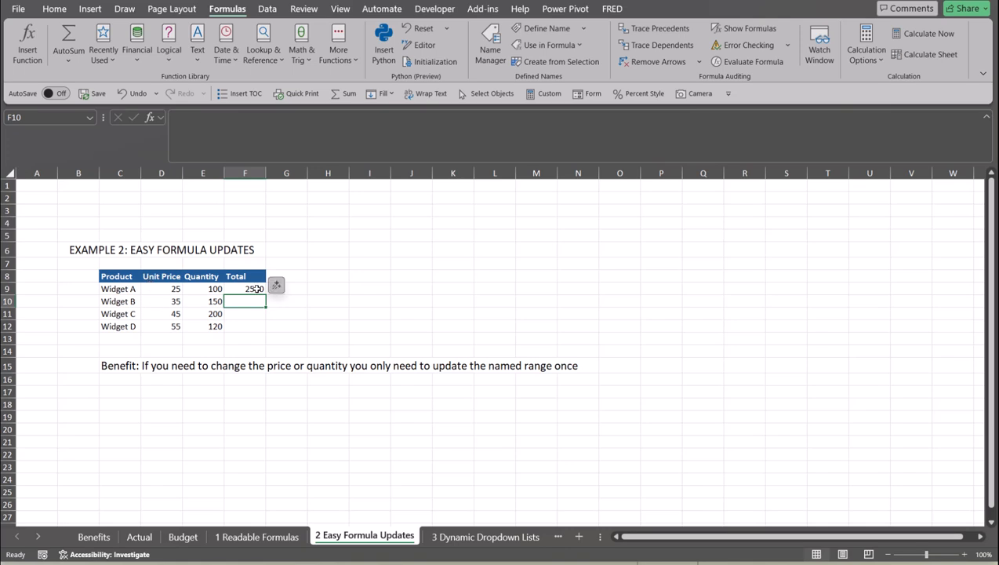
{"action": "left_click", "coordinate": [257, 289]}
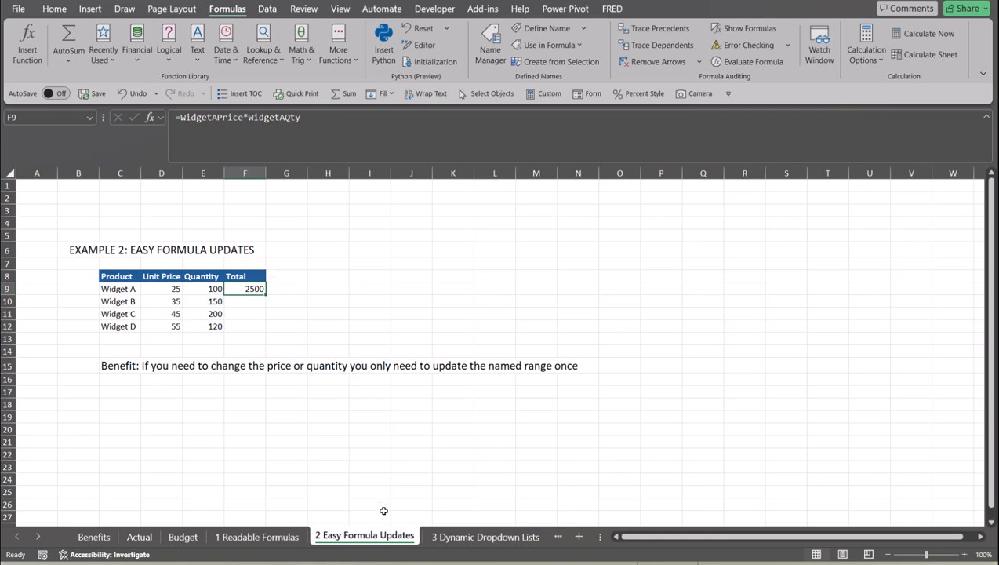
- On the 3 Dynamic Dropdown Lists sheet, define the name DeptList for the departments in C9:C13
{"action": "left_click", "coordinate": [477, 540]}
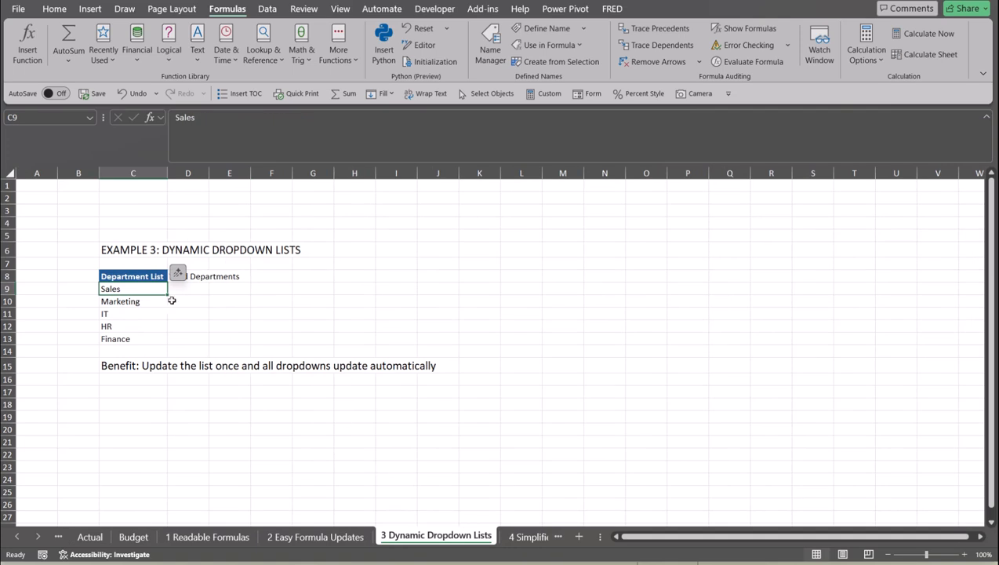
{"action": "left_click", "coordinate": [192, 287]}
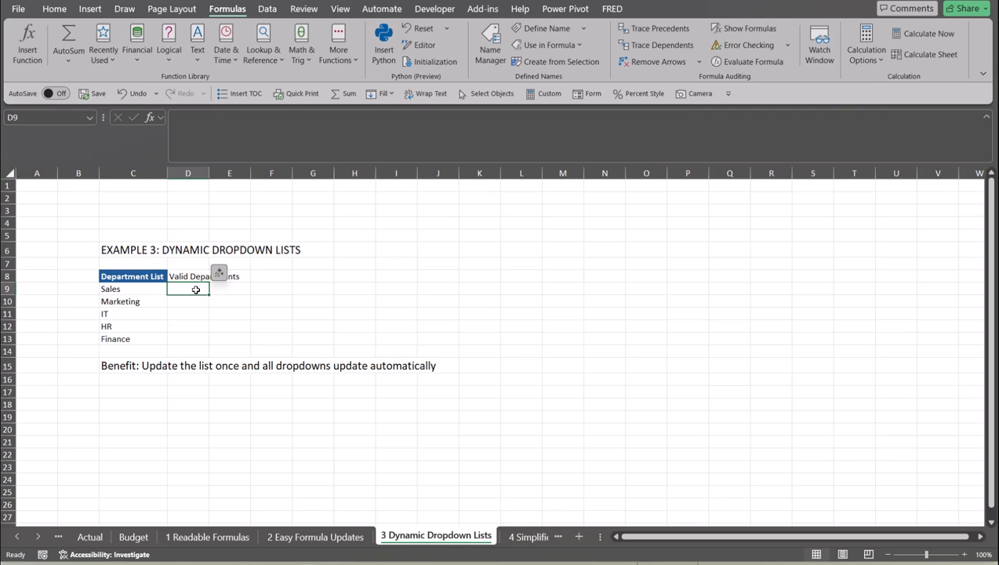
{"action": "left_click", "coordinate": [142, 290]}
{"action": "left_click_drag", "start_coordinate": [143, 290], "coordinate": [138, 339]}
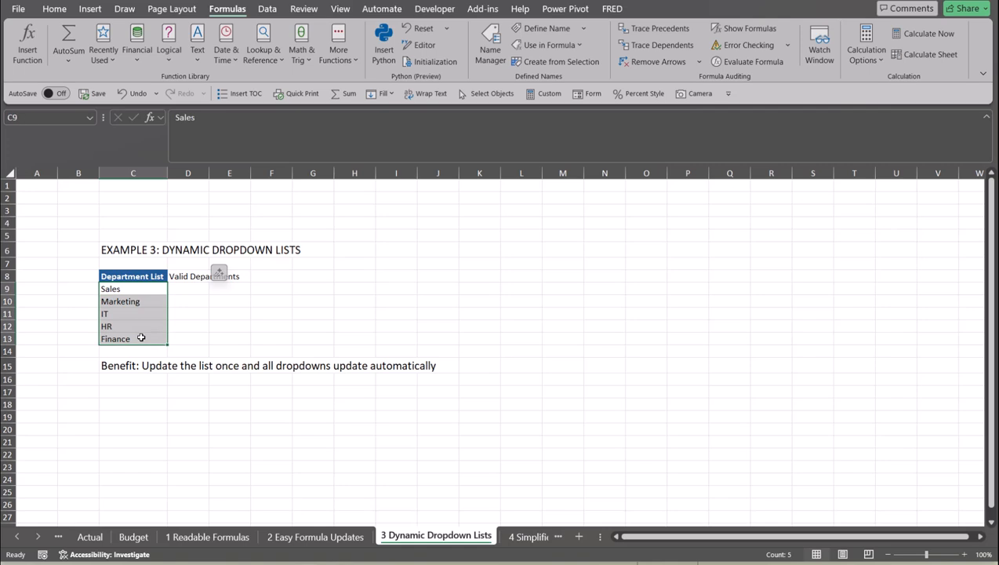
{"action": "left_click", "coordinate": [26, 115]}
{"action": "type", "text": "DeptLi"}
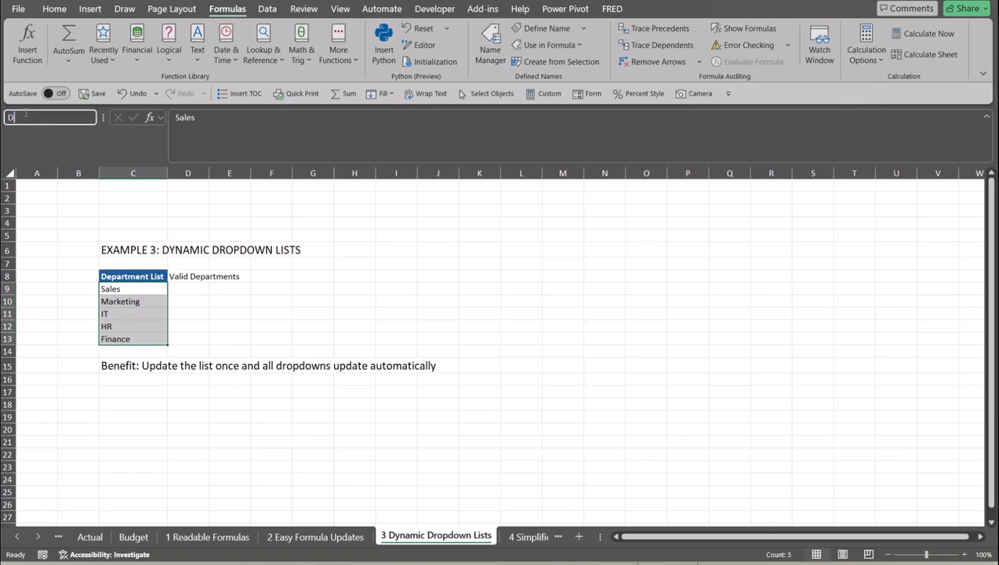
{"action": "key", "text": "BackSpace"}
{"action": "key", "text": "BackSpace"}
{"action": "type", "text": "List"}
{"action": "key", "text": "Return"}
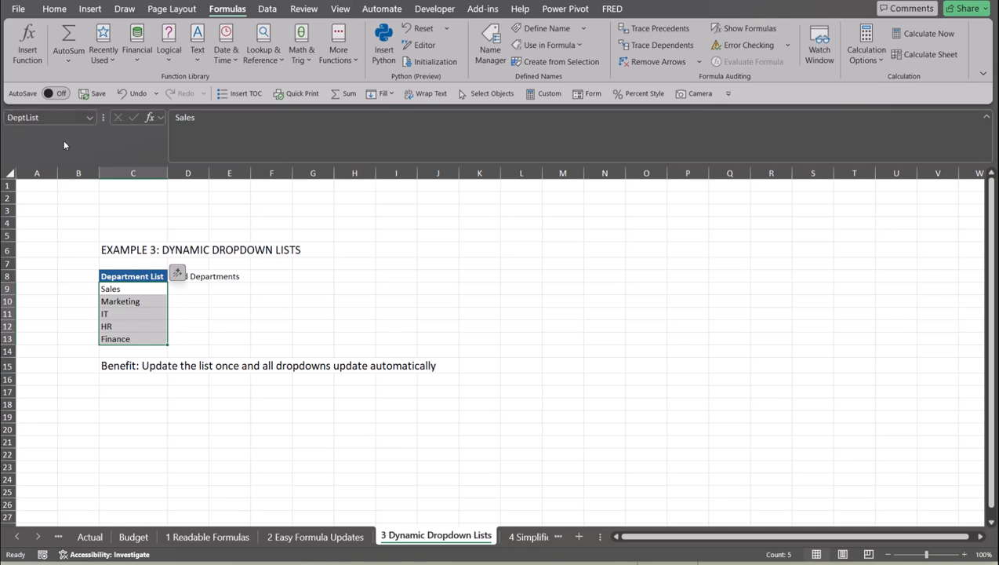
- Open Data Validation for D9, the first cell under Valid Departments, and allow only List entries
{"action": "left_click", "coordinate": [198, 287]}
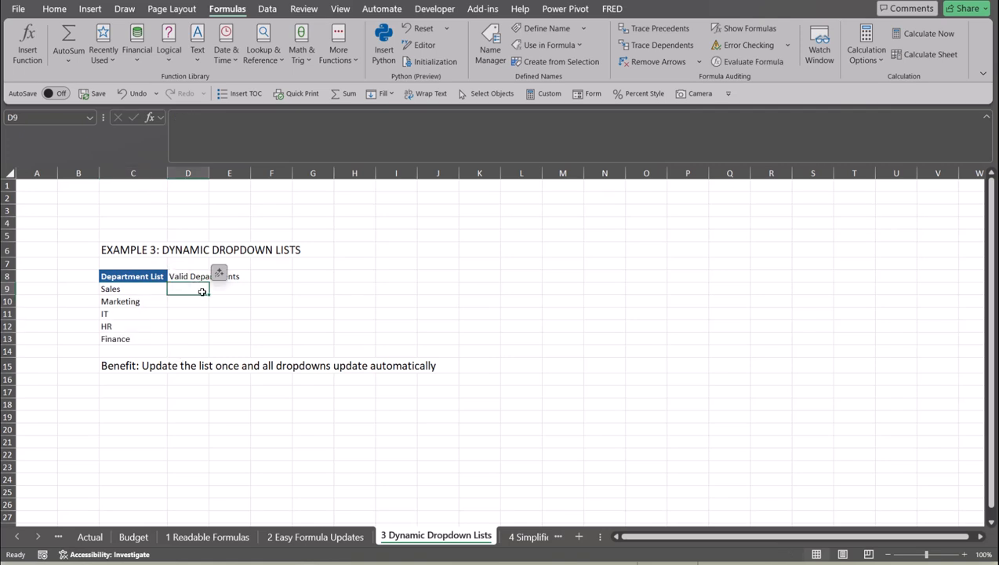
{"action": "key", "text": "alt"}
{"action": "key", "text": "a"}
{"action": "key", "text": "Escape"}
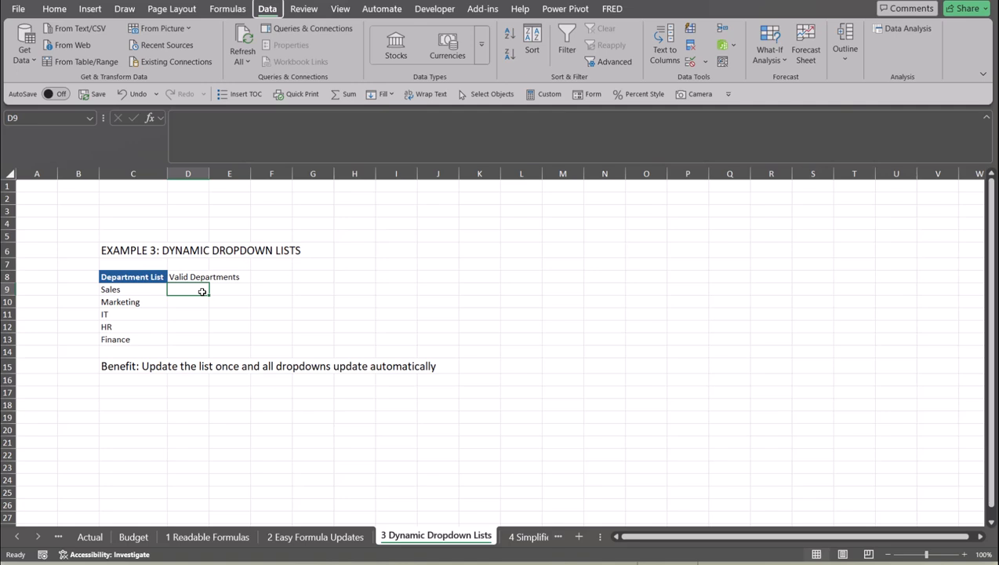
{"action": "key", "text": "alt+a"}
{"action": "key", "text": "v"}
{"action": "key", "text": "v"}
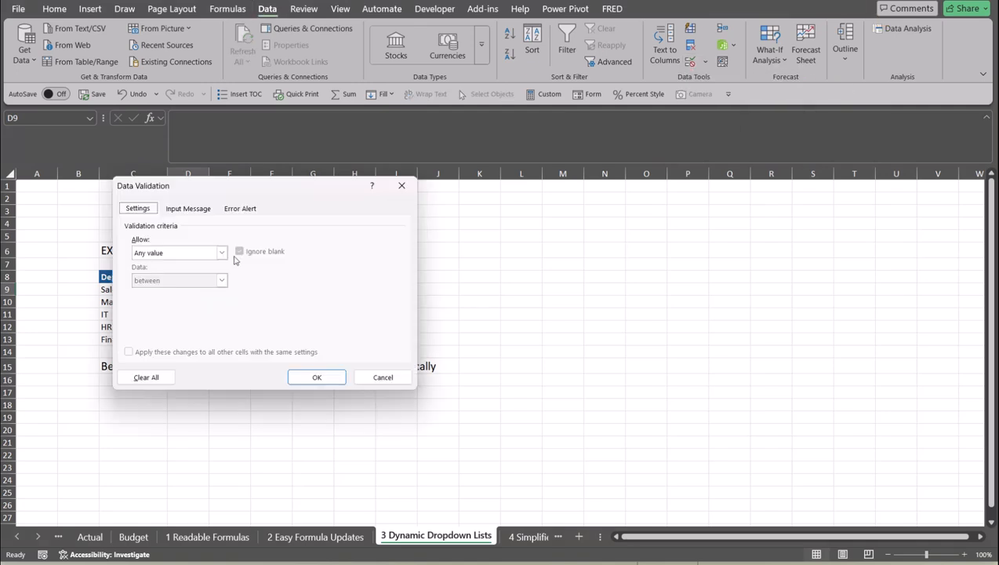
{"action": "left_click", "coordinate": [224, 253]}
{"action": "left_click", "coordinate": [180, 291]}
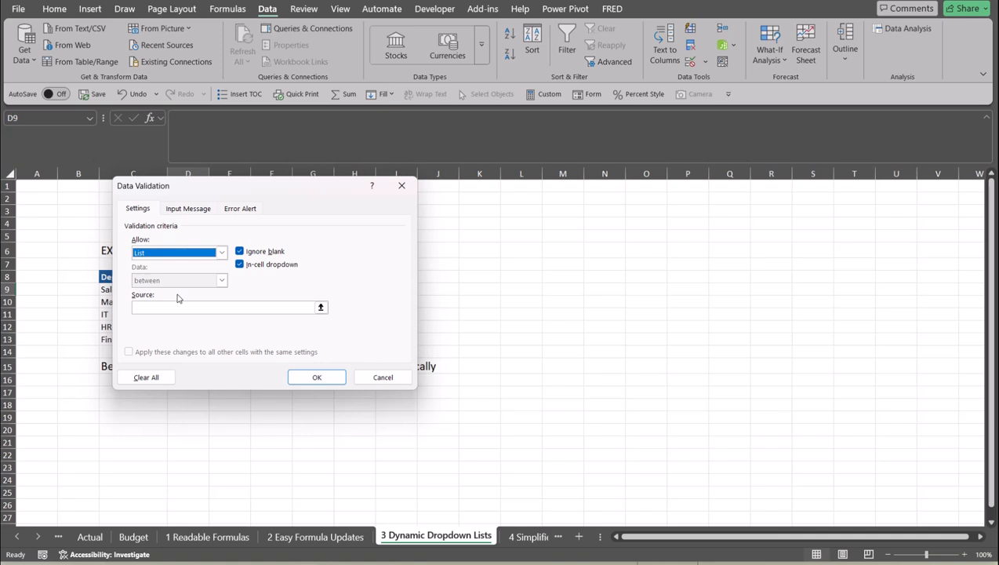
- Set the validation source to =DeptList, apply it to D9 and expand the cell's dropdown to view its choices
{"action": "left_click", "coordinate": [179, 305]}
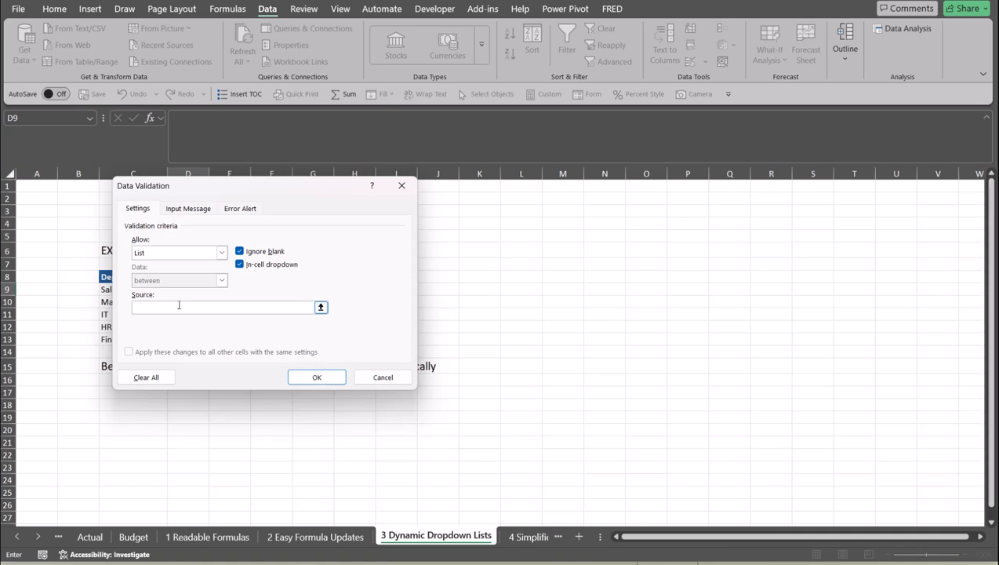
{"action": "type", "text": "=de"}
{"action": "key", "text": "BackSpace"}
{"action": "key", "text": "BackSpace"}
{"action": "type", "text": "Depar"}
{"action": "key", "text": "BackSpace"}
{"action": "key", "text": "BackSpace"}
{"action": "type", "text": "tList"}
{"action": "left_click", "coordinate": [344, 376]}
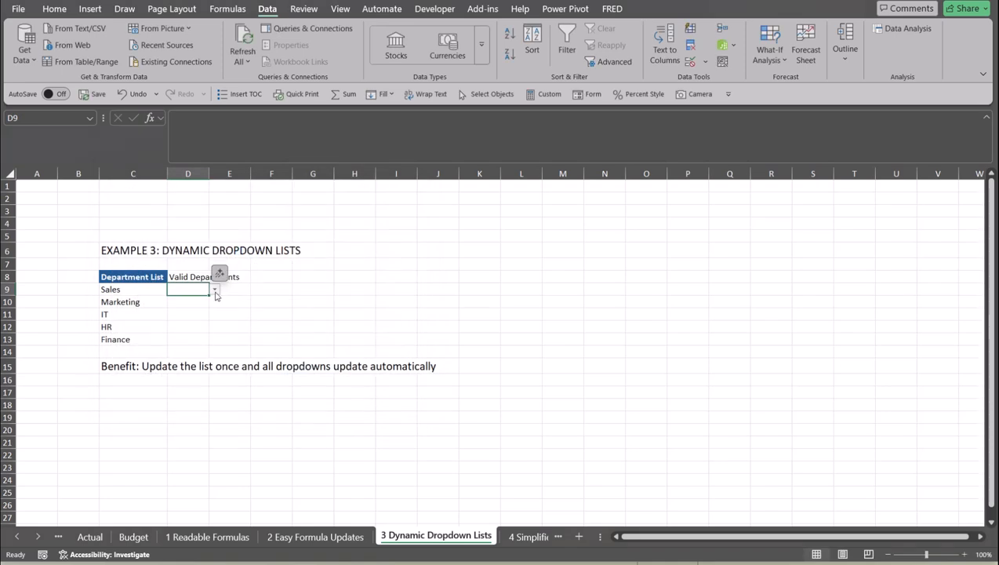
{"action": "left_click", "coordinate": [215, 291]}
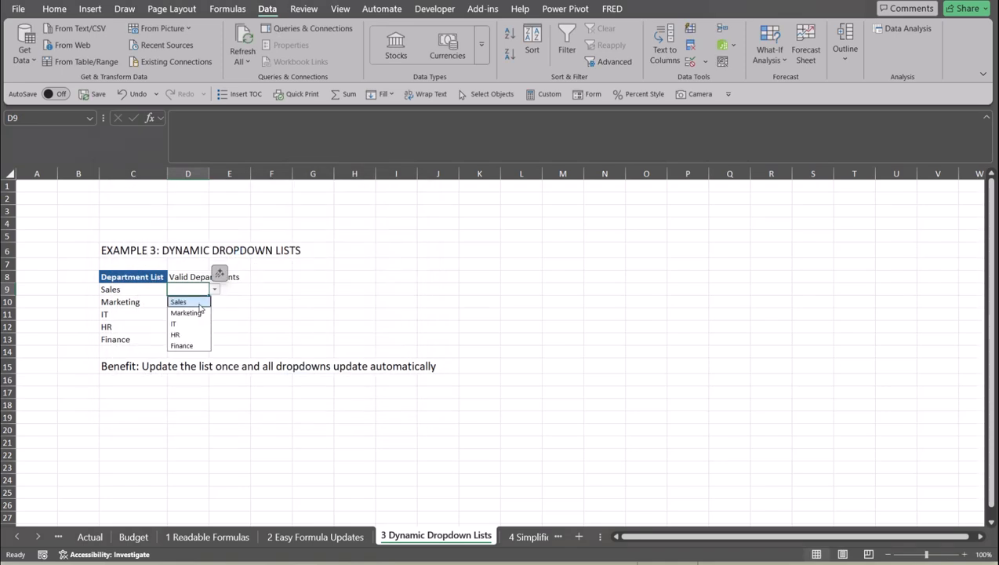
- Replace the IT department in C11 with lskdfalkd and expand D9's dropdown to check the updated choices
{"action": "left_click", "coordinate": [123, 318]}
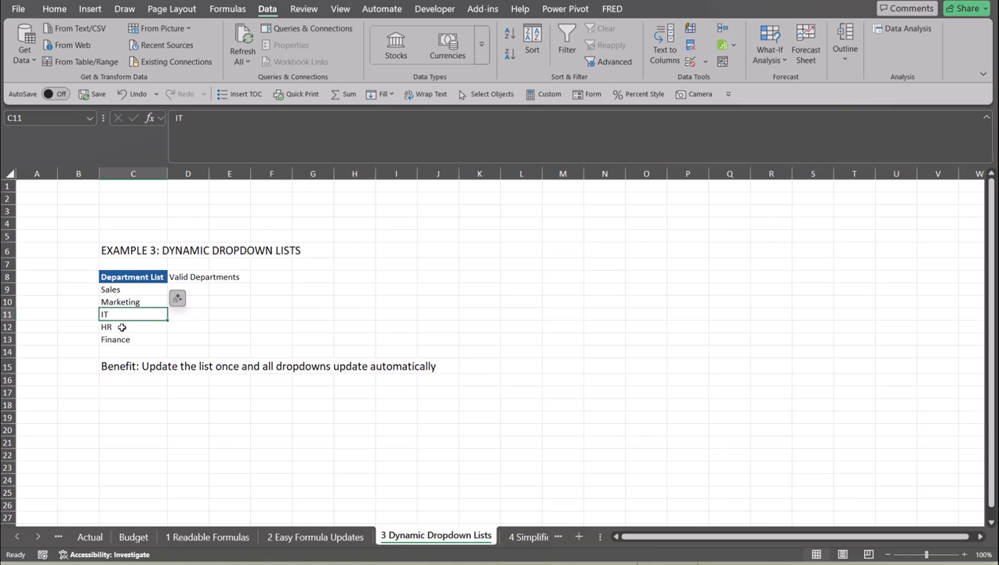
{"action": "type", "text": "lskdfalkd"}
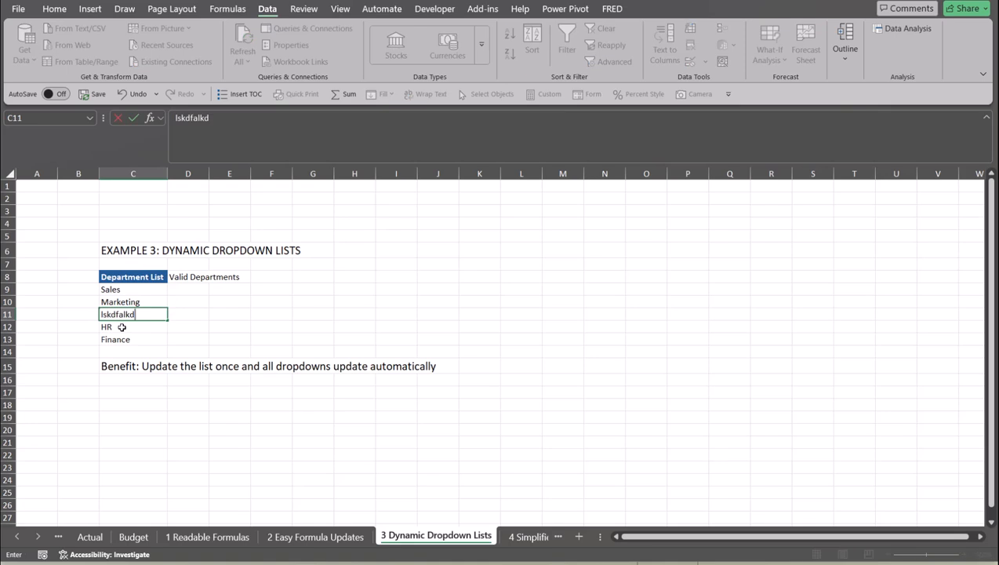
{"action": "key", "text": "Return"}
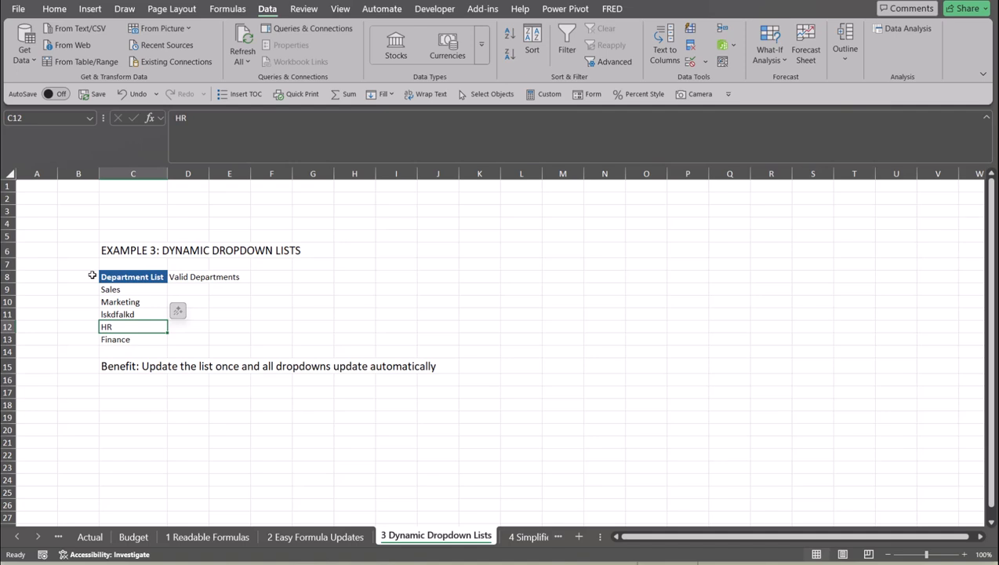
{"action": "left_click", "coordinate": [193, 291]}
{"action": "left_click", "coordinate": [215, 291]}
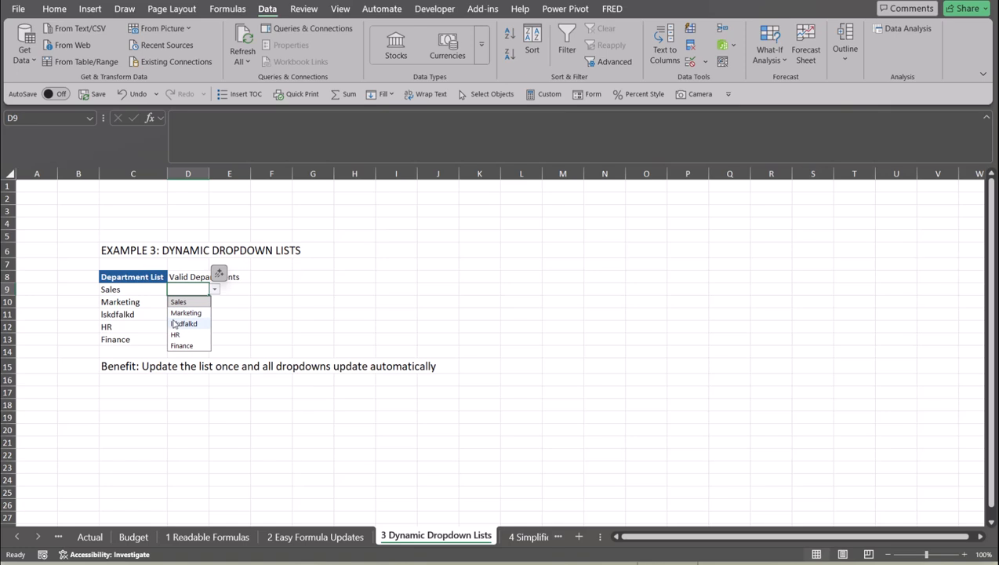
{"action": "left_click", "coordinate": [259, 312]}
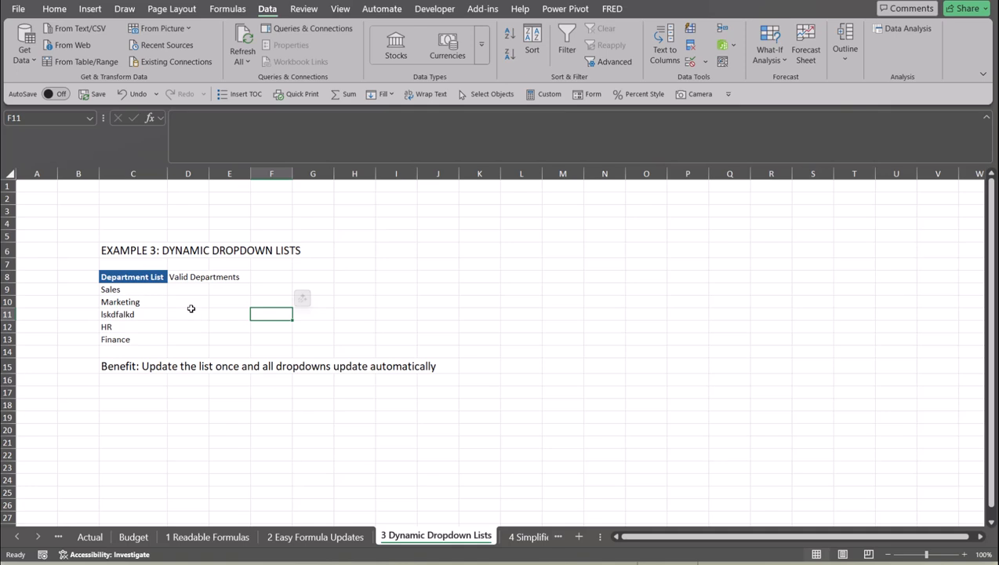
{"action": "left_click", "coordinate": [126, 291]}
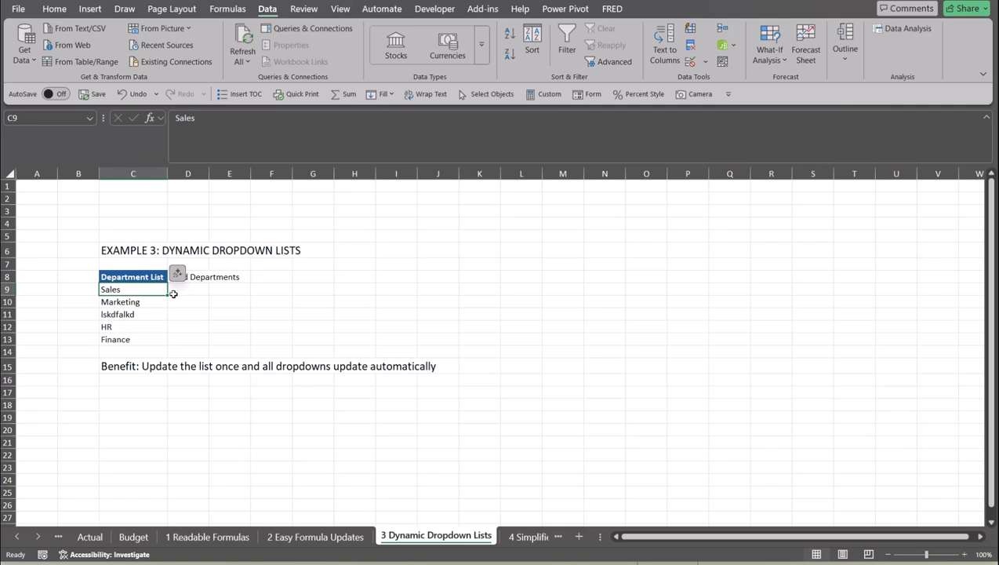
- Go to the 4 Simplified Lookup sheet and view the product codes offered for Lookup Product in D15
{"action": "left_click", "coordinate": [537, 536]}
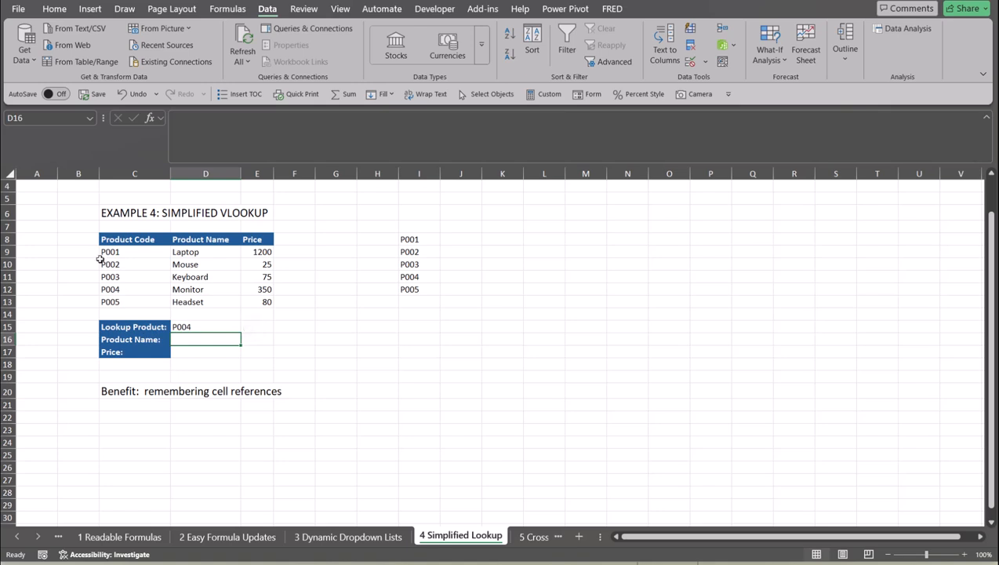
{"action": "left_click", "coordinate": [199, 326]}
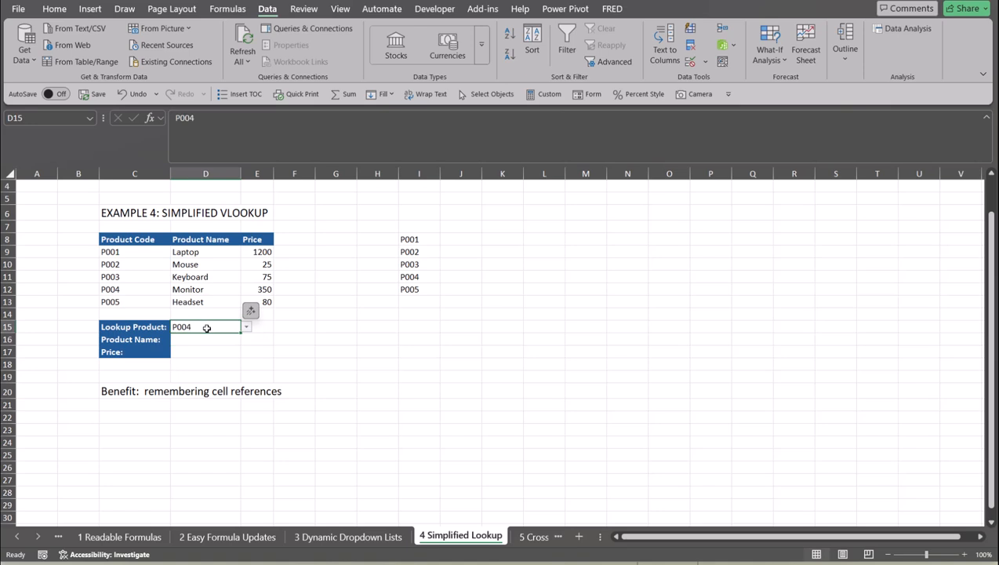
{"action": "left_click", "coordinate": [247, 327]}
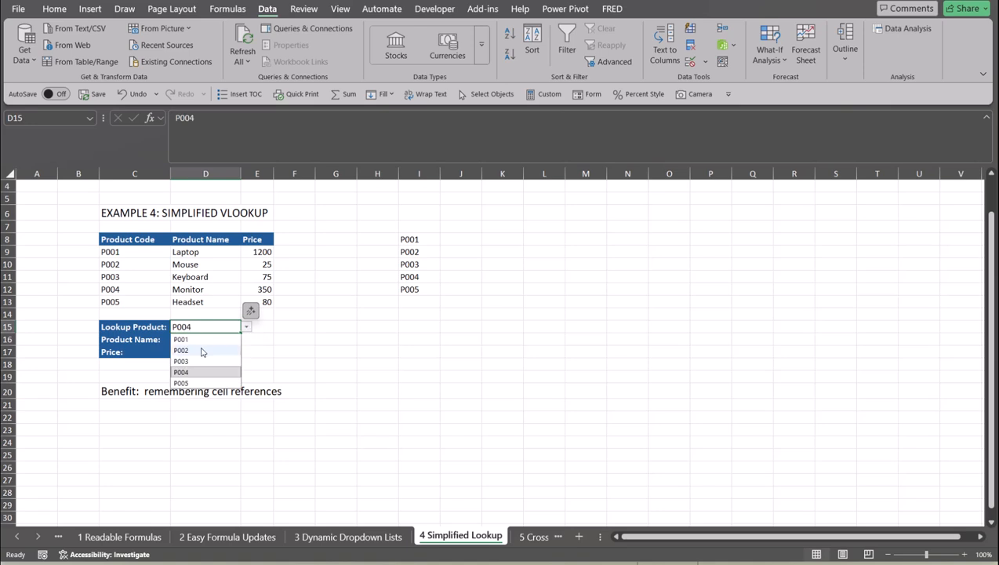
{"action": "left_click", "coordinate": [149, 253]}
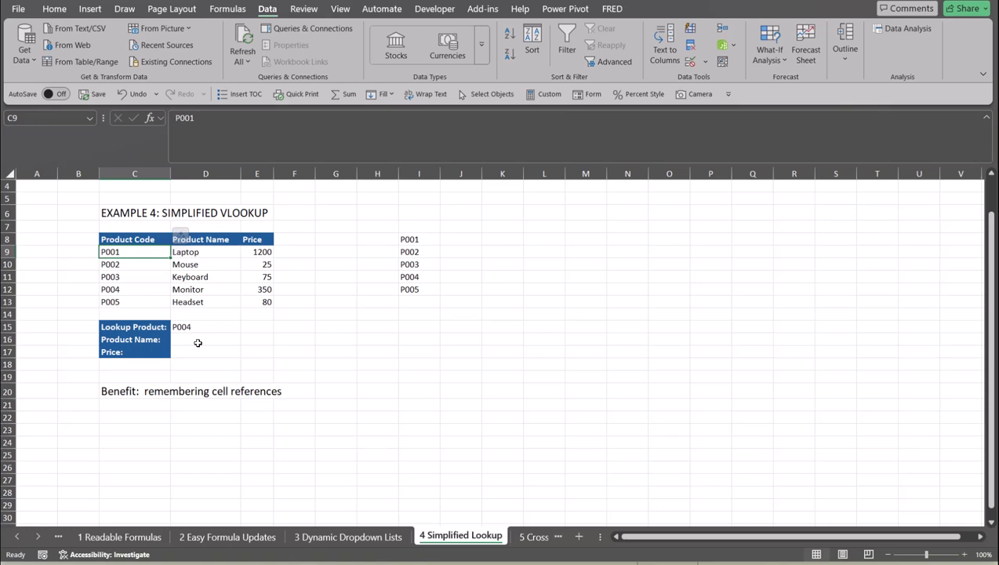
- Define the name ProductTable for the product codes, names and prices in C9:E13
{"action": "left_click_drag", "start_coordinate": [111, 251], "coordinate": [246, 293]}
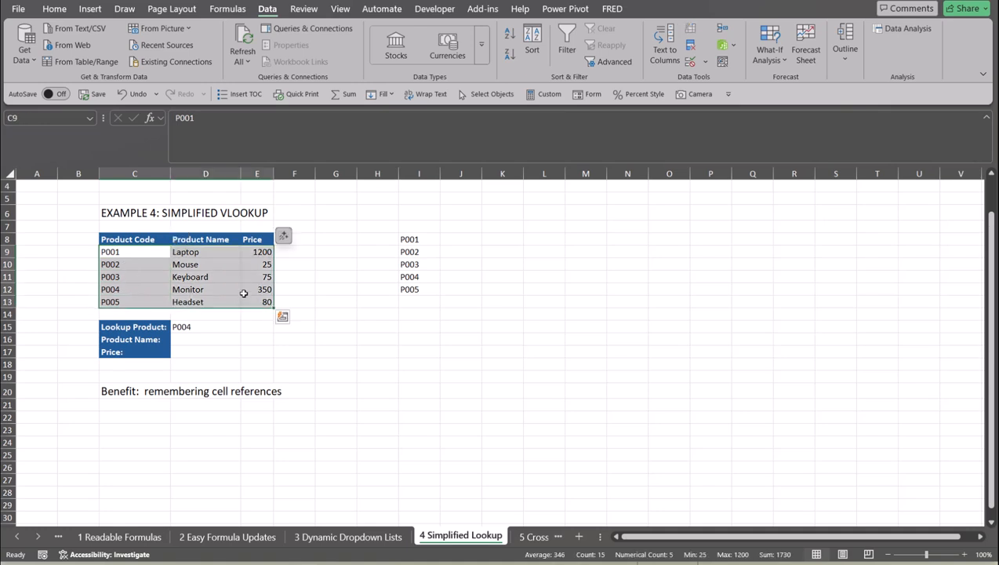
{"action": "left_click", "coordinate": [34, 116]}
{"action": "type", "text": "Pr"}
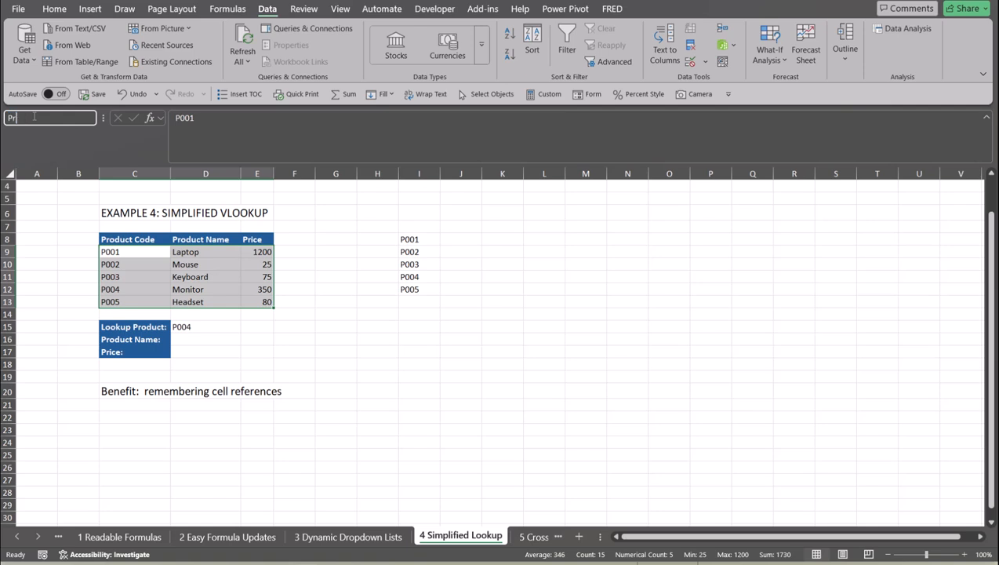
{"action": "type", "text": "oductTable"}
{"action": "key", "text": "Return"}
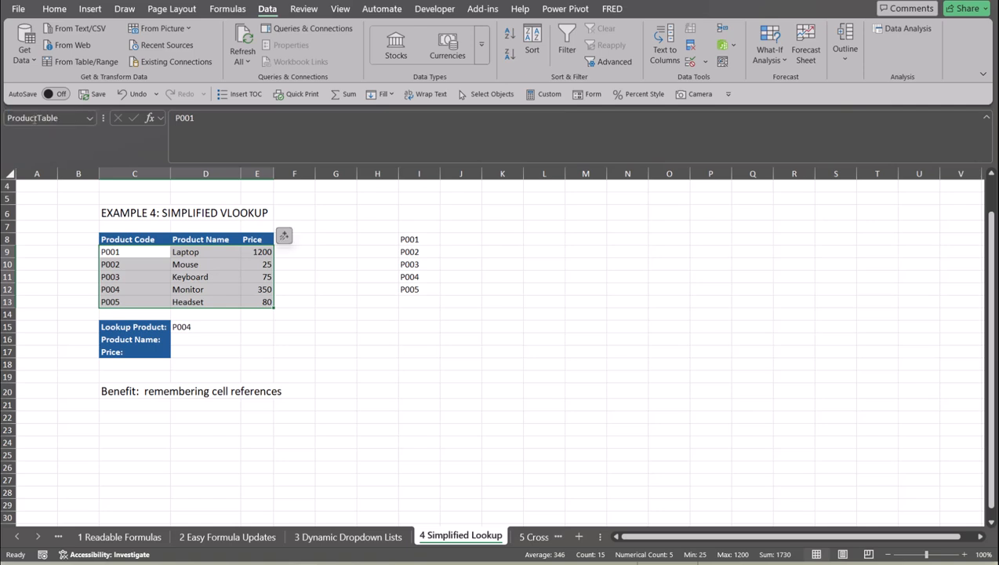
- Look up the product name in D16 with the formula =VLOOKUP(D15,ProductTable,2,FALSE)
{"action": "left_click", "coordinate": [223, 350]}
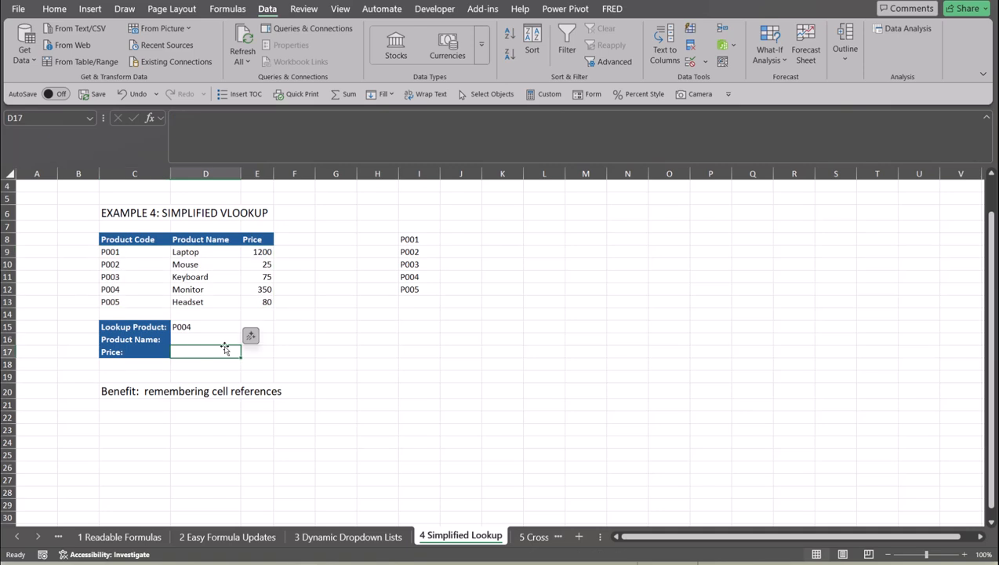
{"action": "left_click", "coordinate": [181, 336]}
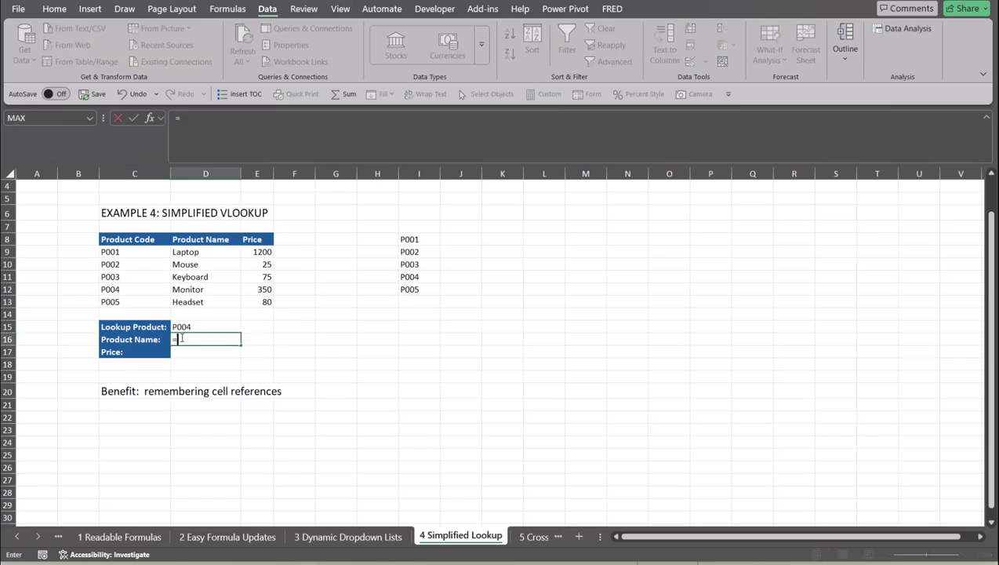
{"action": "type", "text": "=vl"}
{"action": "key", "text": "Tab"}
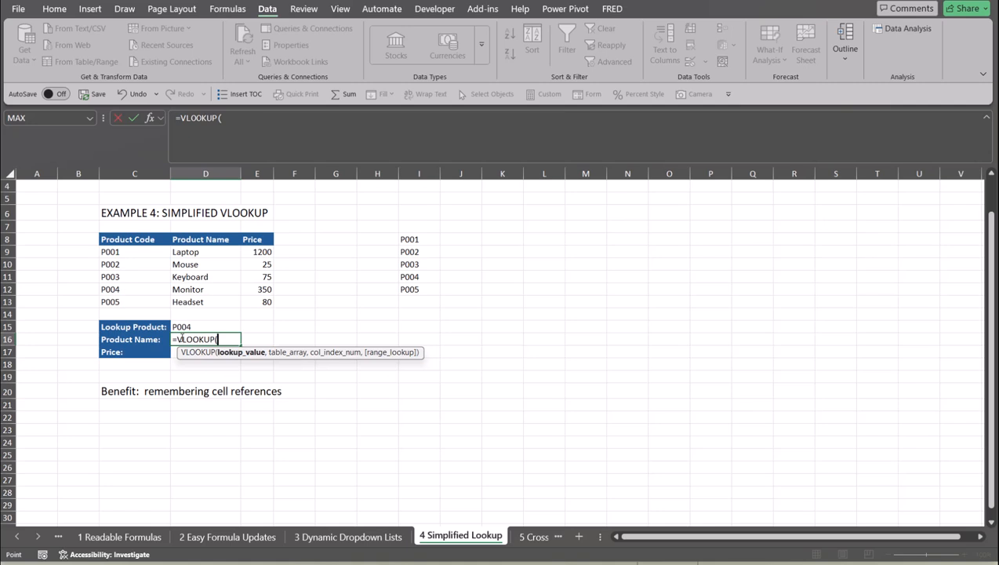
{"action": "key", "text": "Up"}
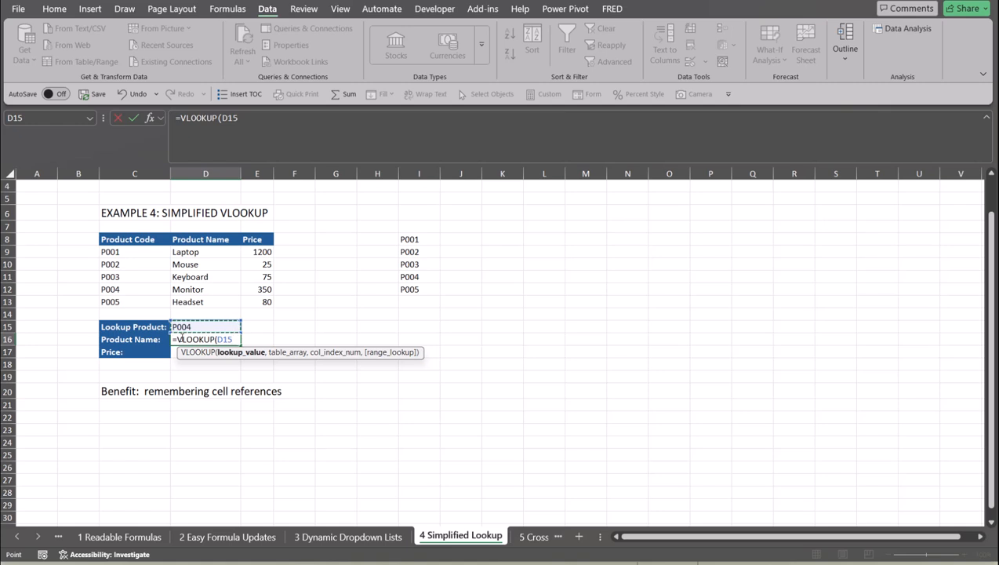
{"action": "type", "text": ","}
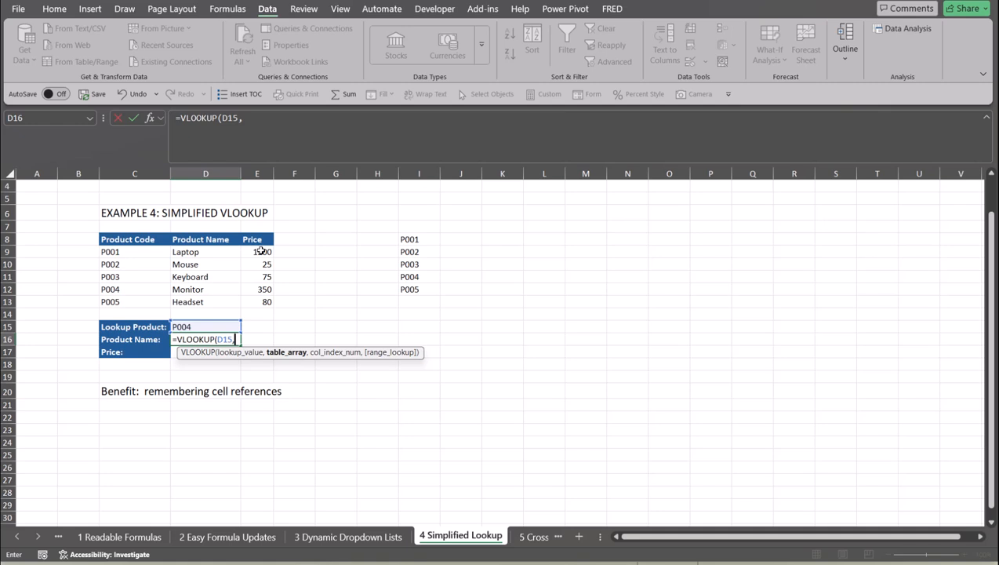
{"action": "type", "text": "Pro"}
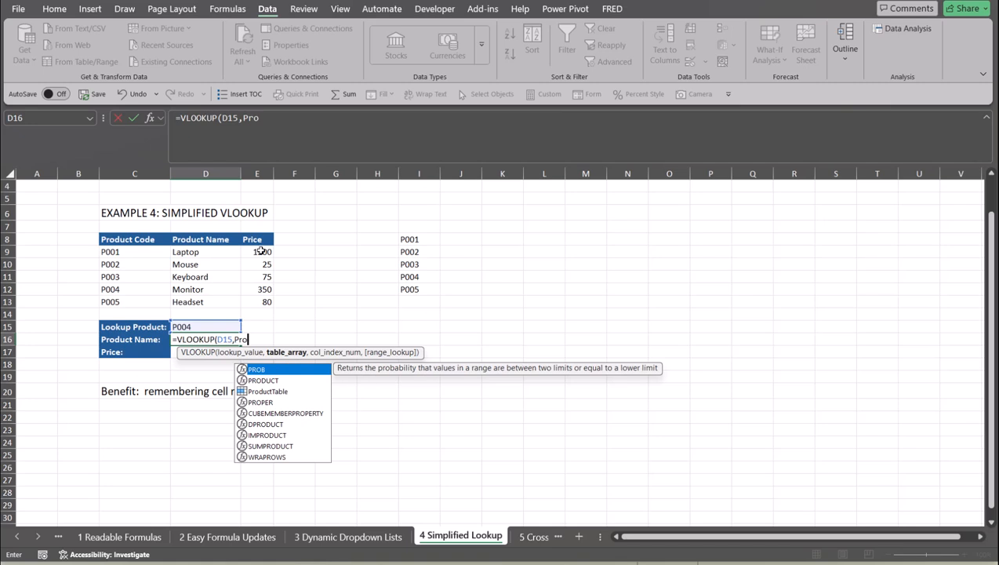
{"action": "type", "text": "du"}
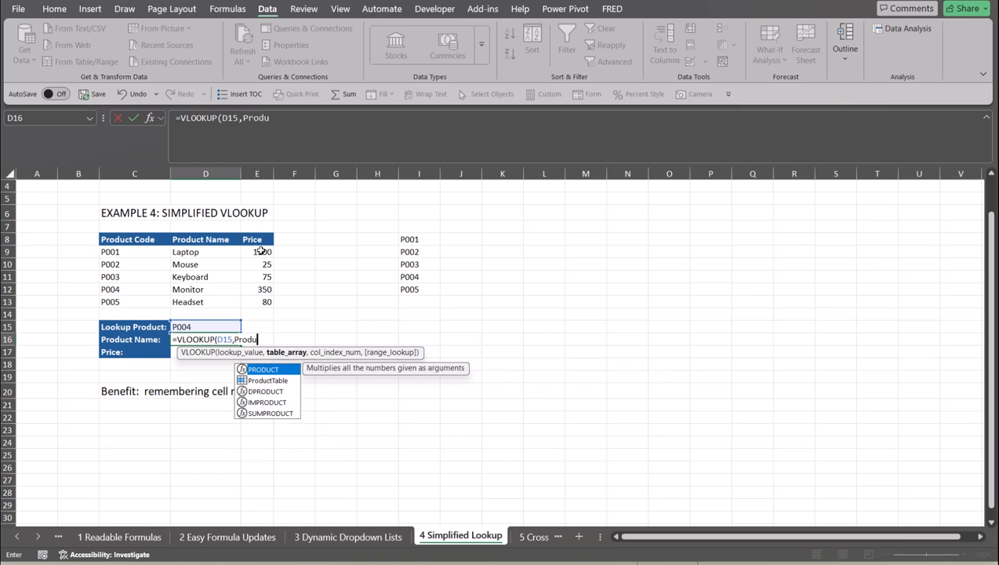
{"action": "key", "text": "Down"}
{"action": "key", "text": "Tab"}
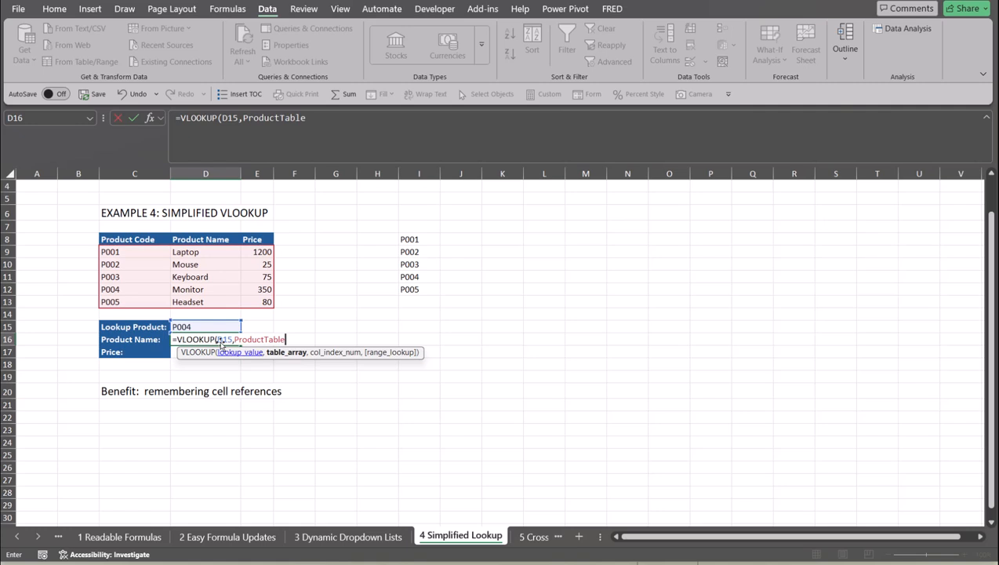
{"action": "type", "text": ","}
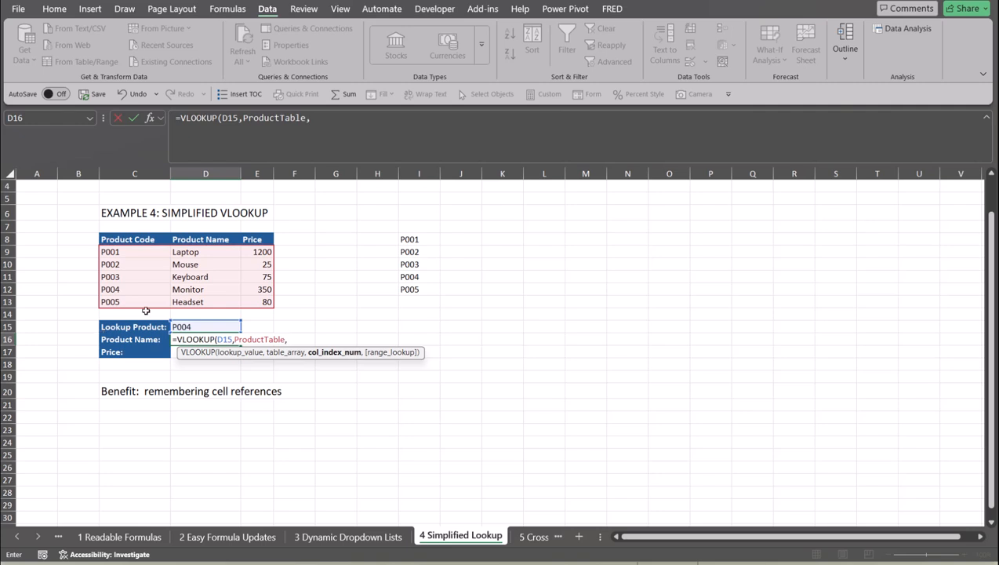
{"action": "type", "text": "2,fals"}
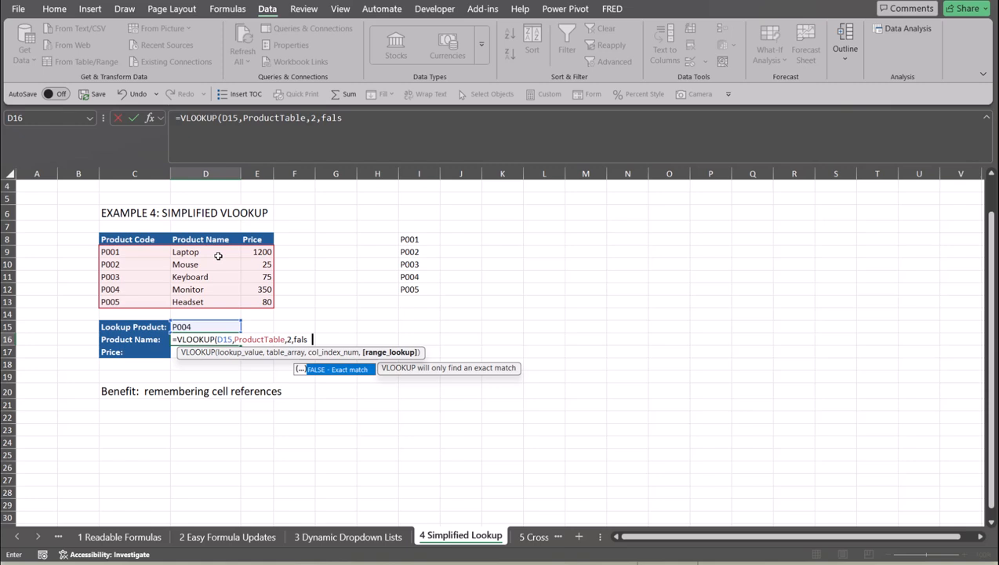
{"action": "type", "text": "e)"}
{"action": "key", "text": "Return"}
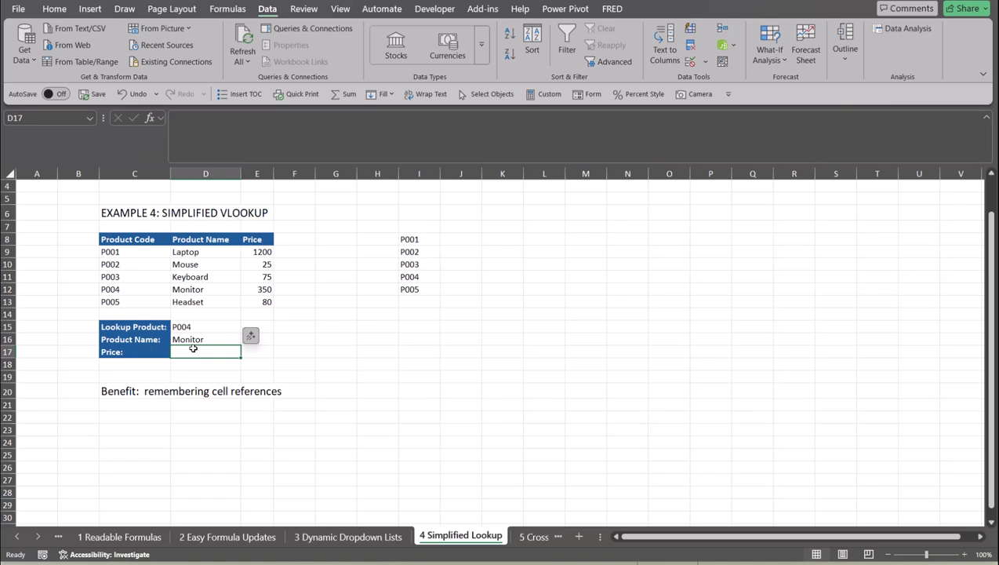
- Start a VLOOKUP formula for the Price in D17, using D15 as the lookup value
{"action": "type", "text": "=v"}
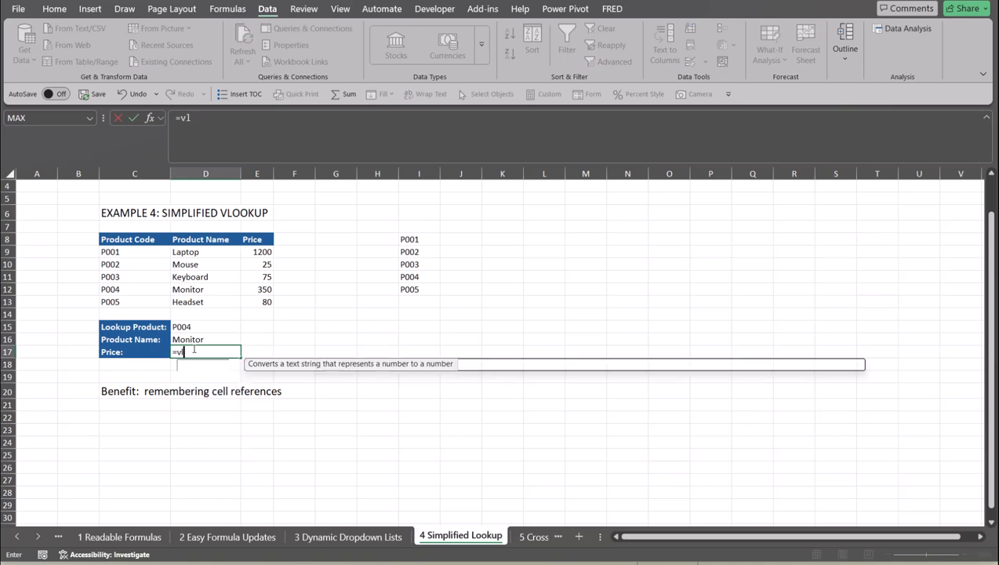
{"action": "type", "text": "l"}
{"action": "key", "text": "Tab"}
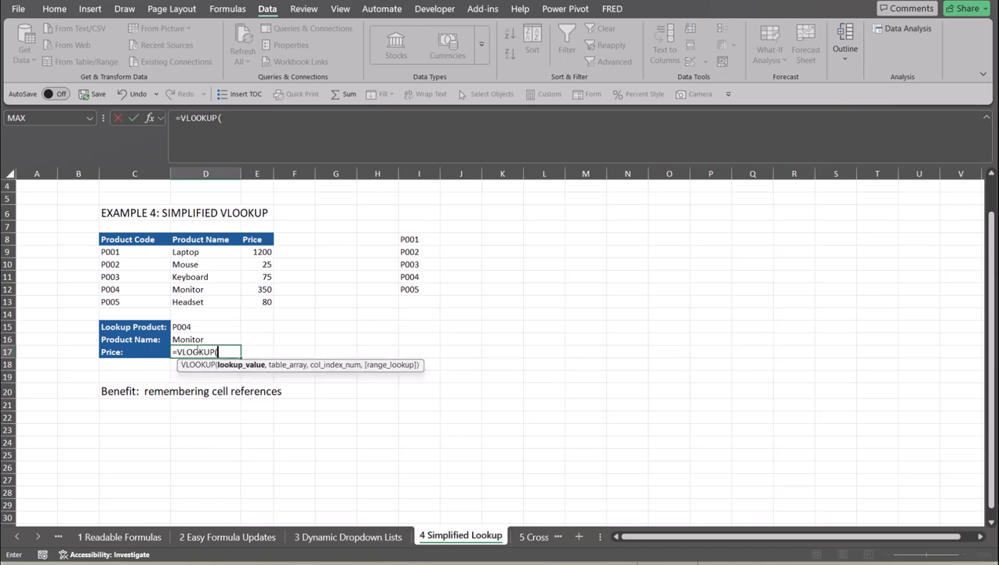
{"action": "key", "text": "Up"}
{"action": "key", "text": "Up"}
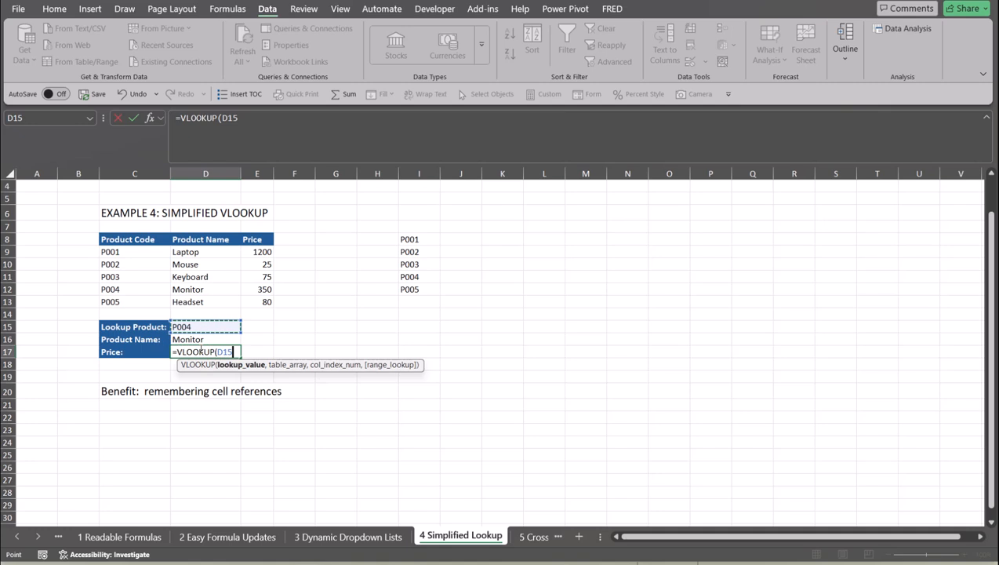
{"action": "key", "text": "Return"}
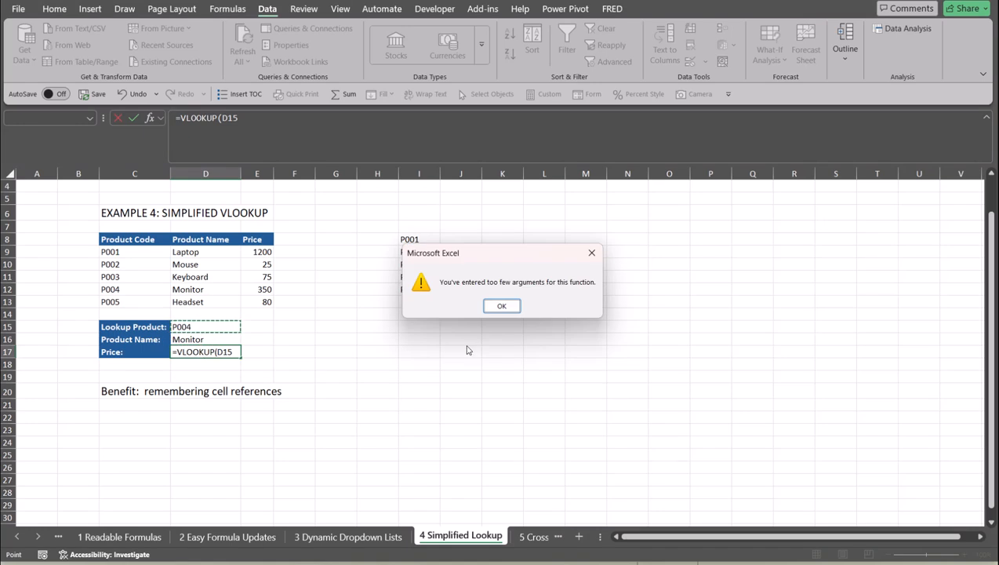
{"action": "left_click", "coordinate": [502, 305]}
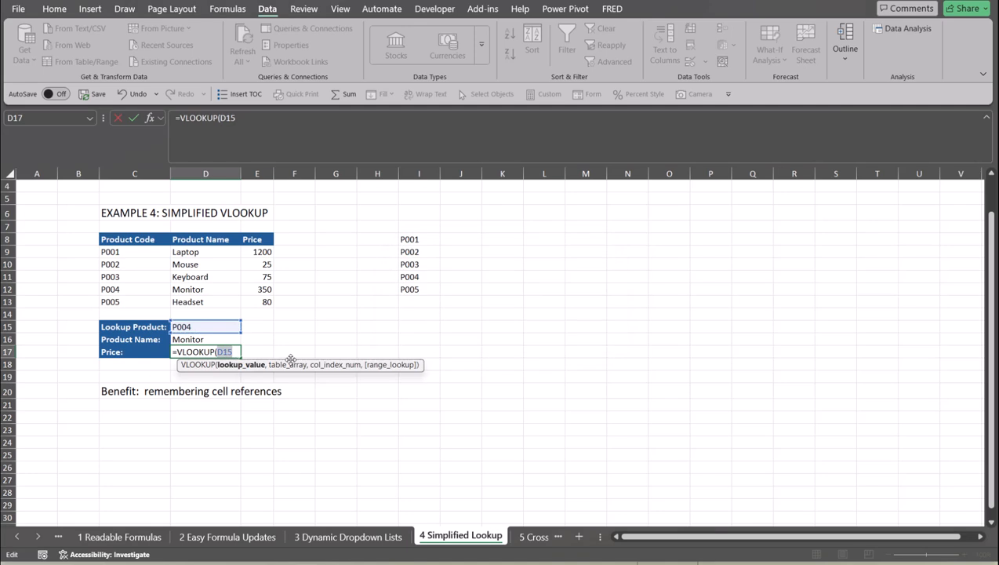
- Complete the Price formula in D17 with table array ProductTable, column index 3 and exact match FALSE
{"action": "key", "text": "Right"}
{"action": "type", "text": ","}
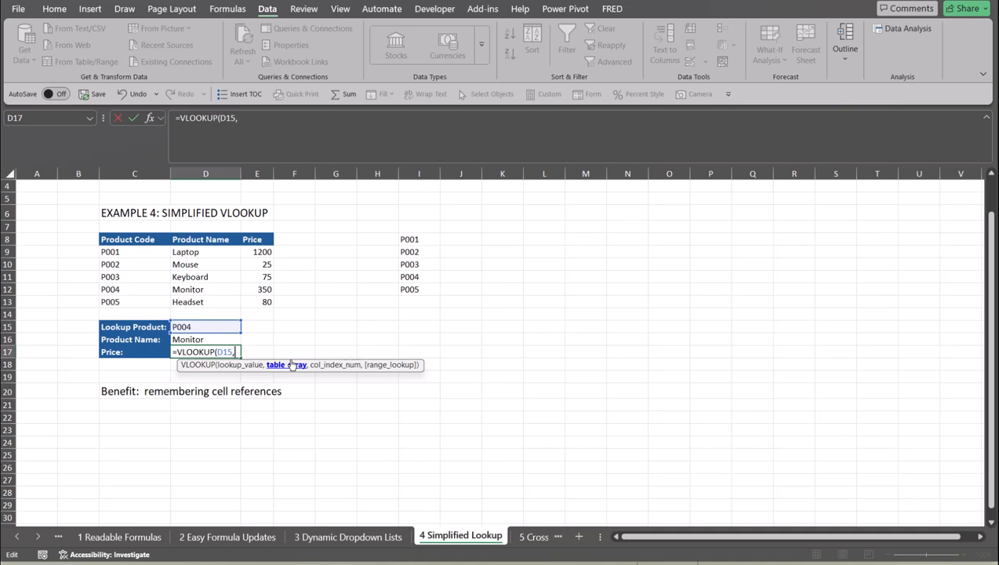
{"action": "type", "text": "prod"}
{"action": "key", "text": "Down"}
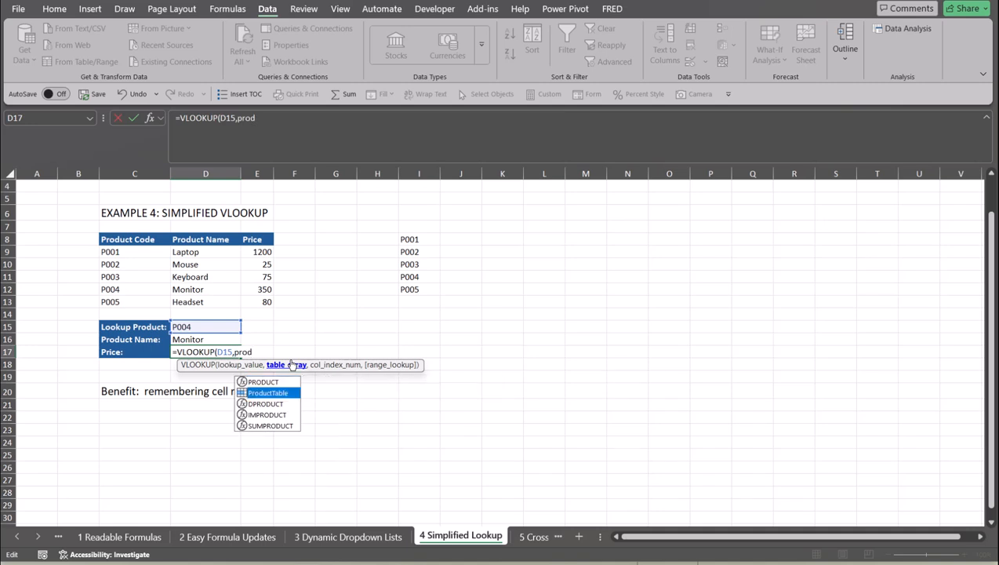
{"action": "key", "text": "Tab"}
{"action": "type", "text": ","}
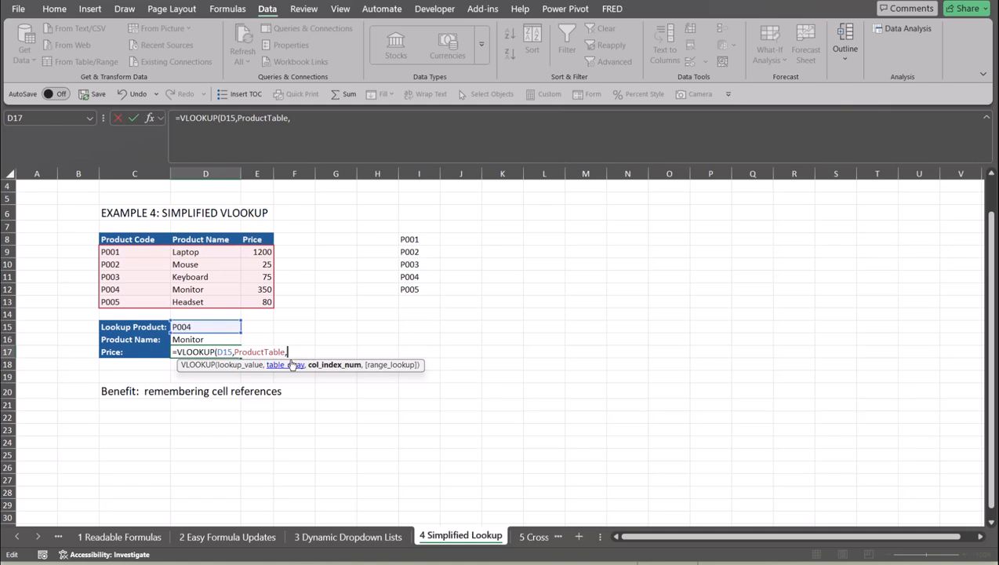
{"action": "type", "text": "3,false"}
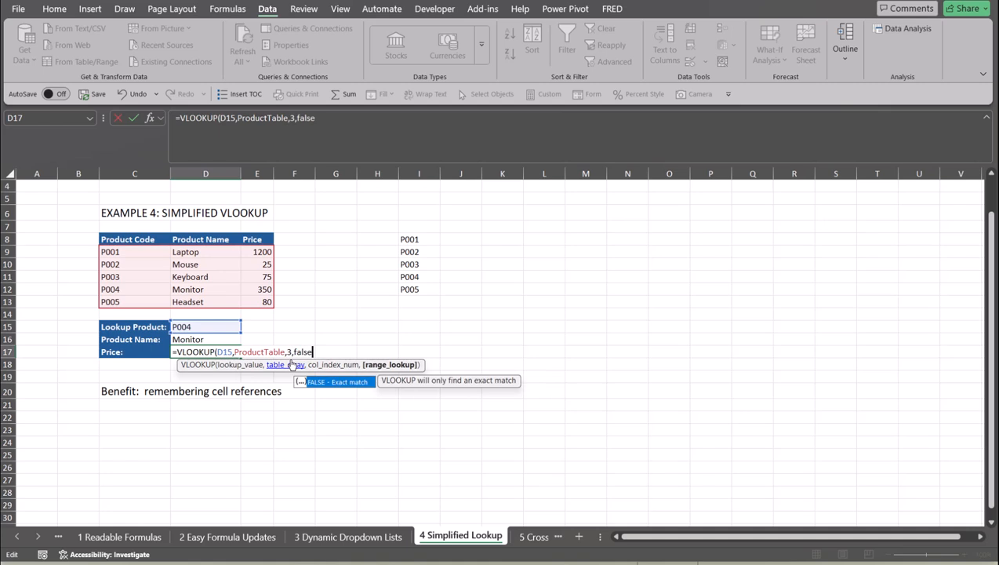
{"action": "key", "text": "Tab"}
{"action": "key", "text": "Return"}
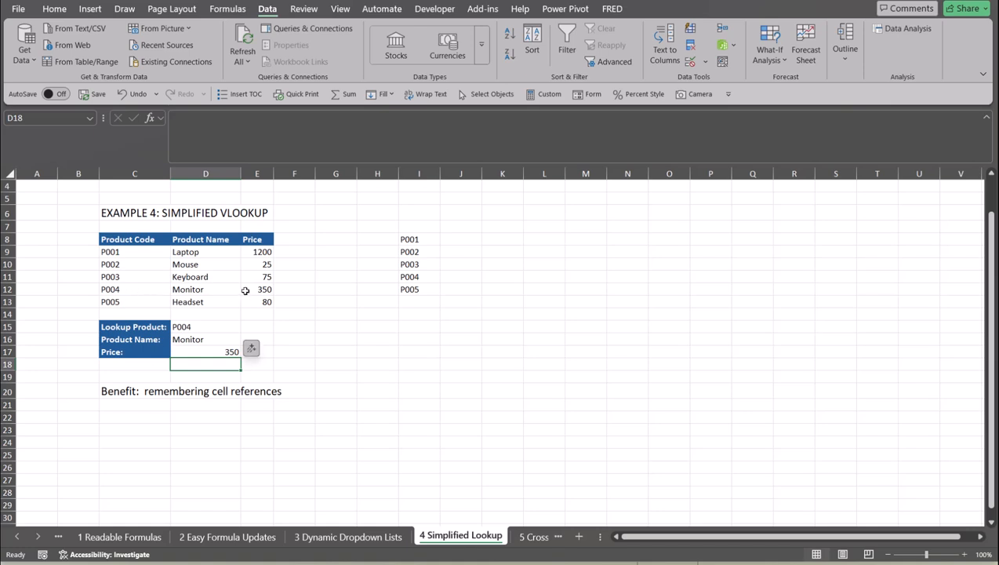
- Choose P003 as the lookup product in D15
{"action": "left_click", "coordinate": [222, 333]}
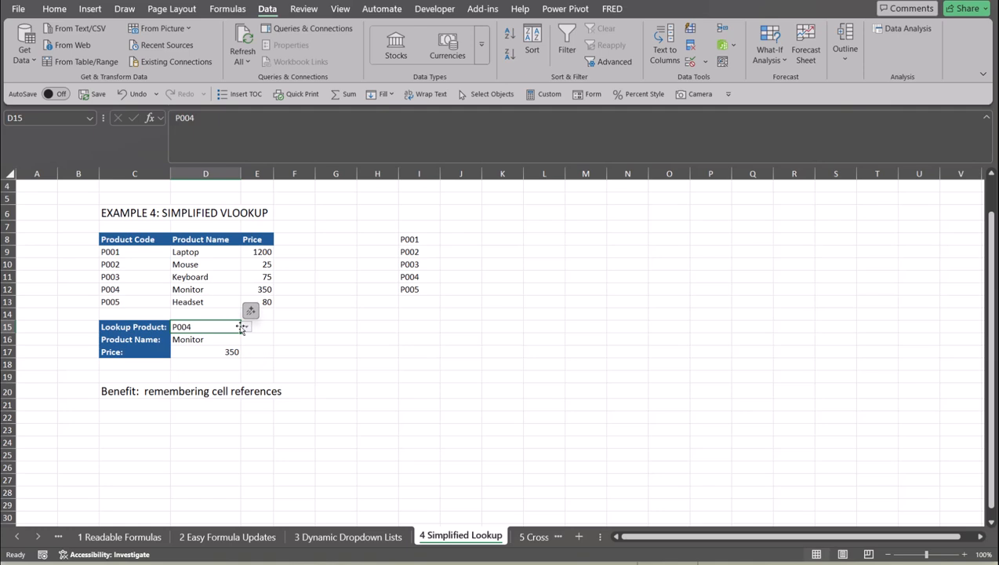
{"action": "left_click", "coordinate": [246, 326]}
{"action": "left_click", "coordinate": [210, 361]}
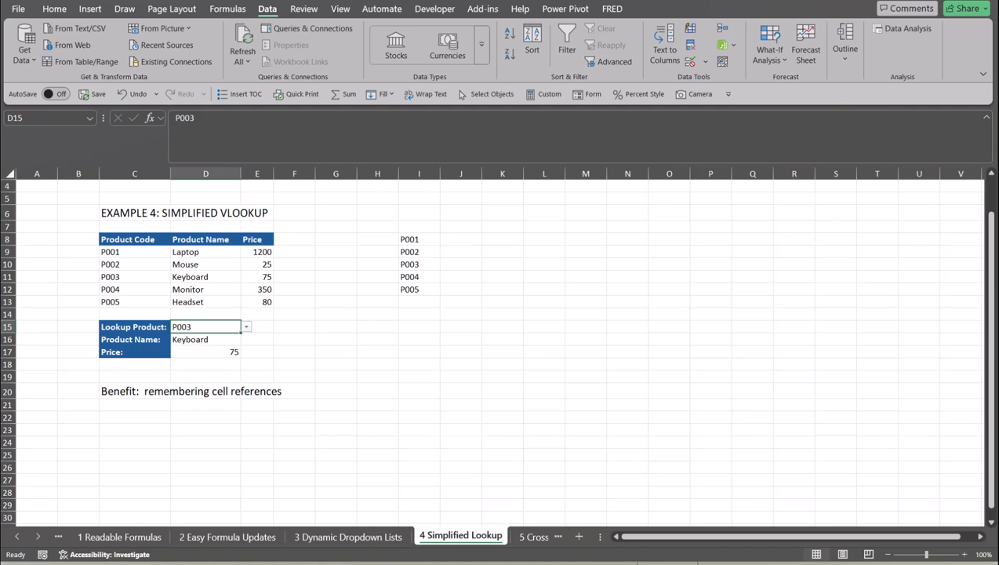
- Review the layout of the 5 Cross Sheet Reference sheet and go to the Actual spending sheet
{"action": "left_click", "coordinate": [538, 542]}
{"action": "left_click", "coordinate": [525, 538]}
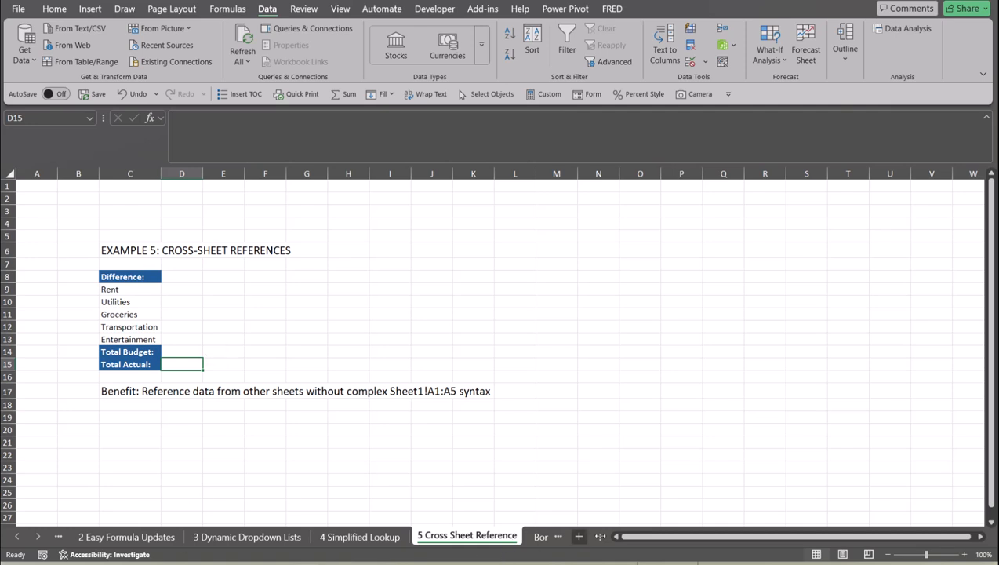
{"action": "key", "text": "ctrl+Page_Up"}
{"action": "key", "text": "ctrl+Page_Up"}
{"action": "key", "text": "ctrl+Page_Up"}
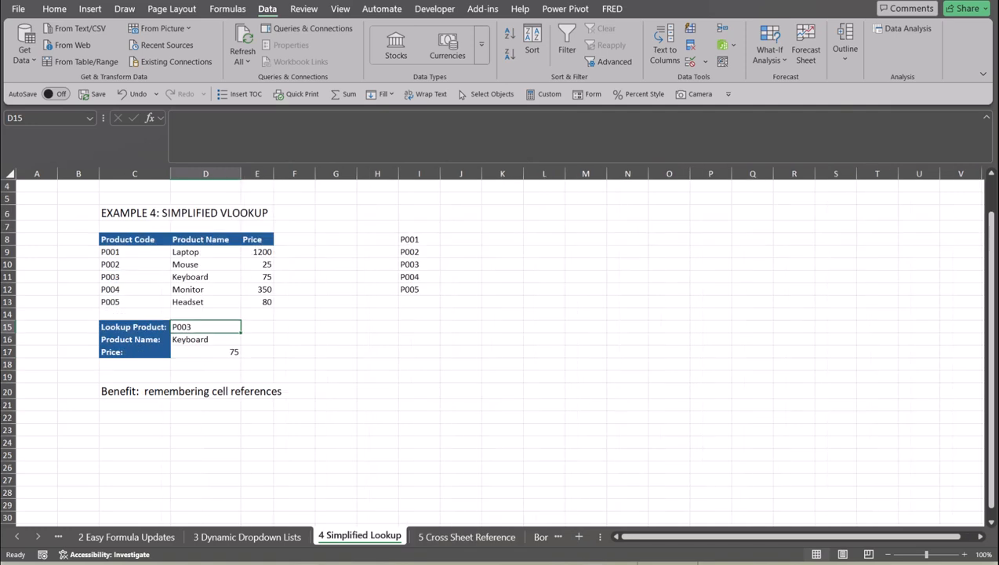
{"action": "key", "text": "ctrl+Page_Up"}
{"action": "key", "text": "ctrl+Page_Up"}
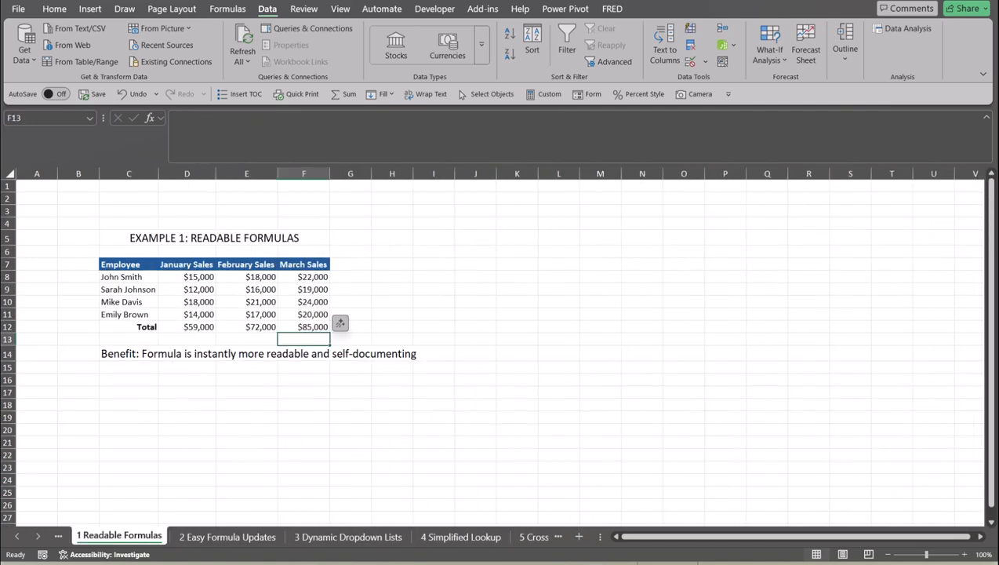
{"action": "key", "text": "ctrl+Page_Up"}
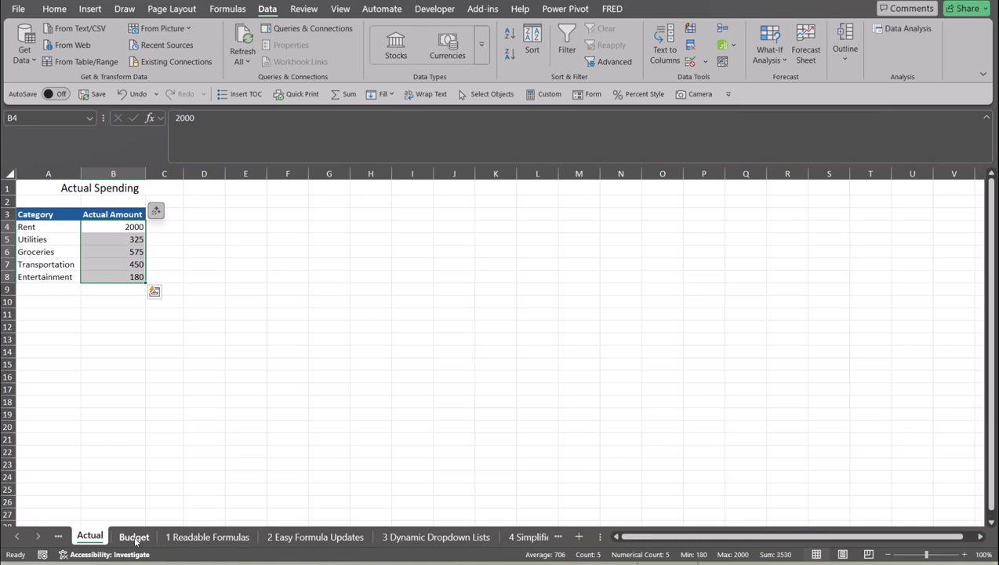
- Define the name Actual for the actual amounts in B4:B8 on the Actual sheet
{"action": "left_click", "coordinate": [90, 228]}
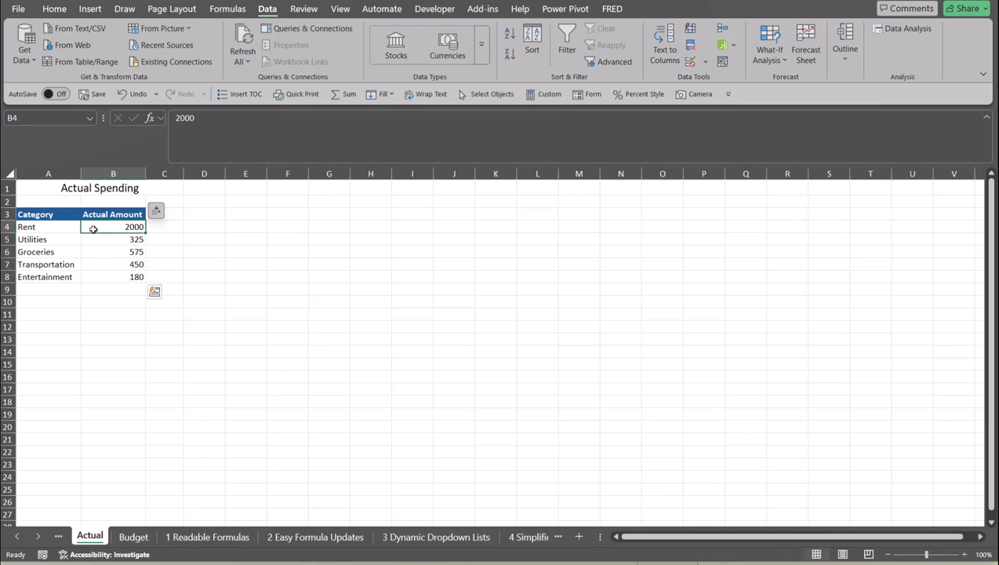
{"action": "left_click_drag", "start_coordinate": [123, 228], "coordinate": [125, 277]}
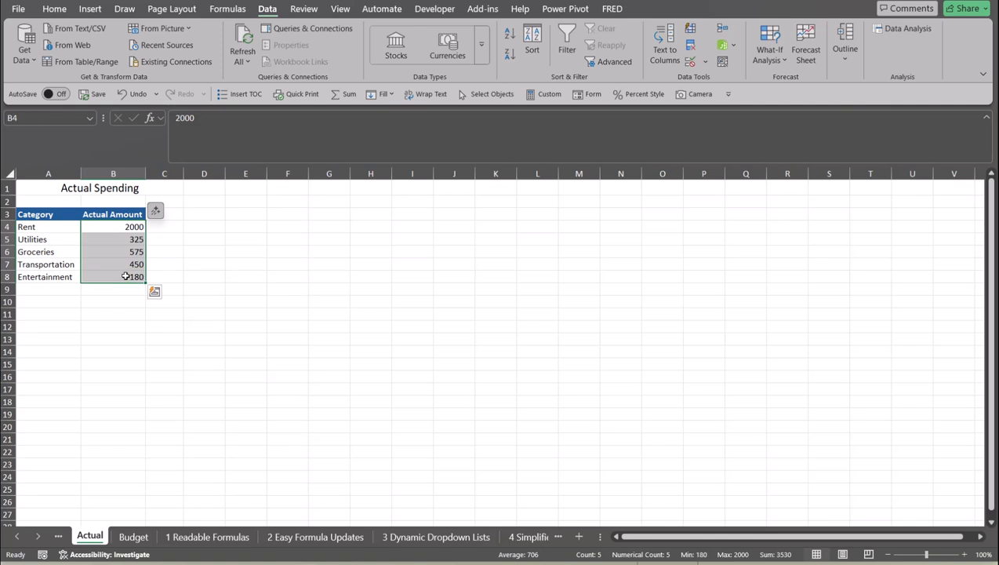
{"action": "left_click", "coordinate": [40, 118]}
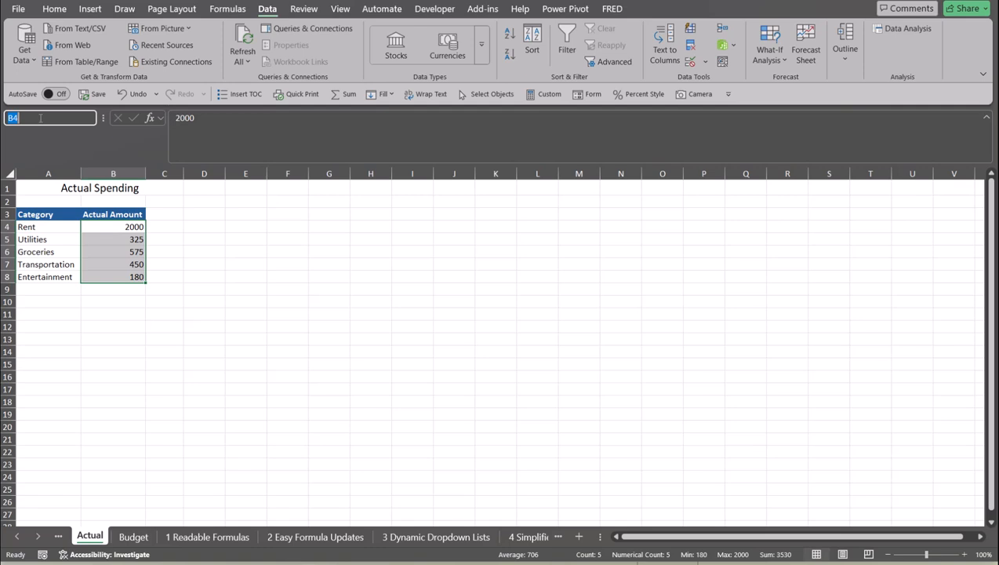
{"action": "type", "text": "Actual"}
{"action": "key", "text": "Return"}
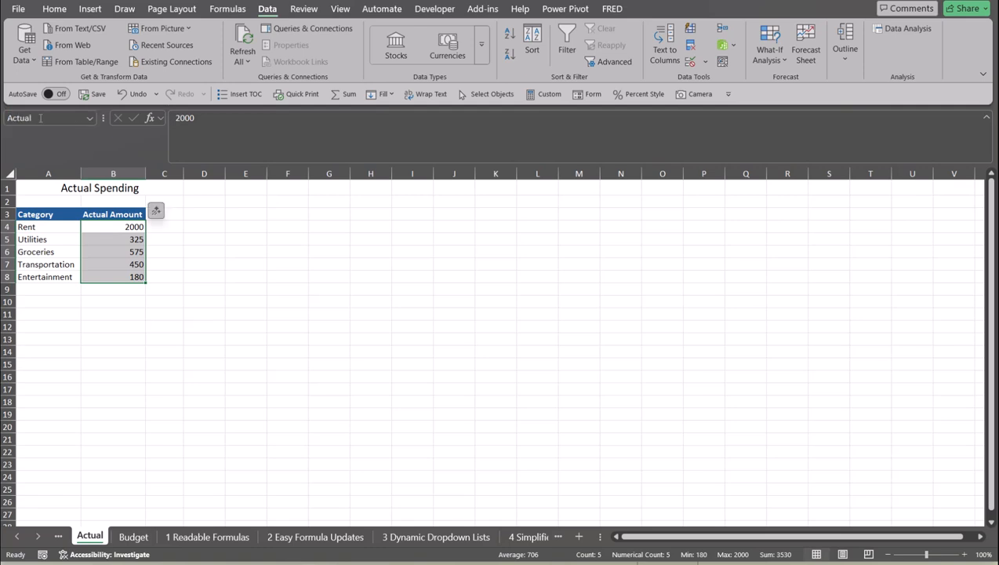
- Define the name Budget for the budget amounts in B4:B8 on the Budget sheet
{"action": "left_click", "coordinate": [133, 536]}
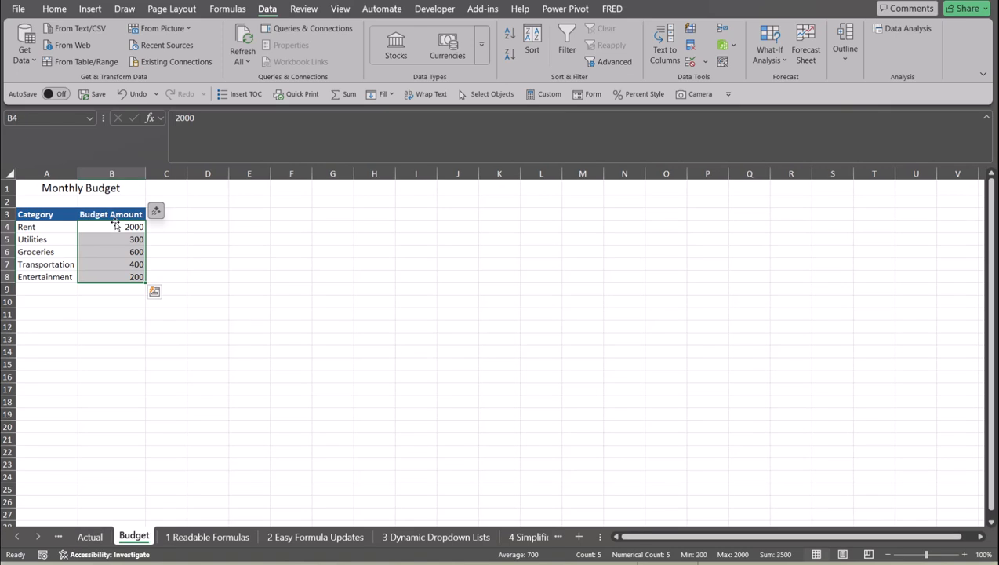
{"action": "left_click_drag", "start_coordinate": [115, 225], "coordinate": [122, 276]}
{"action": "key", "text": "ctrl+z"}
{"action": "left_click", "coordinate": [48, 117]}
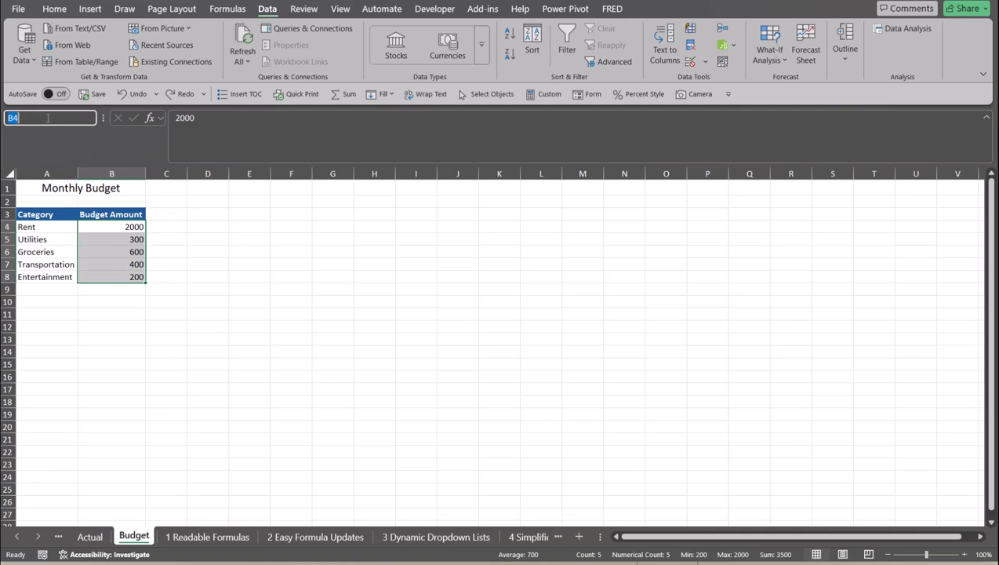
{"action": "type", "text": "Budget"}
{"action": "key", "text": "Return"}
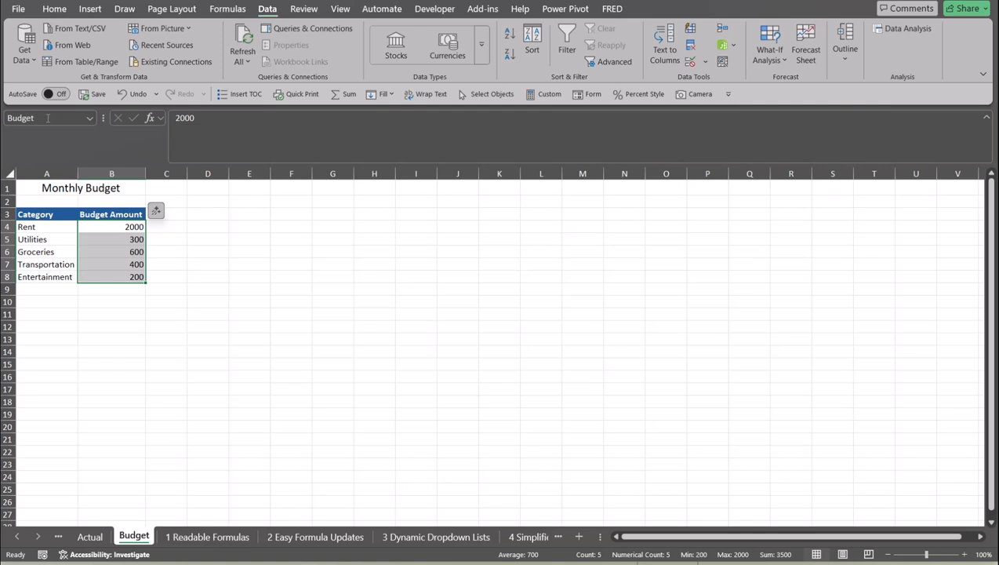
- Calculate the category differences on the 5 Cross Sheet Reference sheet with the formula =Budget-Actual in D9
{"action": "left_click", "coordinate": [557, 538]}
{"action": "left_click", "coordinate": [558, 538]}
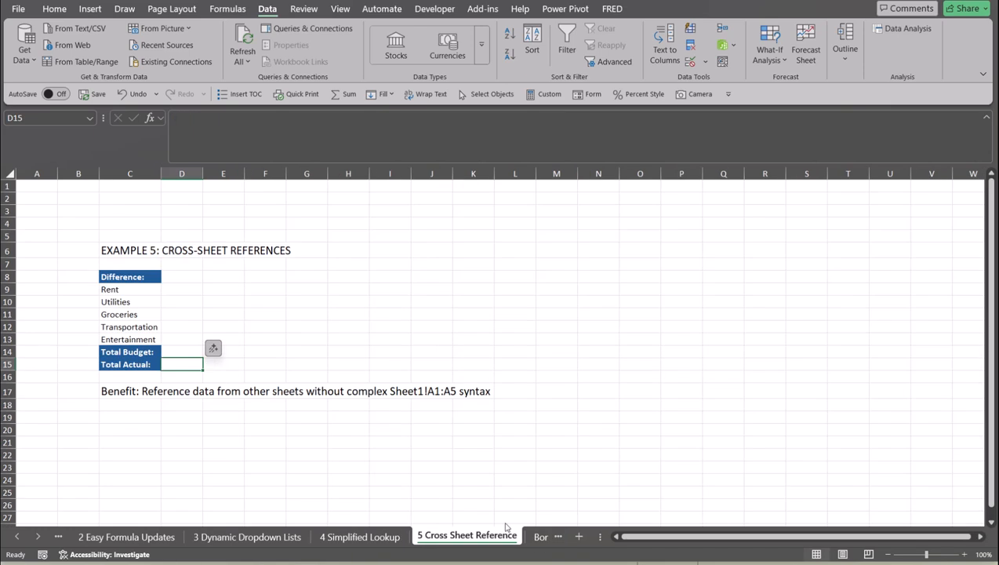
{"action": "left_click", "coordinate": [186, 289]}
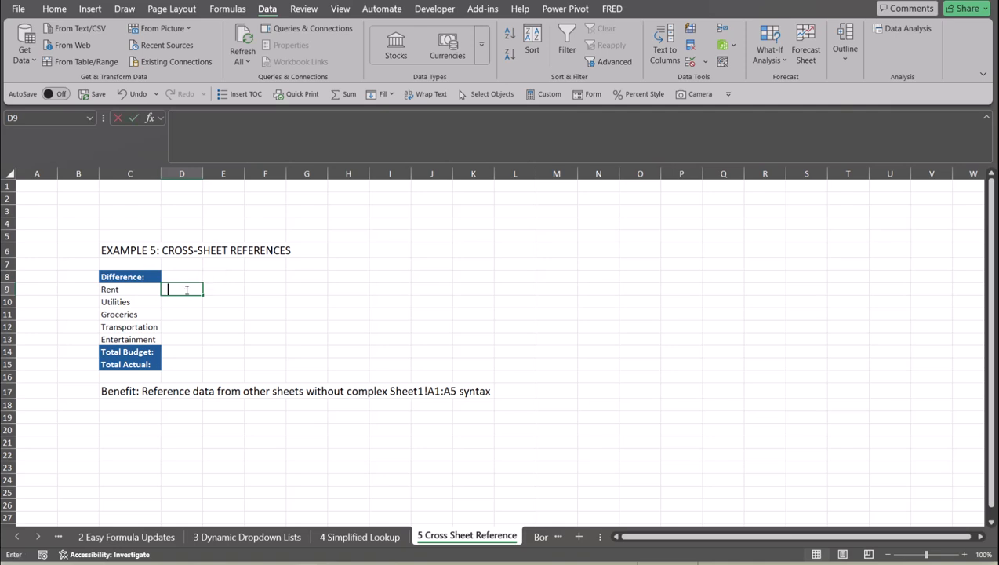
{"action": "type", "text": "=bud"}
{"action": "key", "text": "Tab"}
{"action": "type", "text": "-"}
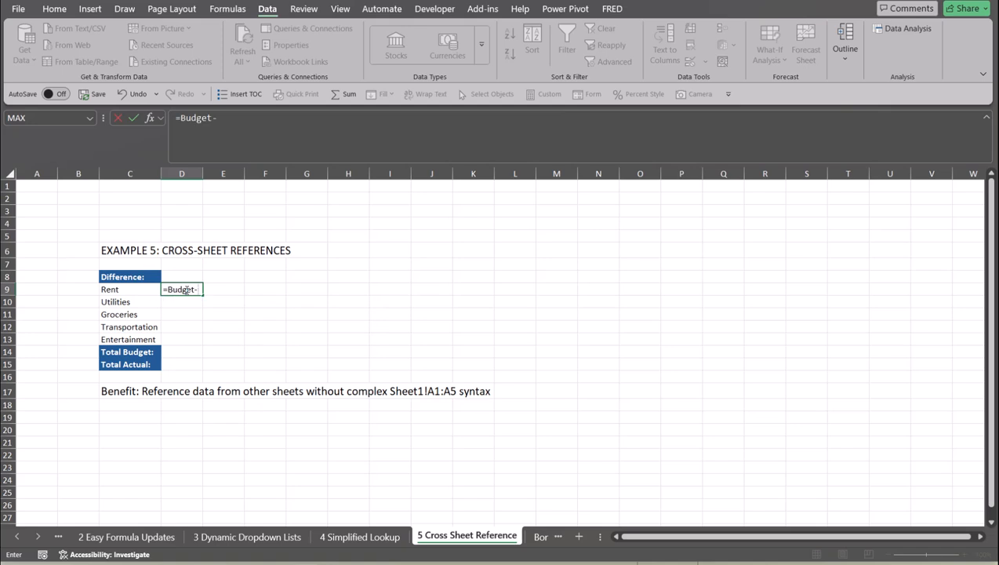
{"action": "type", "text": "ac"}
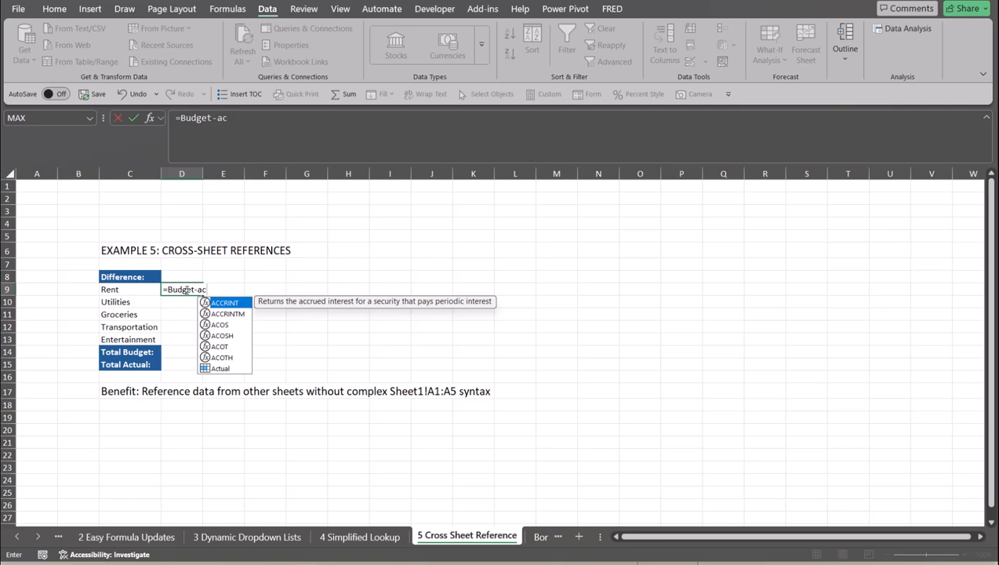
{"action": "type", "text": "tu"}
{"action": "key", "text": "Tab"}
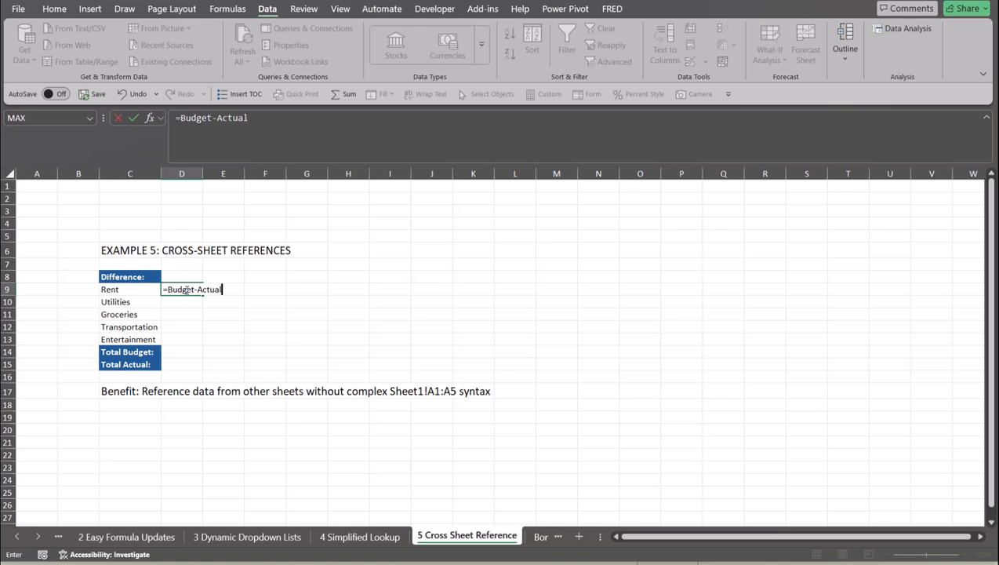
{"action": "key", "text": "Return"}
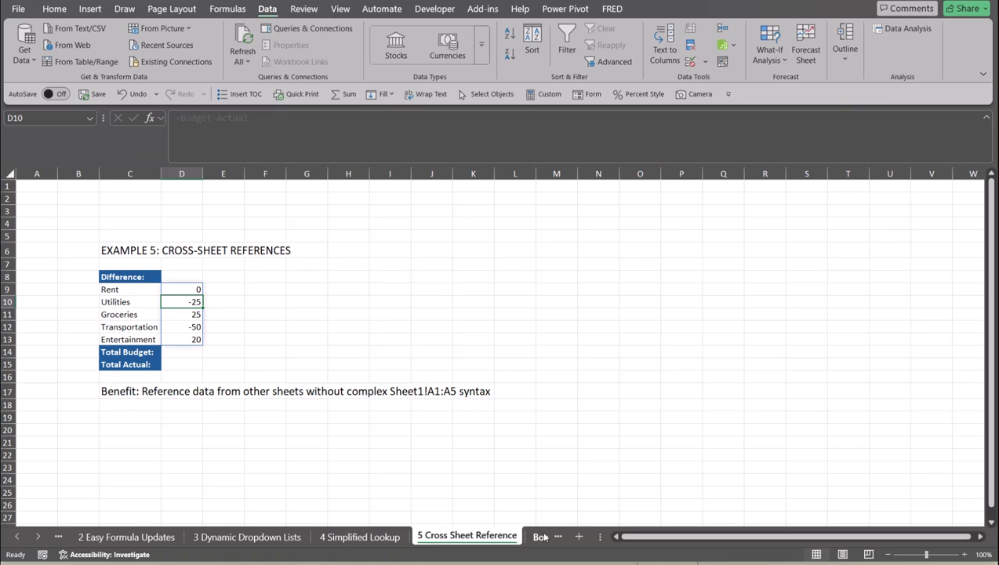
- Compare the category amounts on the Budget and Actual sheets
{"action": "key", "text": "ctrl+Page_Up"}
{"action": "key", "text": "ctrl+Page_Up"}
{"action": "key", "text": "ctrl+Page_Up"}
{"action": "key", "text": "ctrl+Page_Up"}
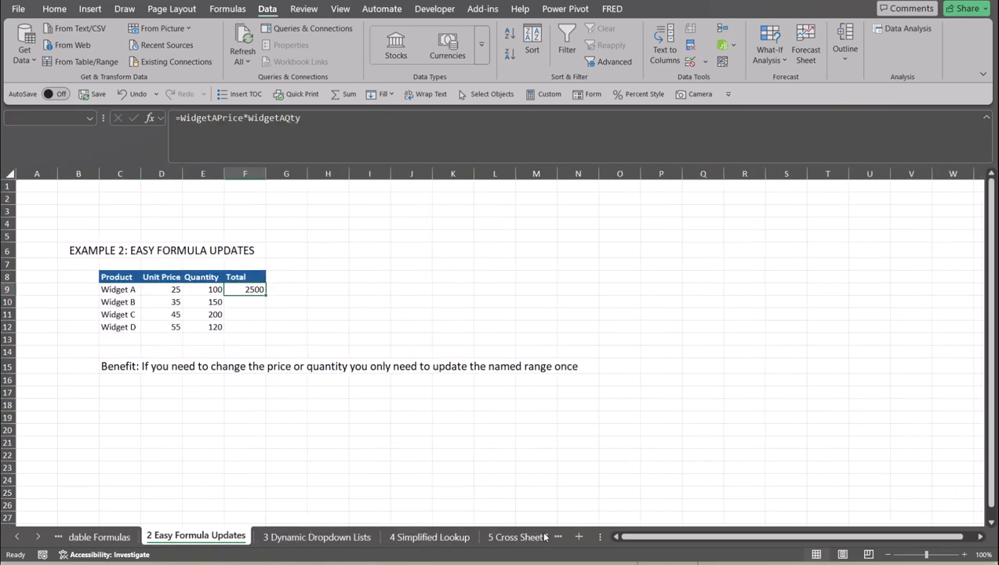
{"action": "key", "text": "ctrl+Page_Up"}
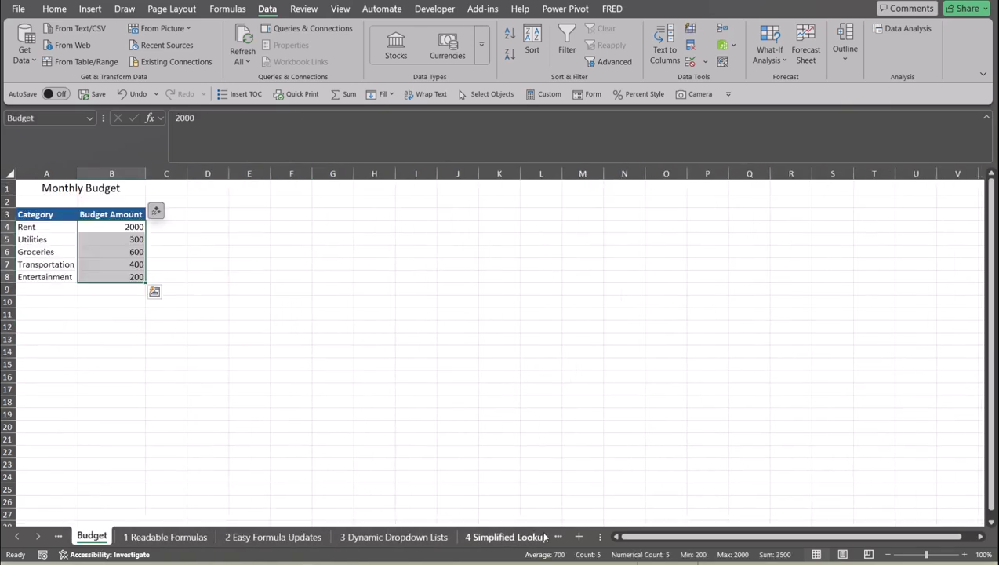
{"action": "key", "text": "ctrl+Page_Up"}
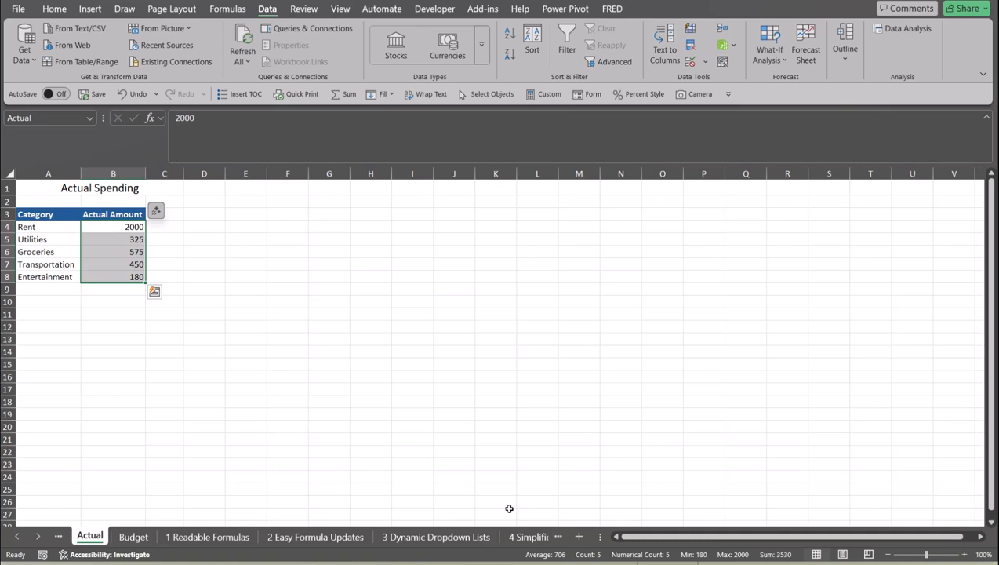
{"action": "key", "text": "ctrl+Page_Down"}
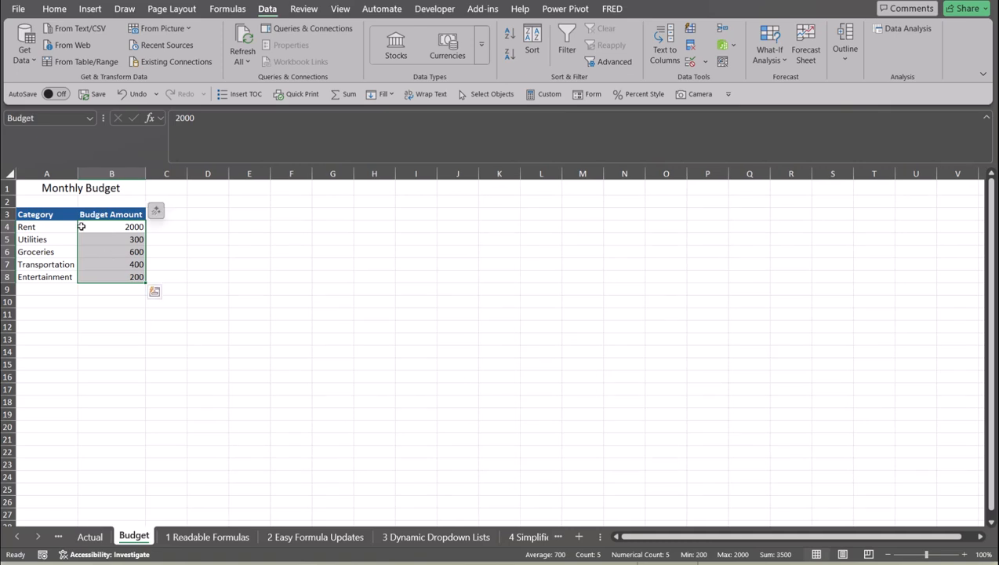
{"action": "key", "text": "ctrl+Page_Up"}
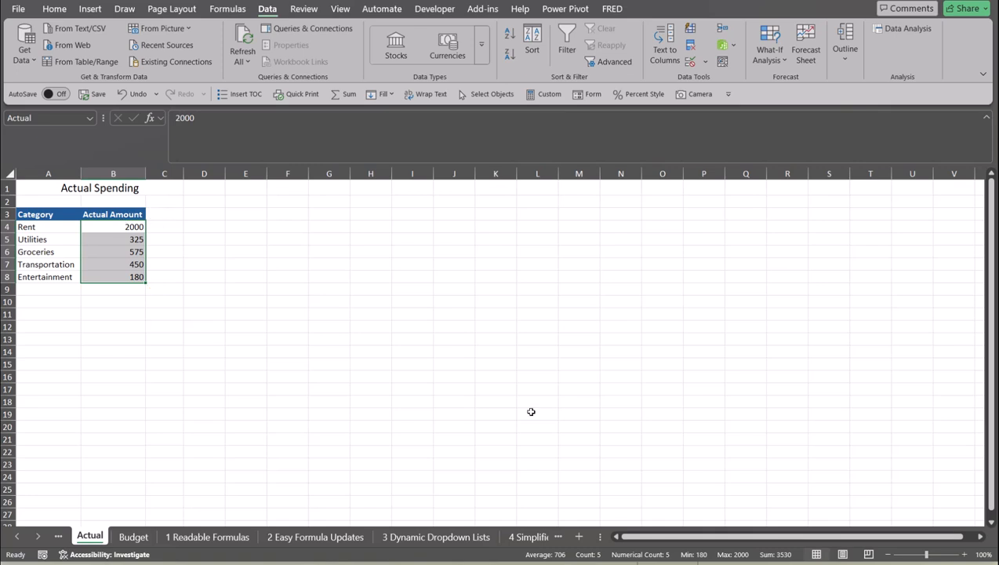
- Enter the formula =SUM(Budget) for the Total Budget in D14 on the 5 Cross Sheet Reference sheet
{"action": "left_click", "coordinate": [554, 538]}
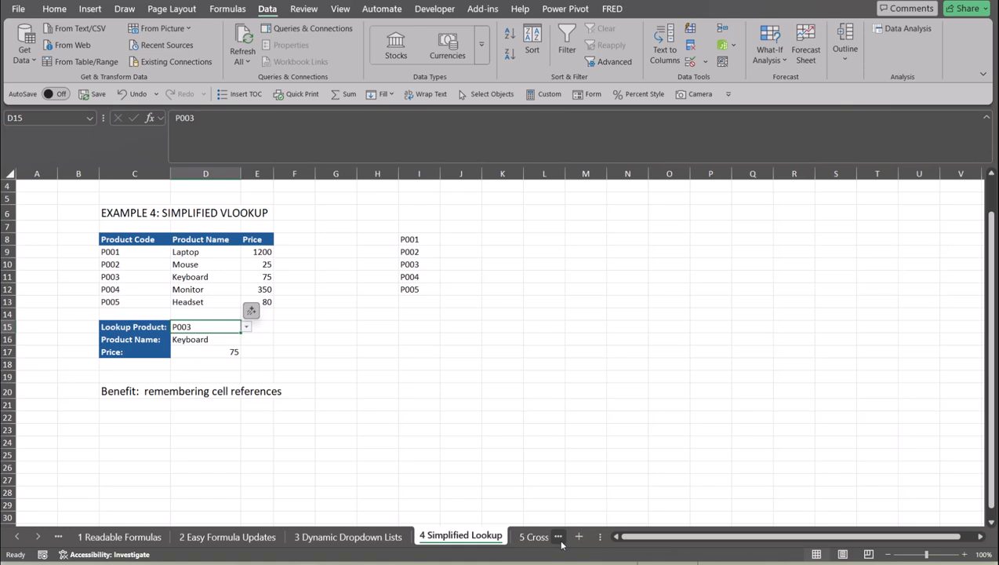
{"action": "left_click", "coordinate": [540, 537]}
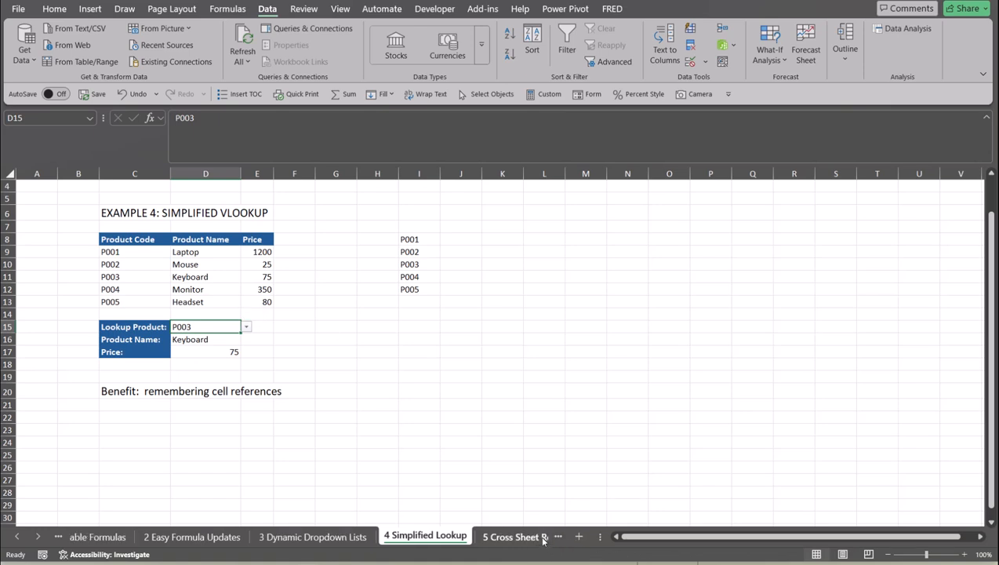
{"action": "left_click", "coordinate": [189, 353]}
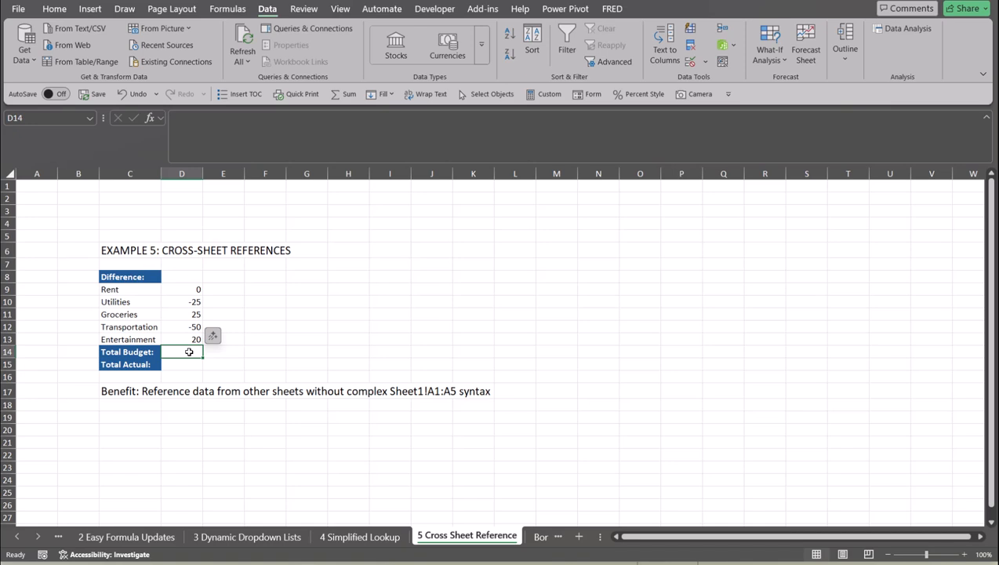
{"action": "type", "text": "=sum"}
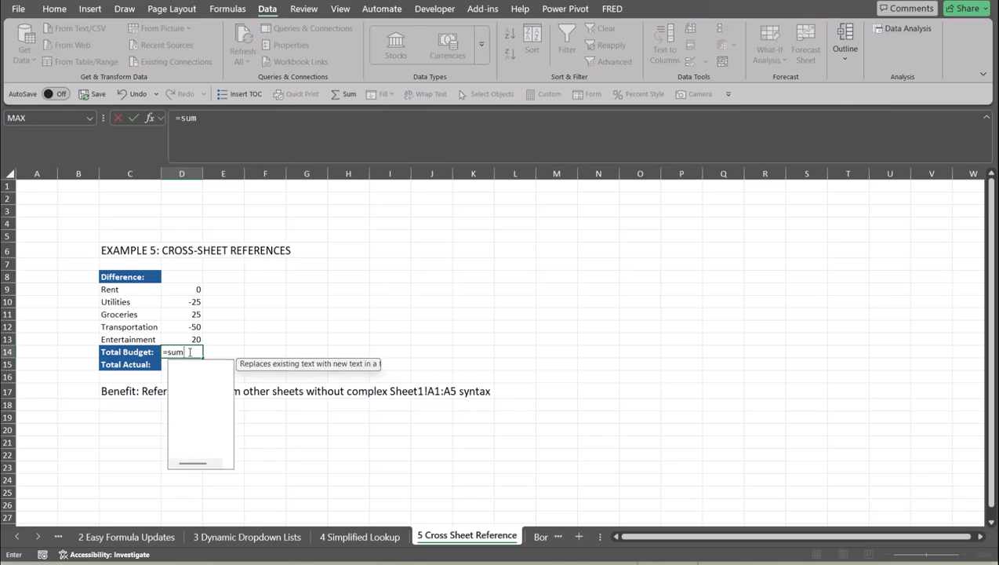
{"action": "key", "text": "Tab"}
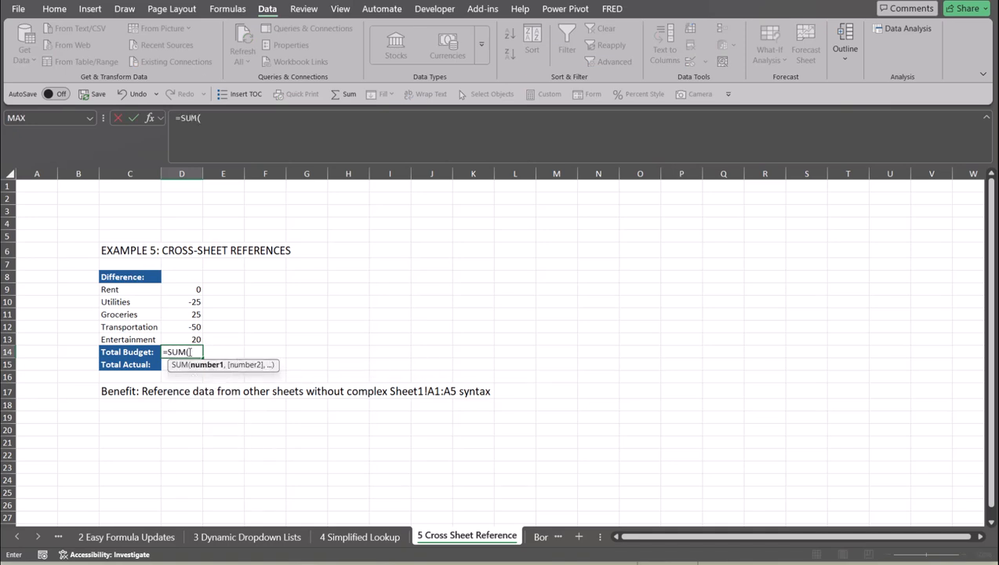
{"action": "type", "text": "Budget"}
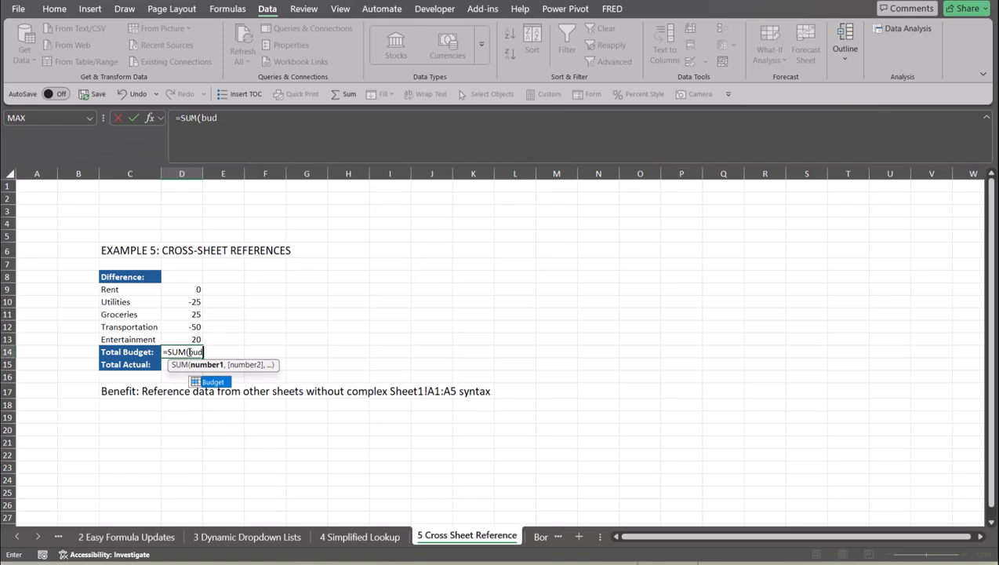
{"action": "type", "text": ")"}
{"action": "key", "text": "Return"}
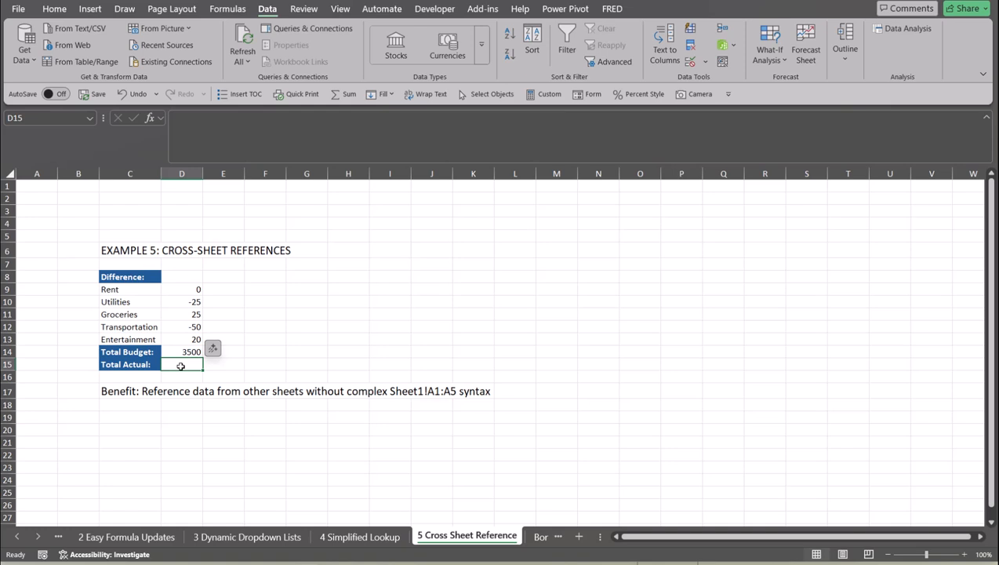
- Enter the formula =SUM(Actual) for the Total Actual in D15 on the 5 Cross Sheet Reference sheet
{"action": "type", "text": "="}
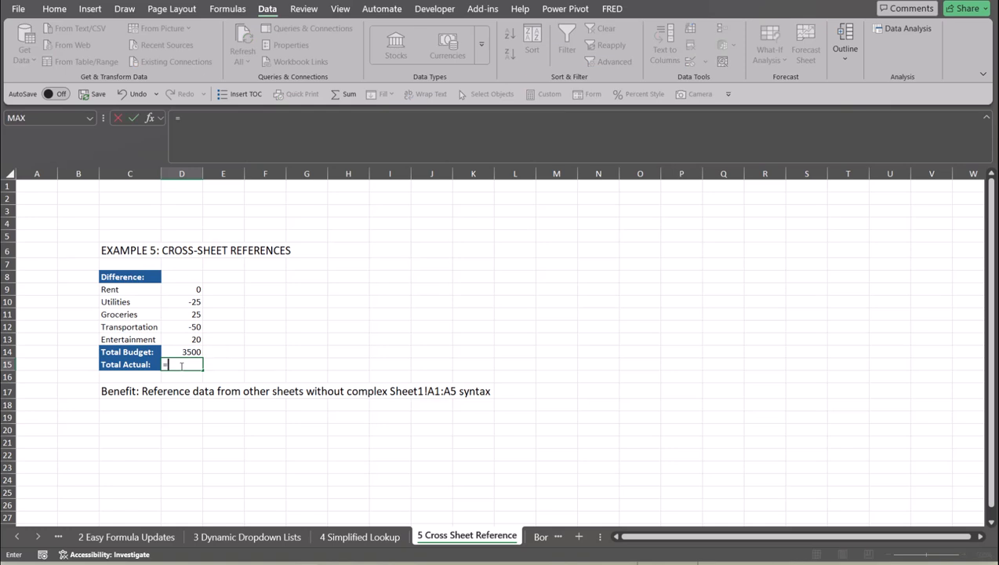
{"action": "type", "text": "sum"}
{"action": "key", "text": "Tab"}
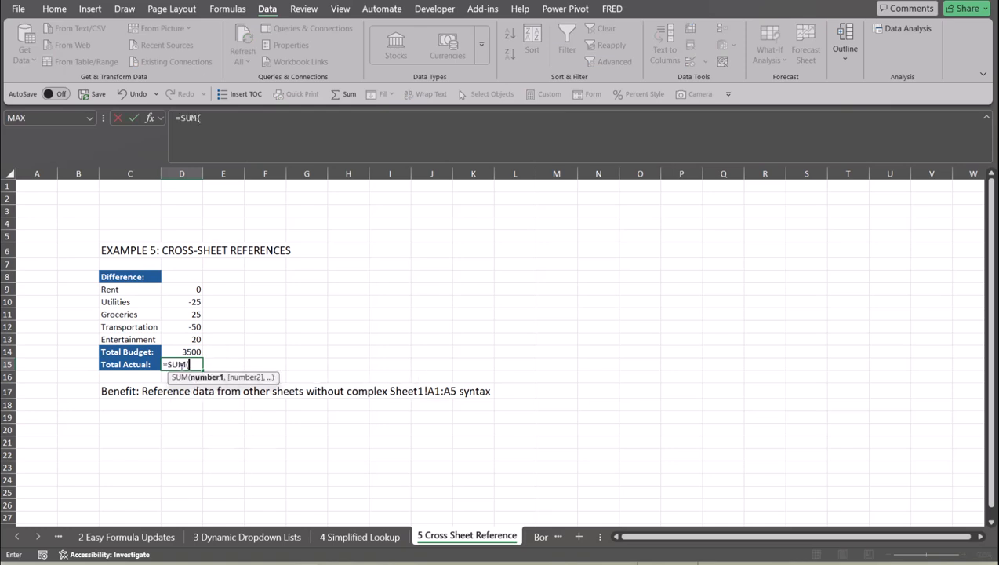
{"action": "type", "text": "ac"}
{"action": "key", "text": "Tab"}
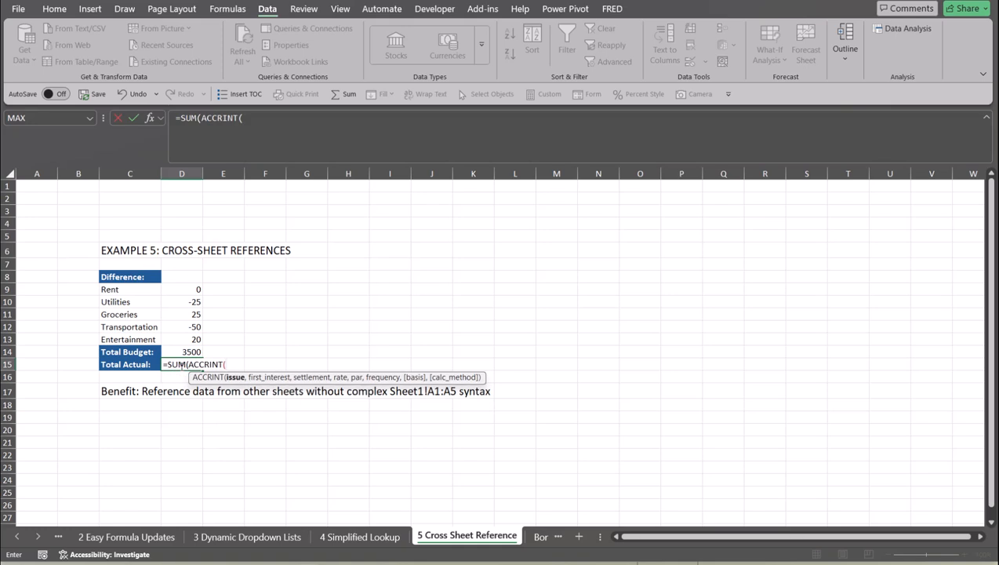
{"action": "key", "text": "BackSpace"}
{"action": "key", "text": "BackSpace"}
{"action": "key", "text": "BackSpace"}
{"action": "key", "text": "BackSpace"}
{"action": "key", "text": "BackSpace"}
{"action": "key", "text": "BackSpace"}
{"action": "key", "text": "BackSpace"}
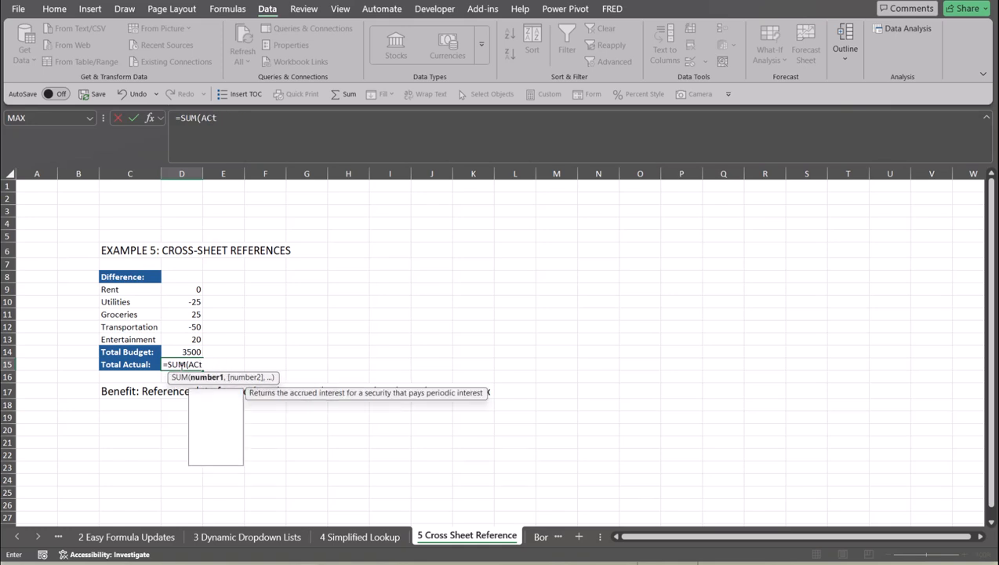
{"action": "type", "text": "ctual)"}
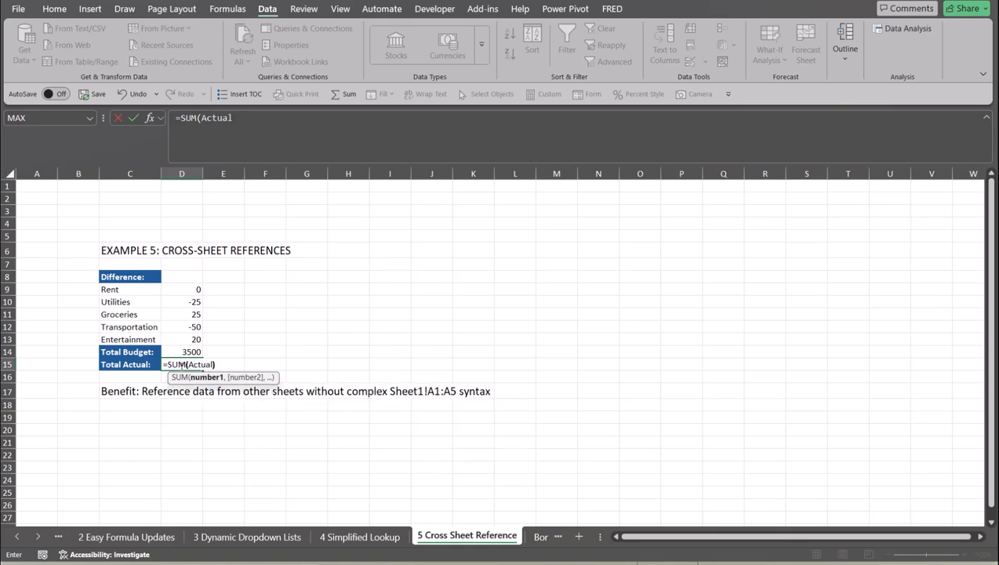
{"action": "key", "text": "Return"}
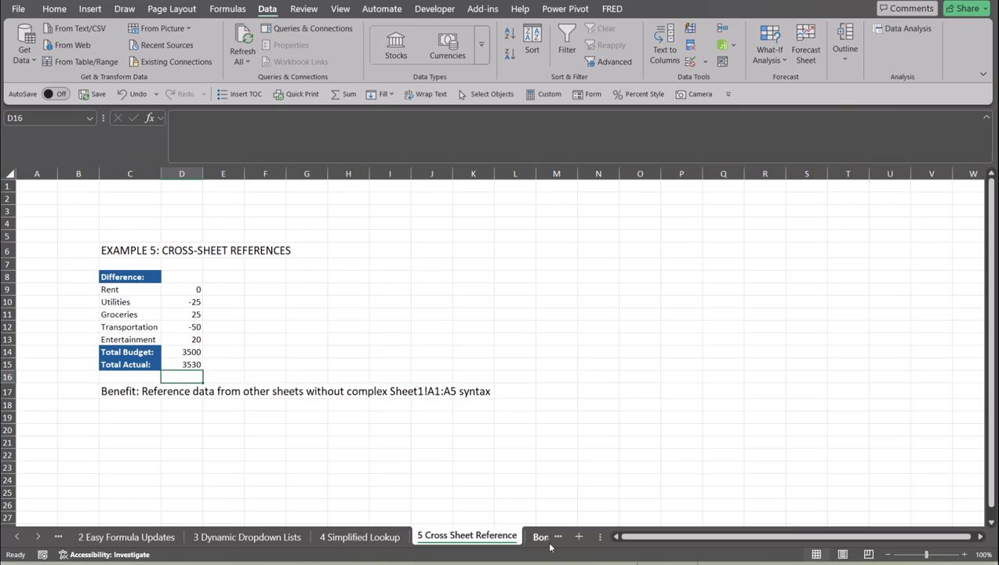
- Check the sums of the amounts on the Actual and Budget sheets against the totals on the 5 Cross Sheet Reference sheet
{"action": "key", "text": "ctrl+Page_Up"}
{"action": "key", "text": "ctrl+Page_Up"}
{"action": "key", "text": "ctrl+Page_Up"}
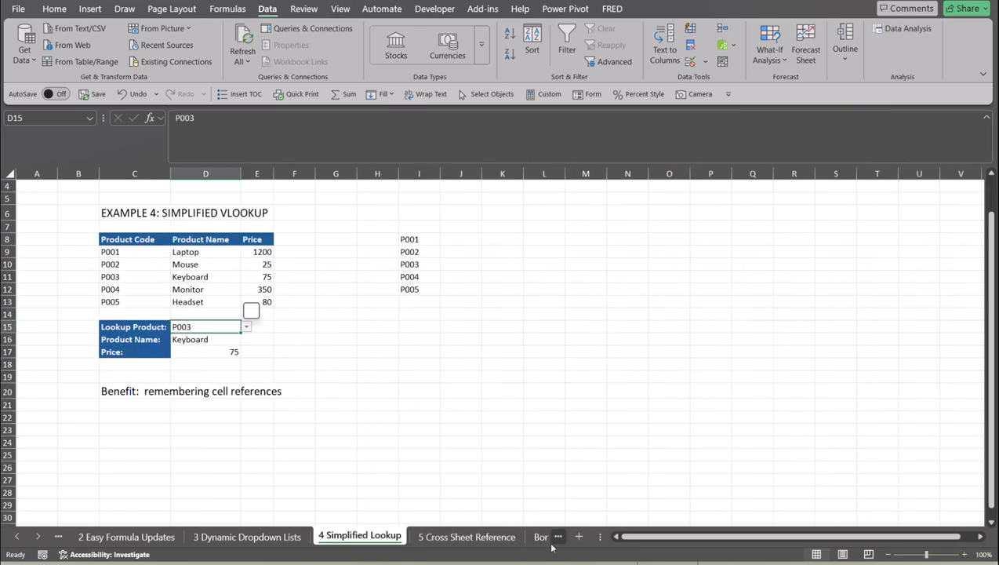
{"action": "key", "text": "ctrl+Page_Up"}
{"action": "key", "text": "ctrl+Page_Up"}
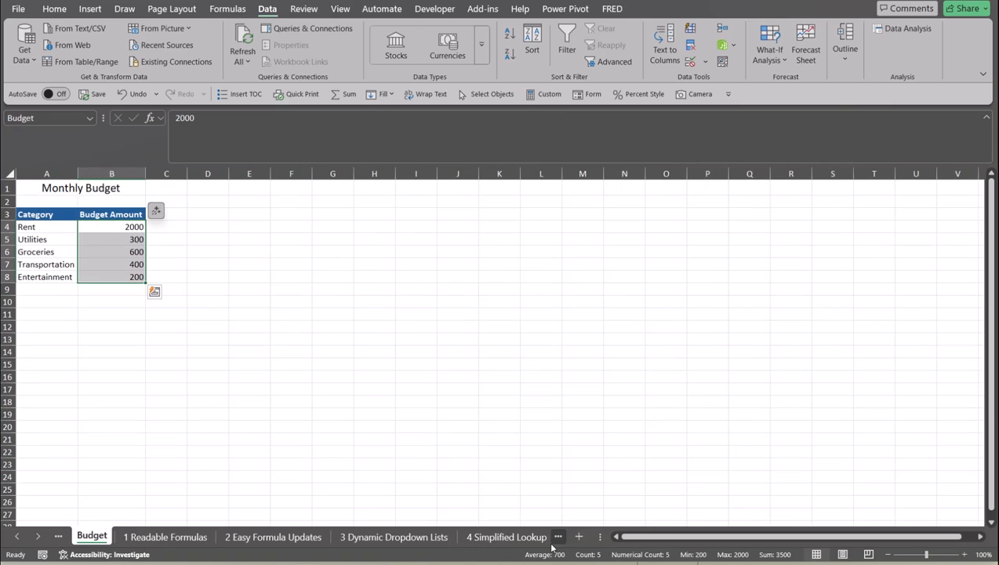
{"action": "key", "text": "ctrl+Page_Up"}
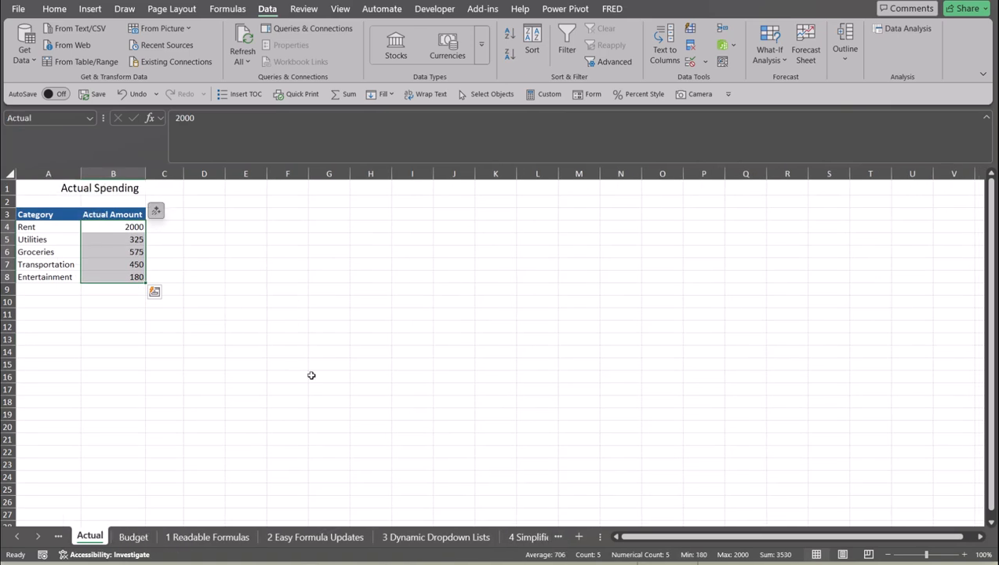
{"action": "left_click_drag", "start_coordinate": [124, 229], "coordinate": [126, 274]}
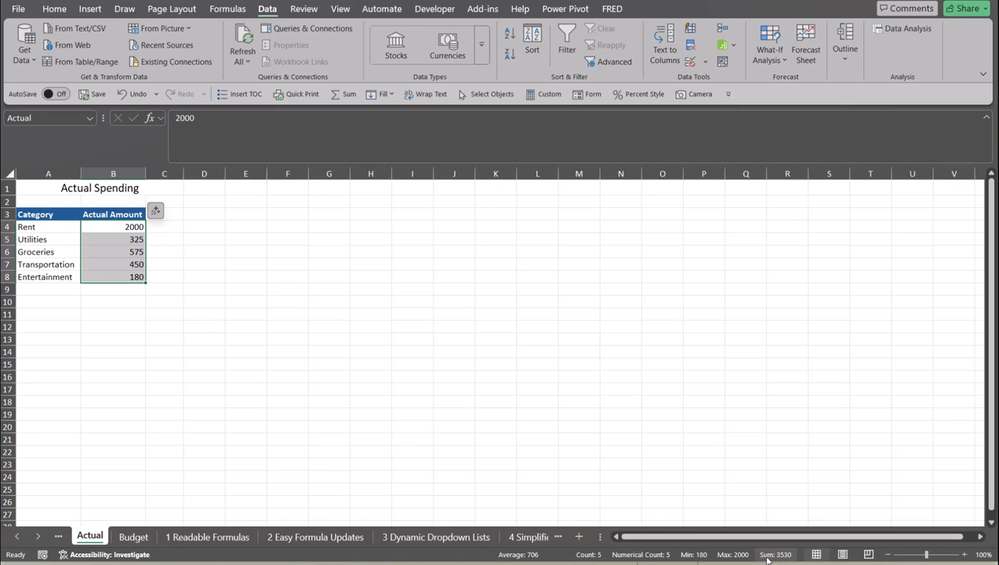
{"action": "left_click", "coordinate": [130, 537]}
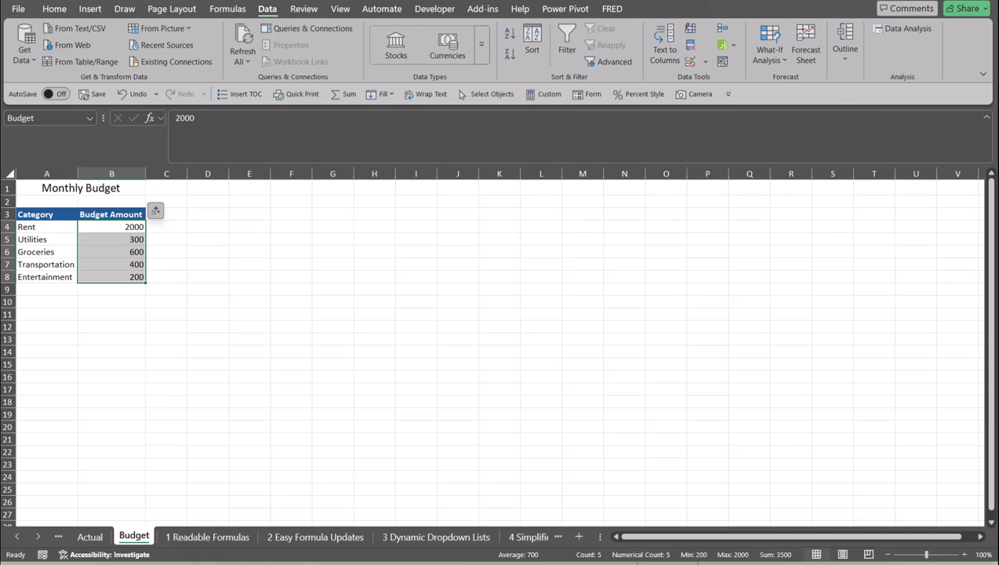
{"action": "left_click", "coordinate": [543, 537]}
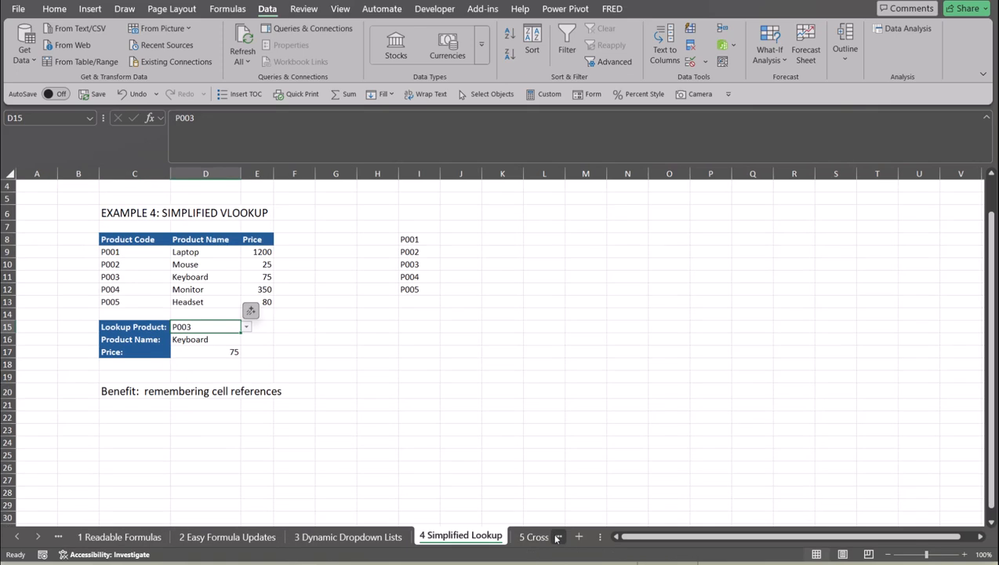
{"action": "left_click", "coordinate": [559, 536]}
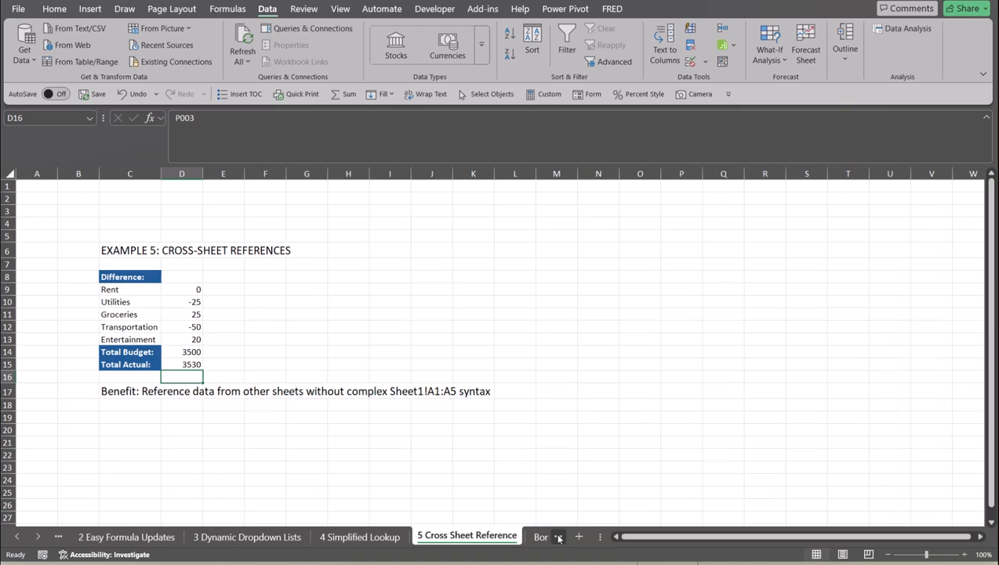
- Go to the Bonus Tips sheet and view all of the workbook's named ranges in the Name Manager
{"action": "left_click", "coordinate": [475, 537]}
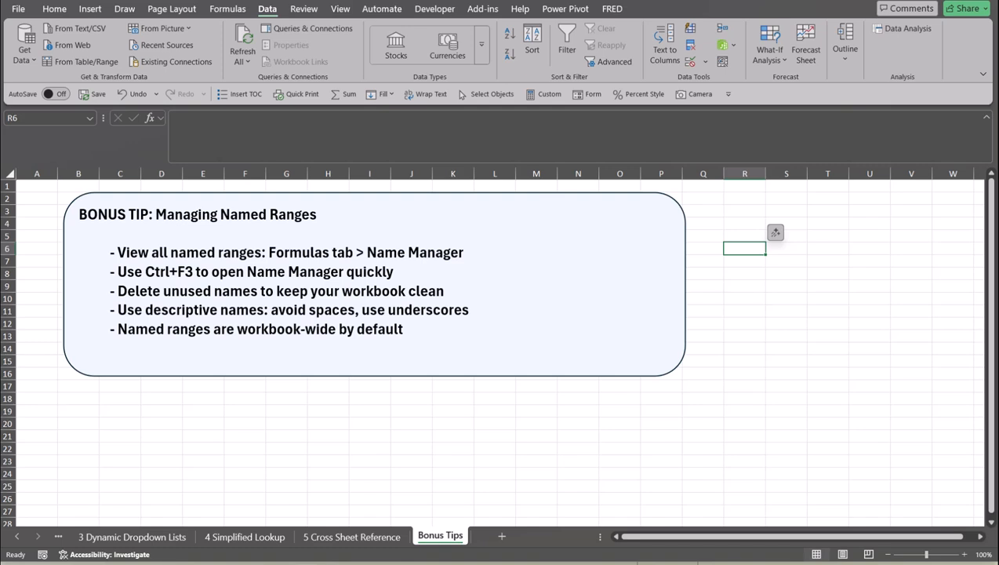
{"action": "left_click", "coordinate": [248, 8]}
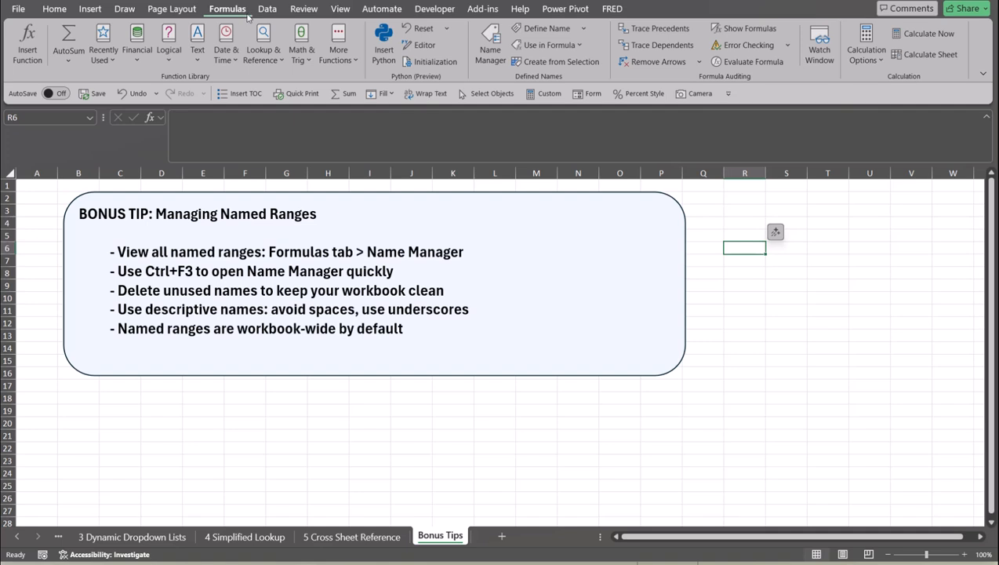
{"action": "left_click", "coordinate": [490, 35]}
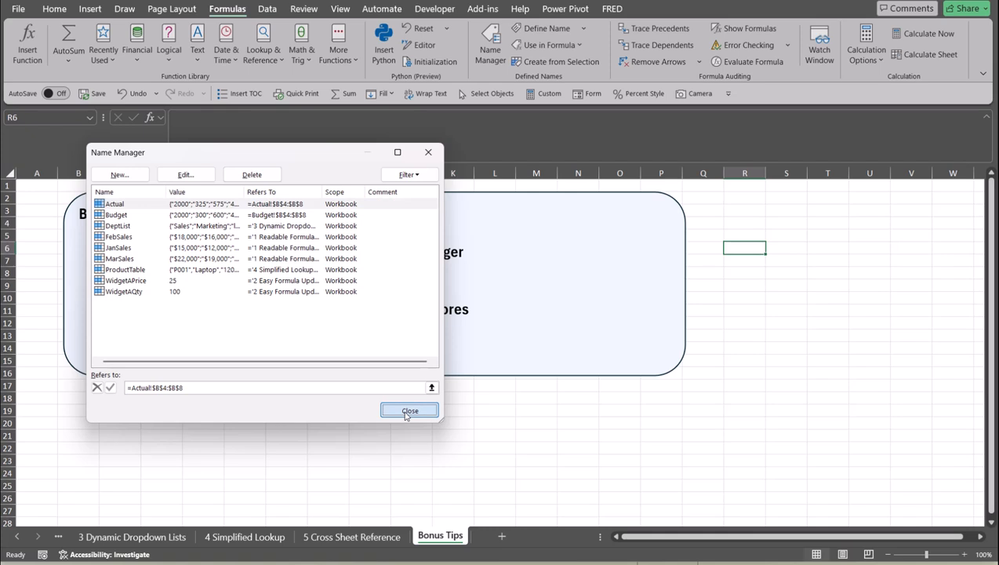
{"action": "left_click", "coordinate": [409, 408]}
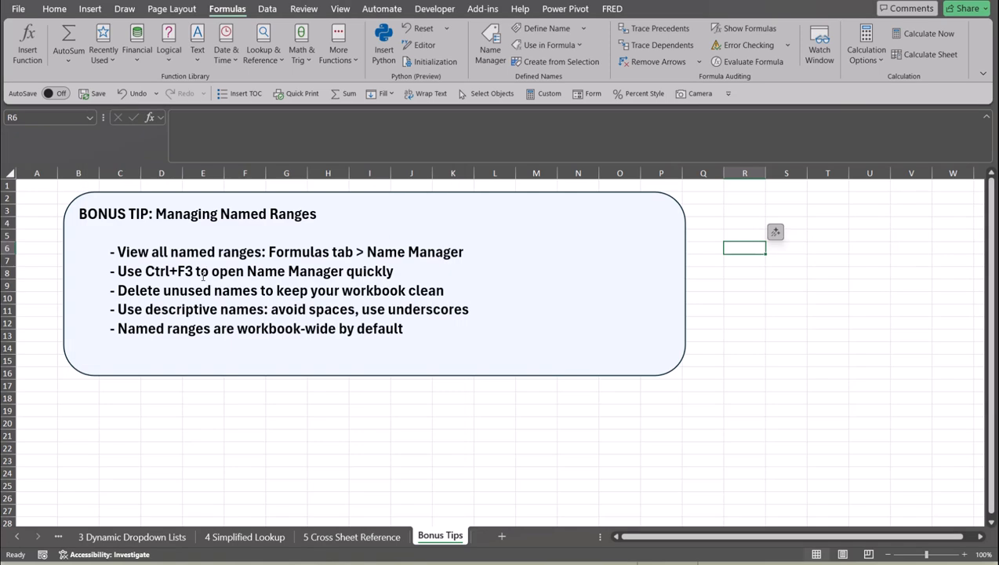
- Reopen the Name Manager to examine the options for managing names and the scope of each named range
{"action": "key", "text": "ctrl+F3"}
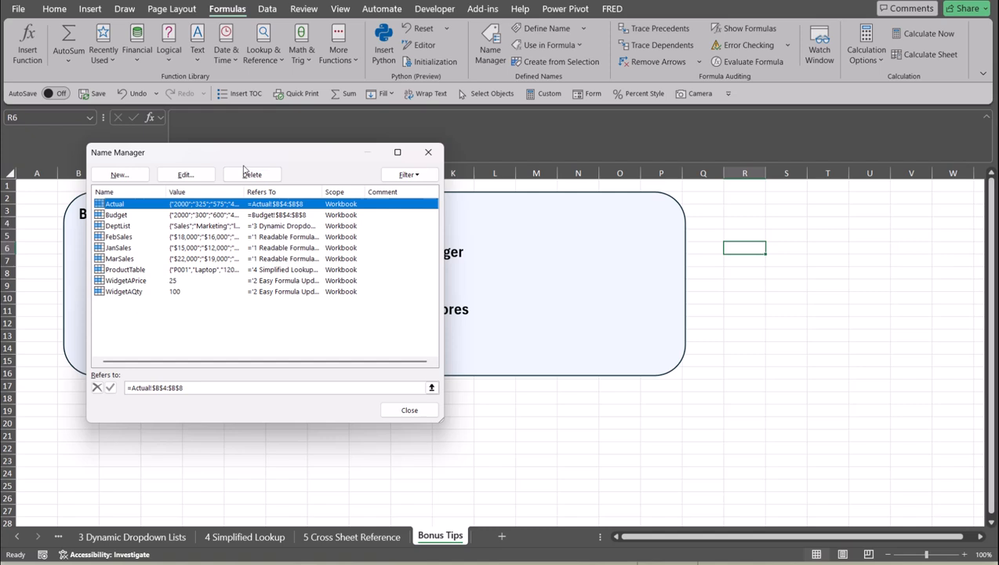
{"action": "left_click", "coordinate": [427, 153]}
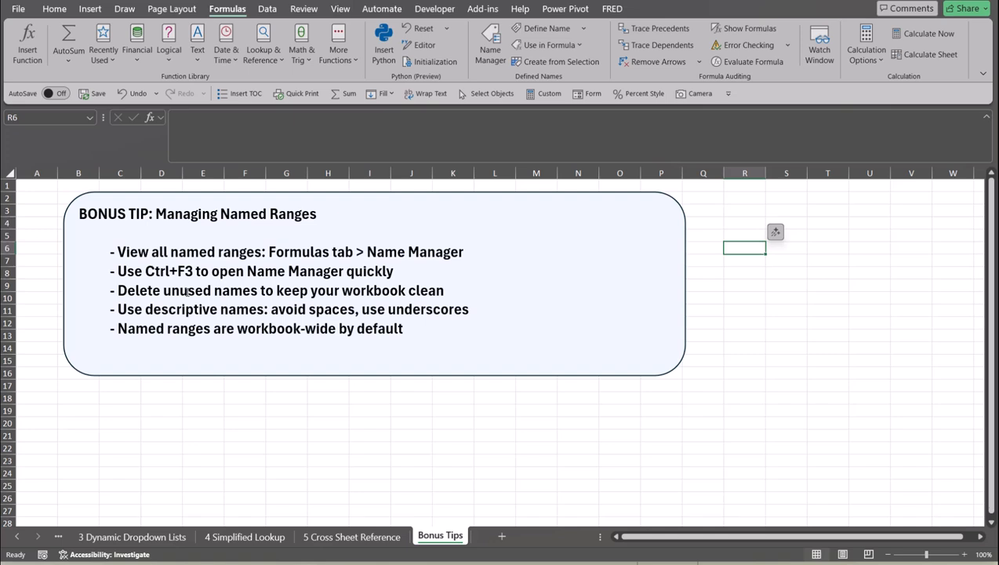
{"action": "key", "text": "ctrl+F3"}
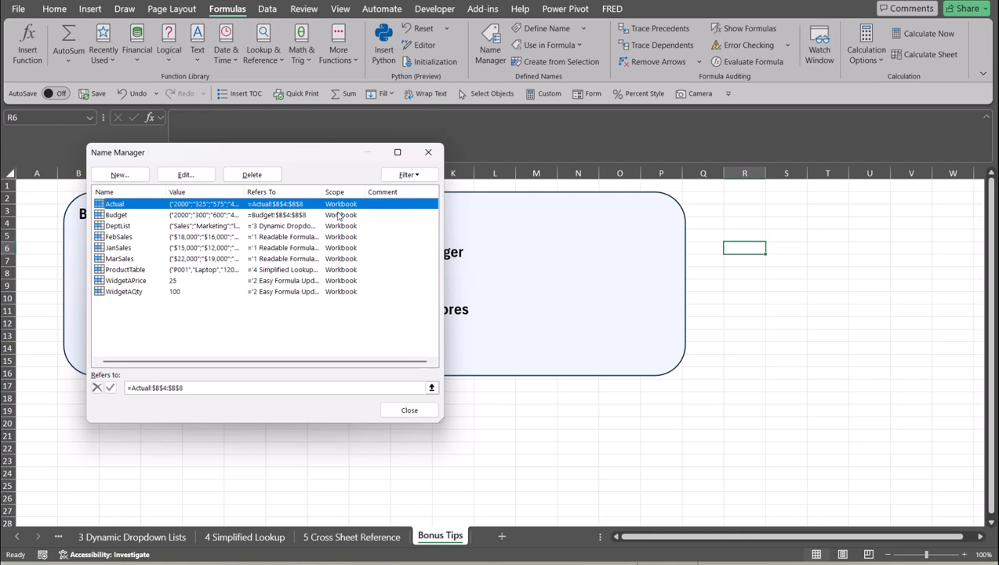
{"action": "left_click", "coordinate": [409, 410]}
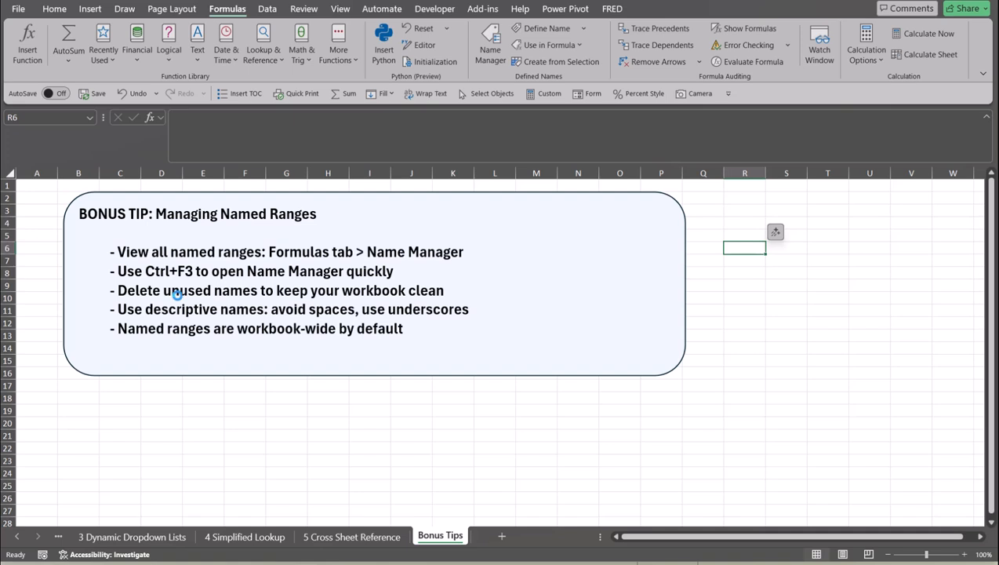
- Examine the scope choices for a new name in the Name Manager, then cancel without creating one
{"action": "key", "text": "ctrl+F3"}
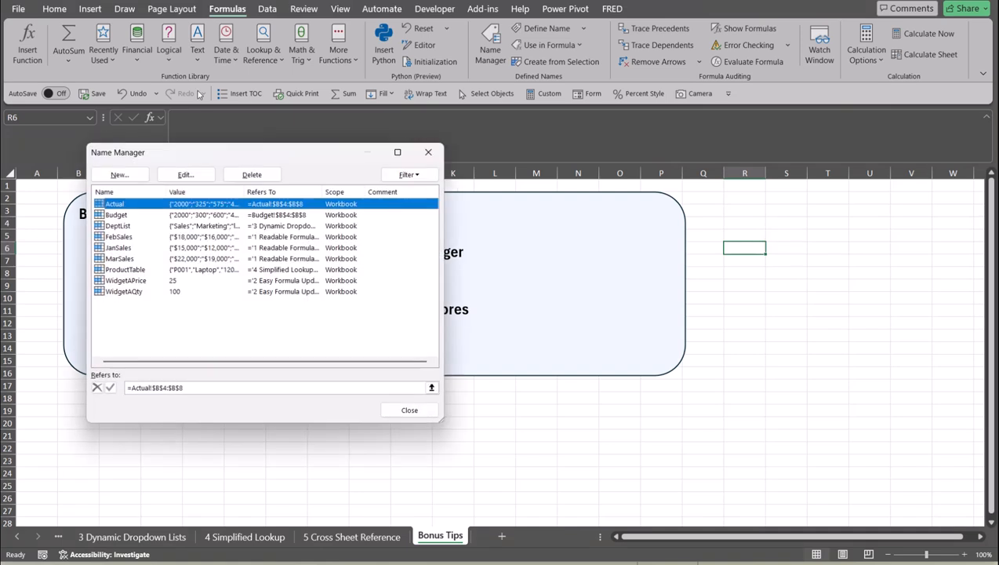
{"action": "left_click", "coordinate": [121, 174]}
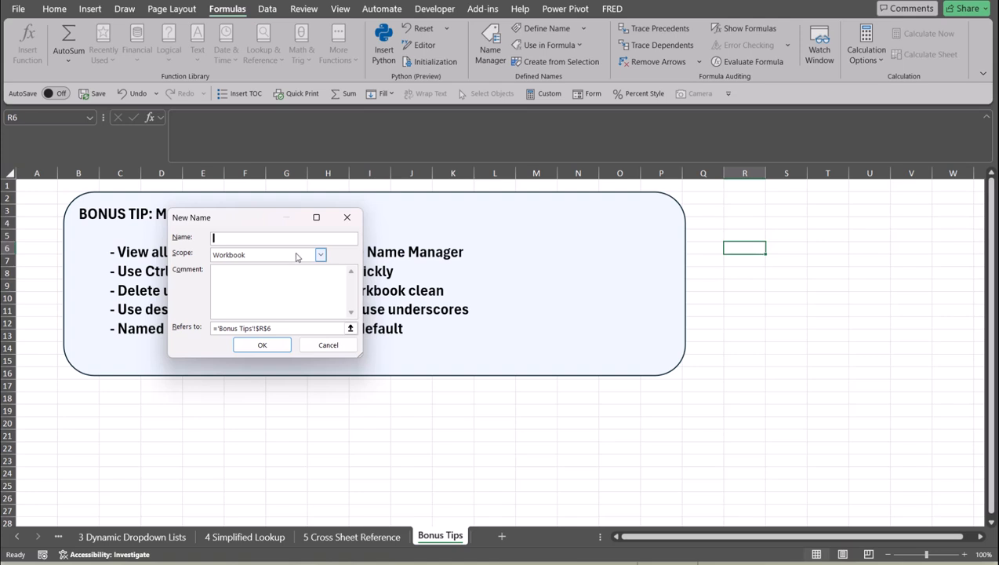
{"action": "left_click", "coordinate": [321, 255]}
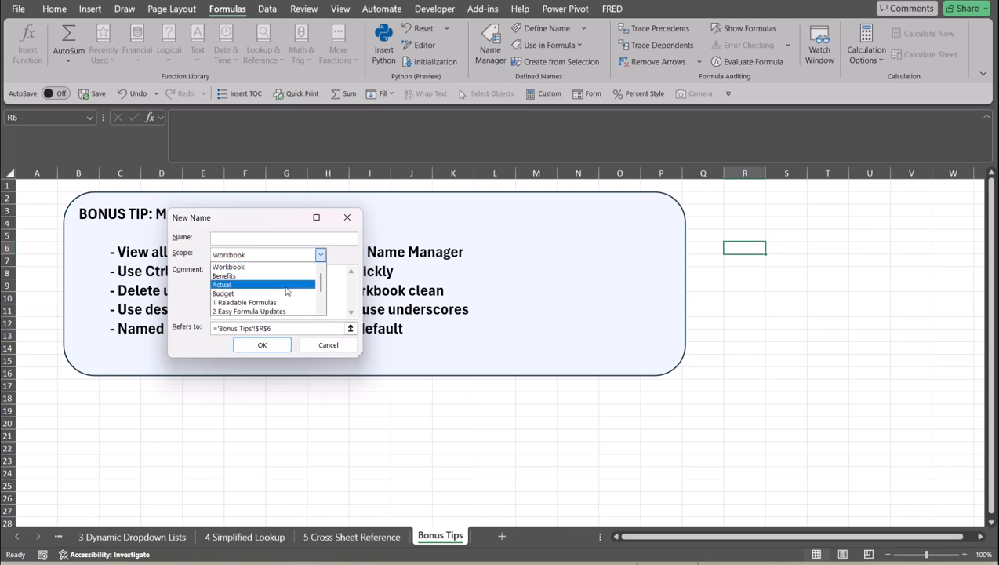
{"action": "left_click", "coordinate": [328, 345]}
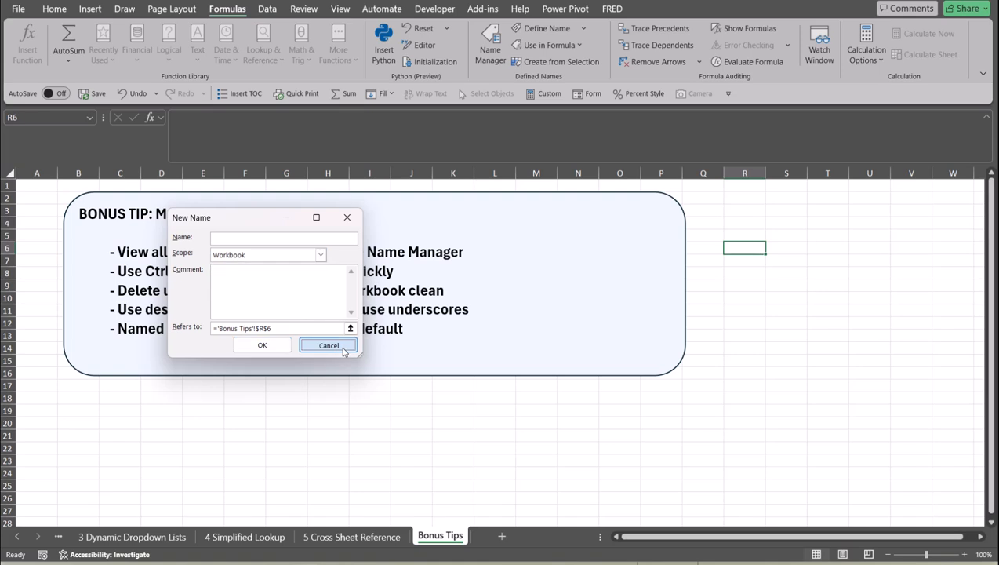
{"action": "left_click", "coordinate": [329, 345]}
{"action": "key", "text": "ctrl+F3"}
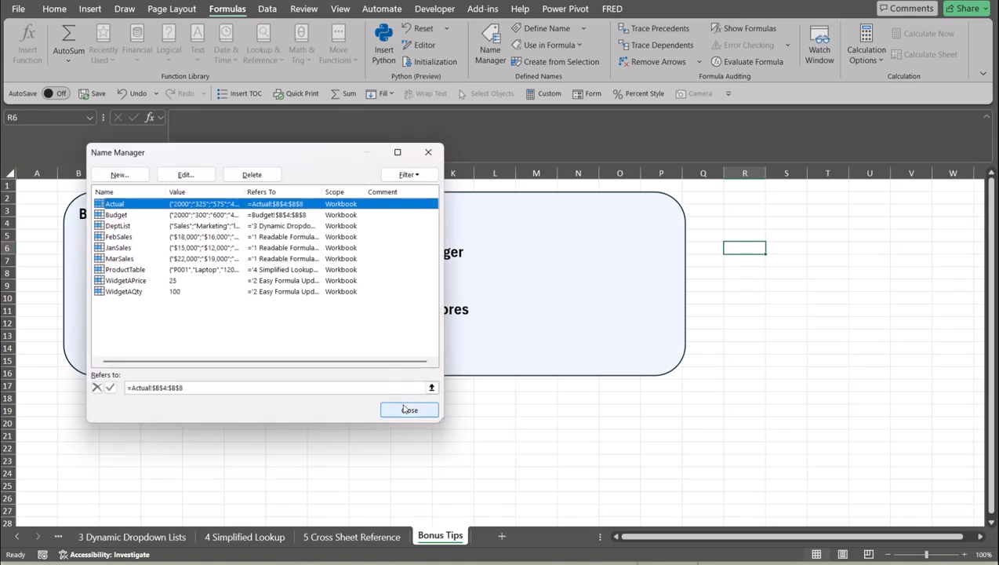
{"action": "left_click", "coordinate": [407, 408]}
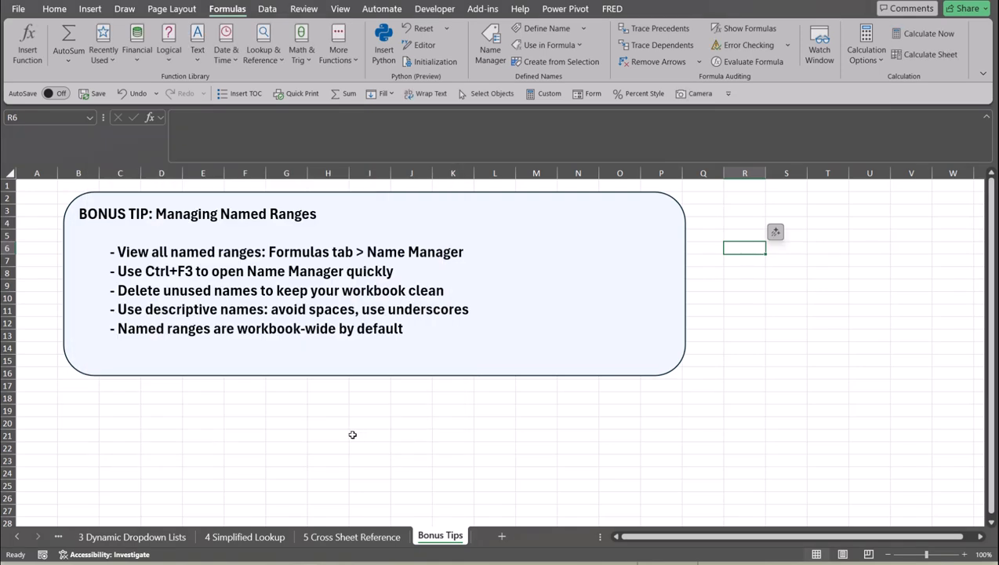